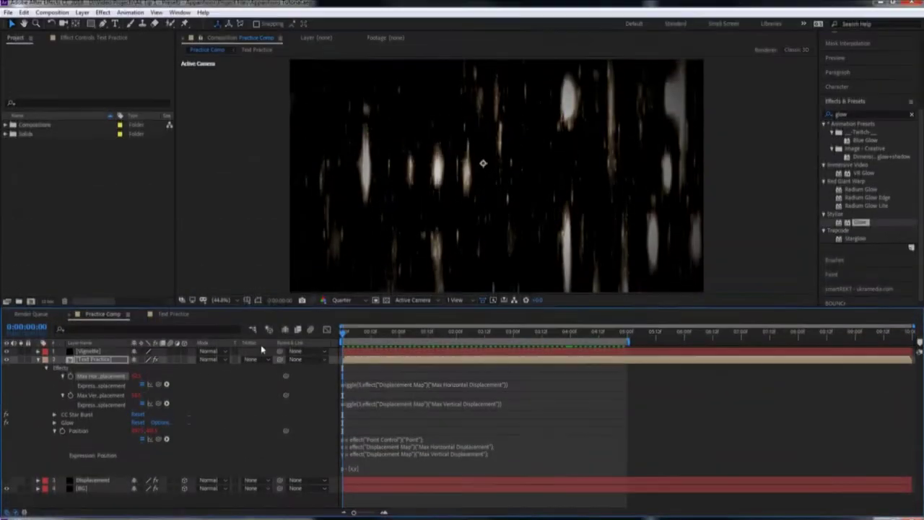
# Scrub the Practice Comp to preview the glitched text, then start a new composition
pyautogui.moveTo(370, 334); pyautogui.dragTo(343, 336)
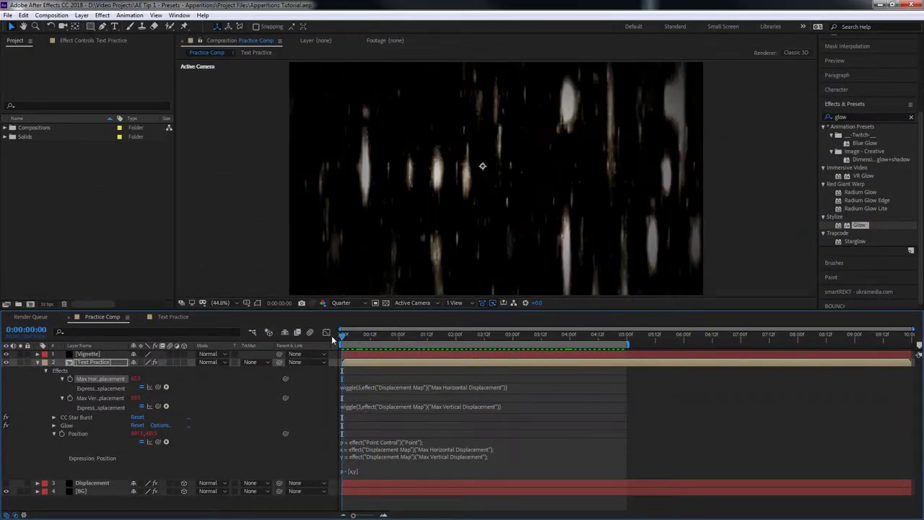
pyautogui.moveTo(361, 338); pyautogui.dragTo(334, 341)
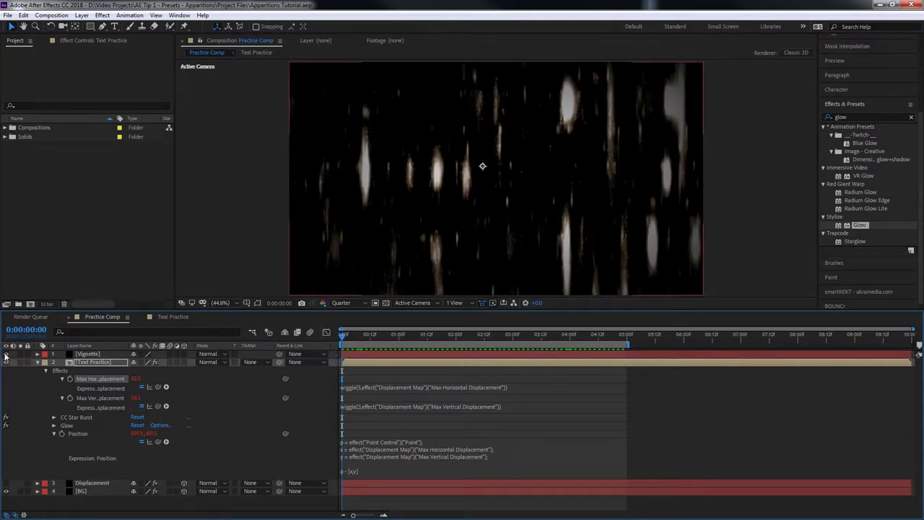
pyautogui.moveTo(343, 335); pyautogui.dragTo(449, 335)
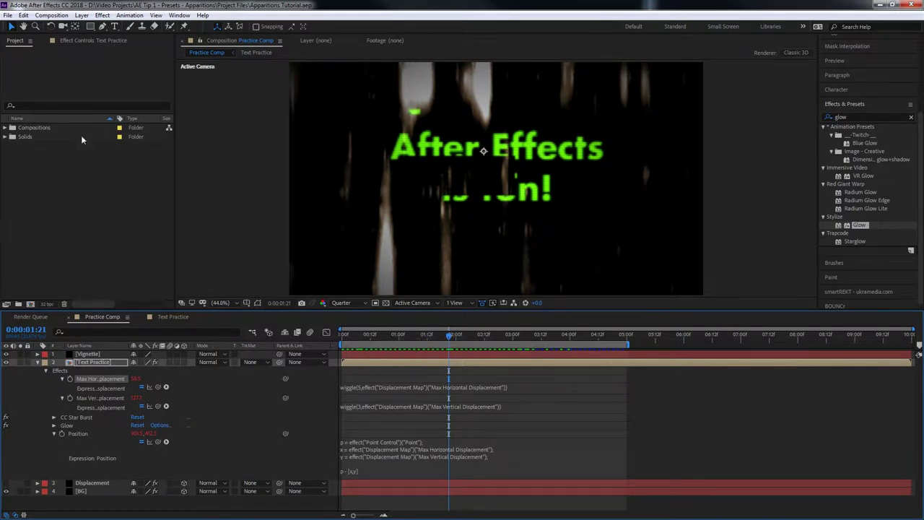
pyautogui.click(31, 305)
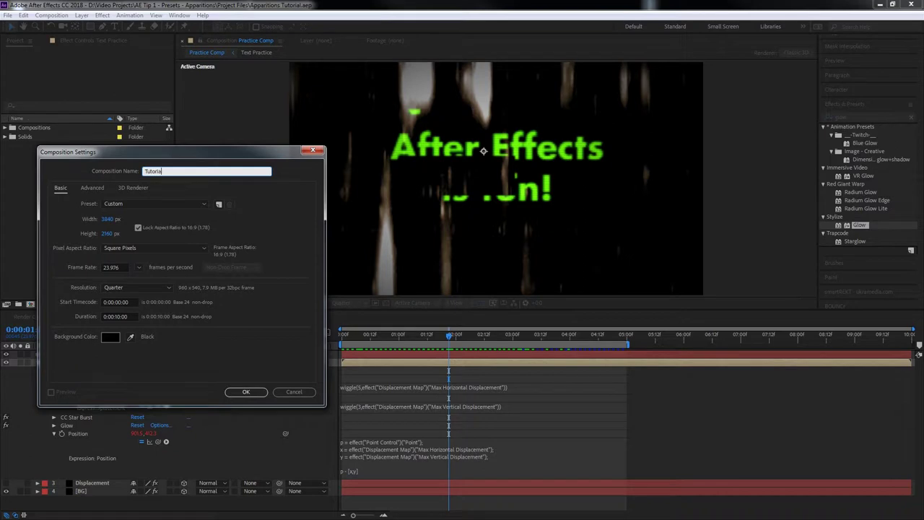
# Create Tutorial Comp at 1920 px wide and 30 fps, keeping Quarter preview resolution
pyautogui.click(102, 220)
pyautogui.write('1920')
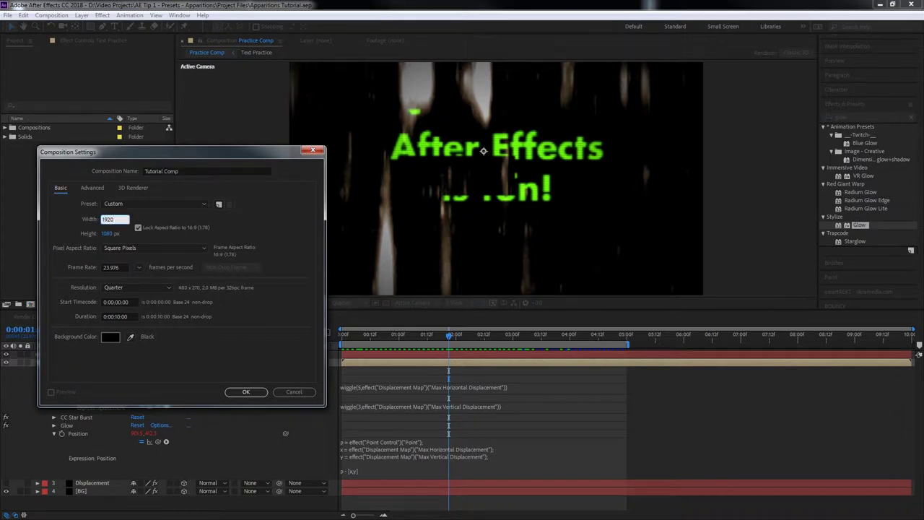
pyautogui.click(139, 269)
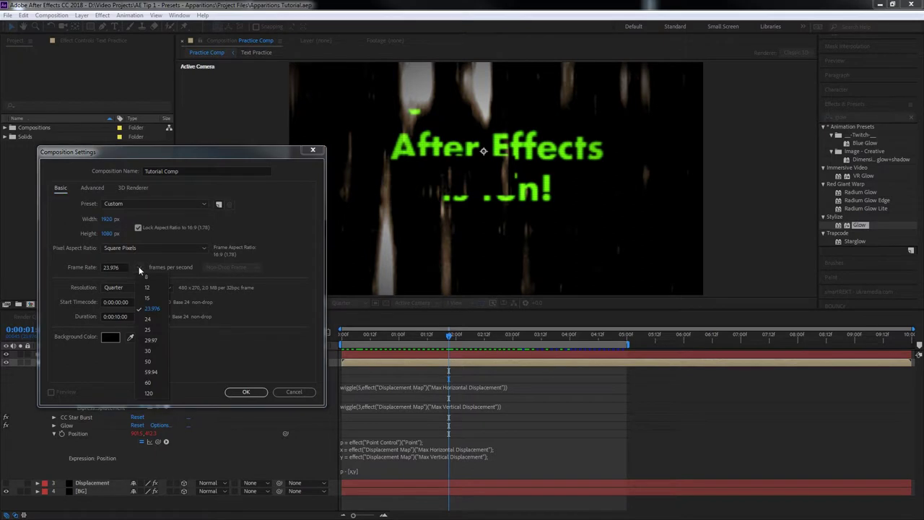
pyautogui.click(148, 351)
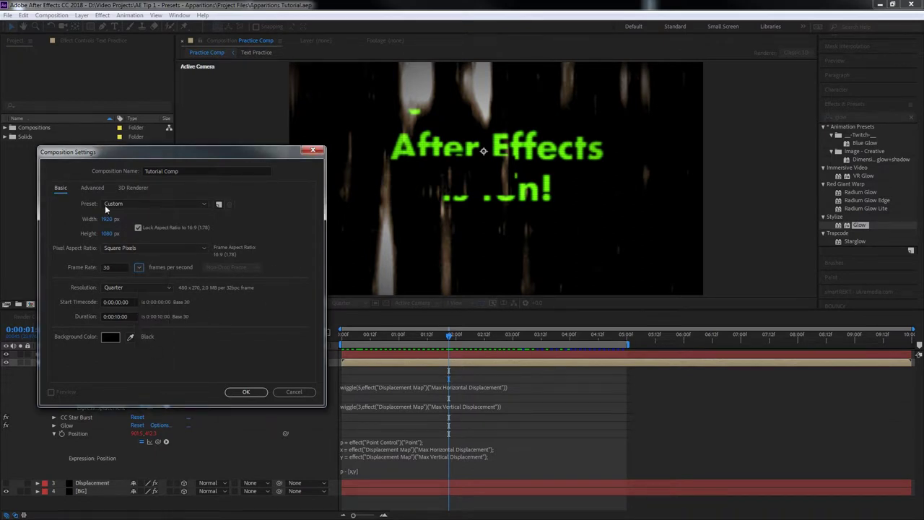
pyautogui.click(134, 287)
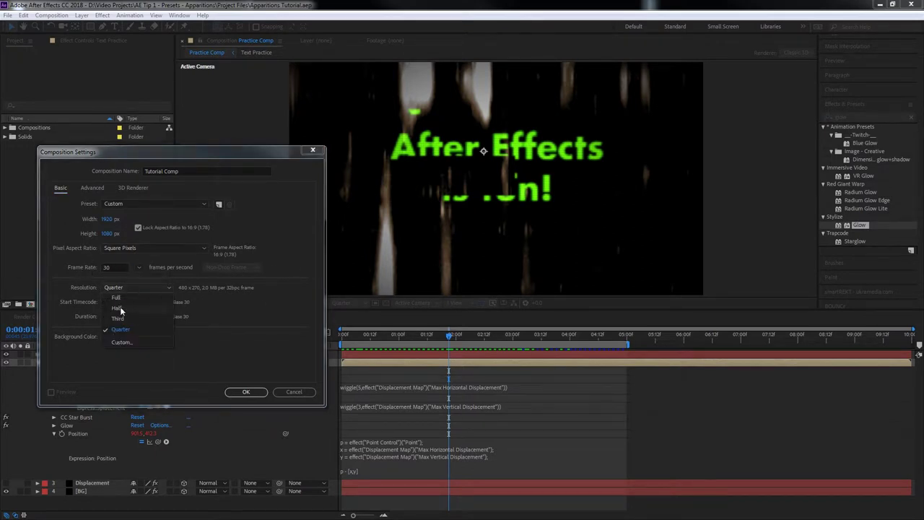
pyautogui.click(122, 299)
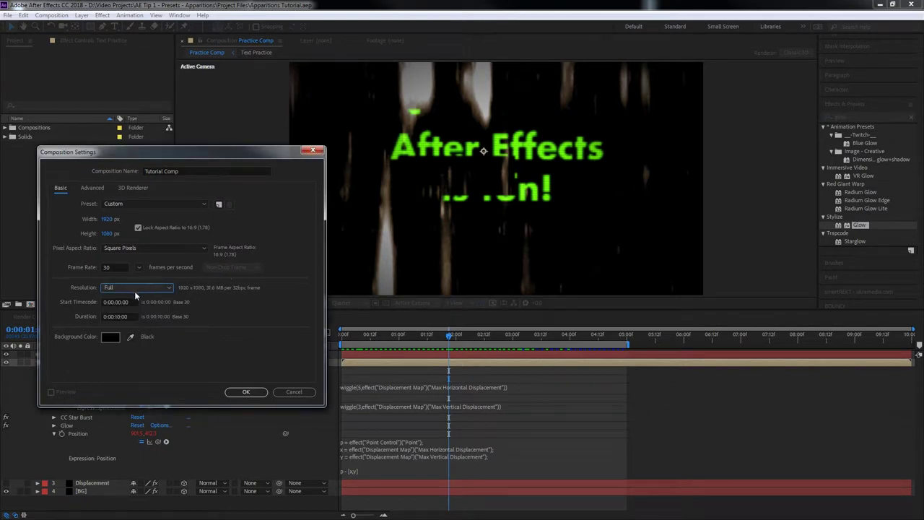
pyautogui.click(132, 288)
pyautogui.click(130, 332)
pyautogui.click(245, 392)
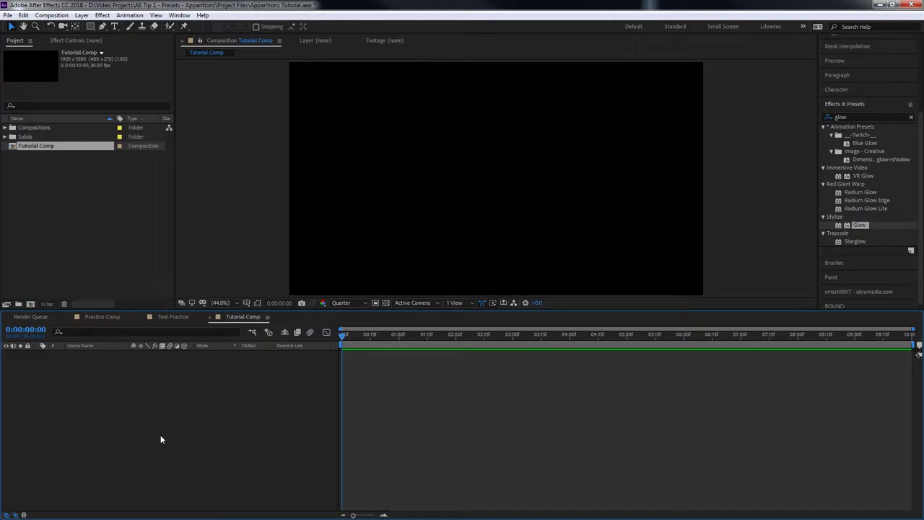
# Create a comp-sized solid layer named Bg
pyautogui.hotkey('ctrl', 'y')
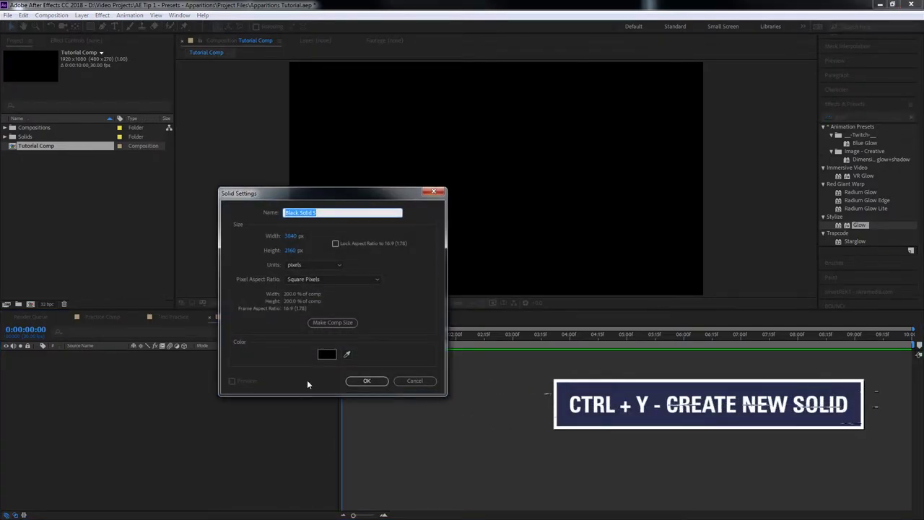
pyautogui.click(335, 243)
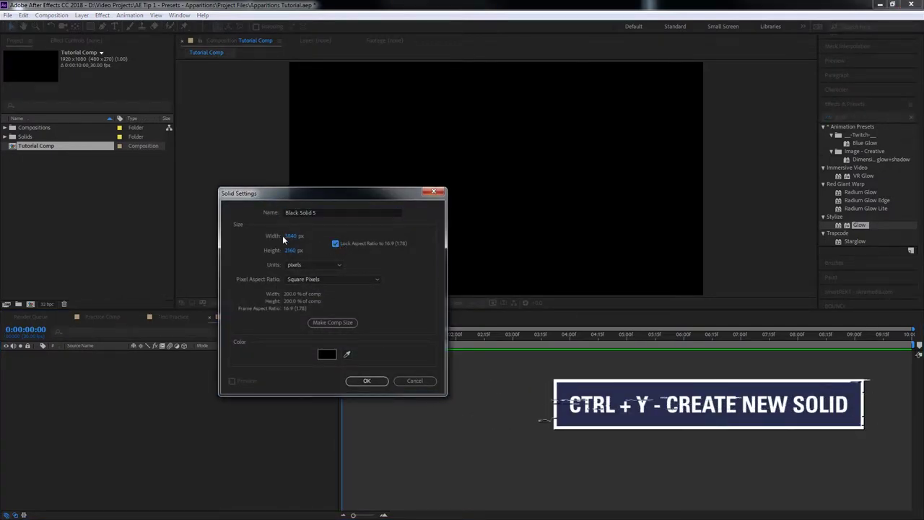
pyautogui.click(343, 325)
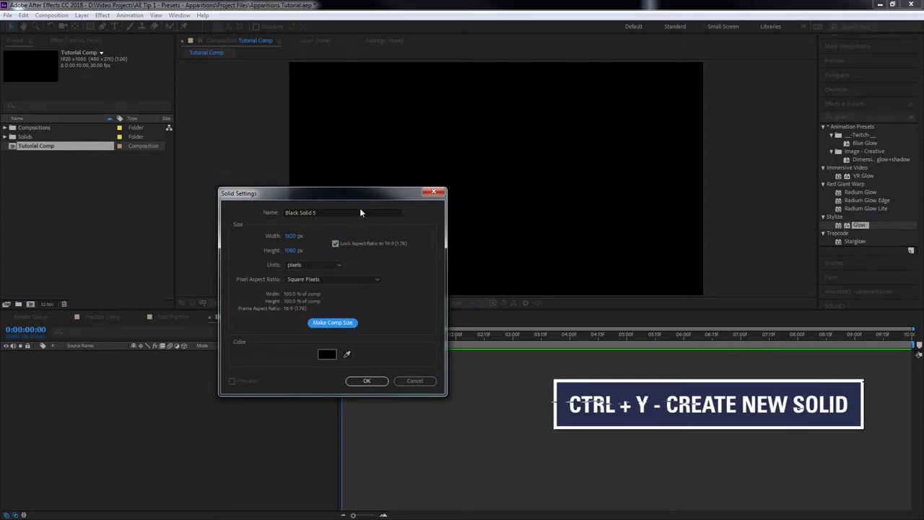
pyautogui.moveTo(334, 211); pyautogui.dragTo(190, 222)
pyautogui.write('Bg')
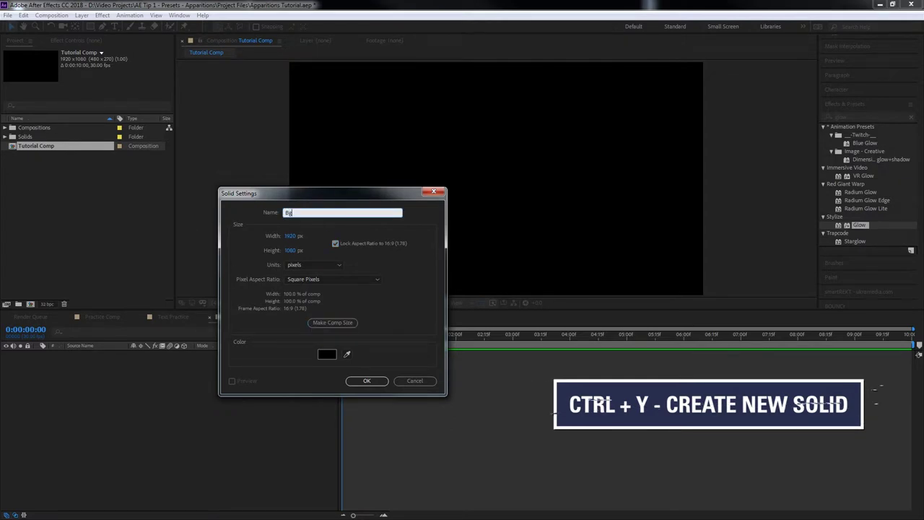
pyautogui.click(366, 380)
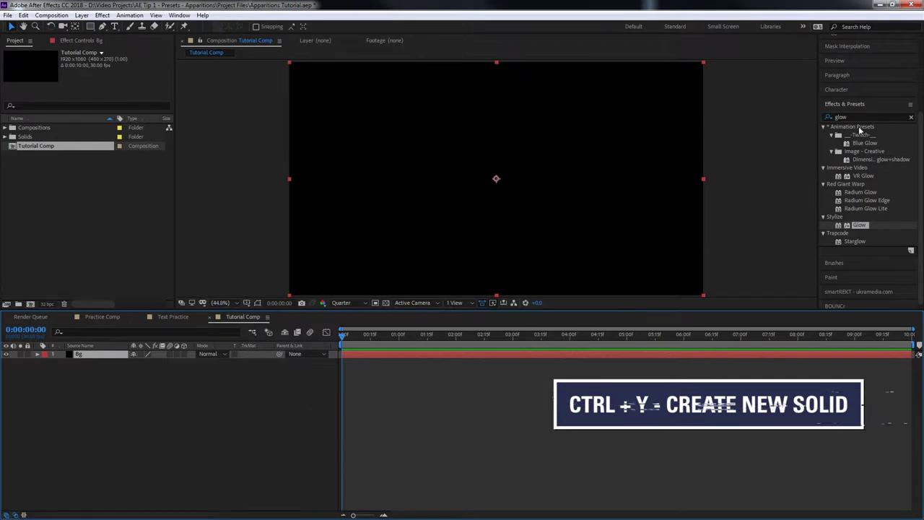
# Apply the Apparition preset from Animation Presets > Backgrounds to the Bg layer
pyautogui.click(912, 119)
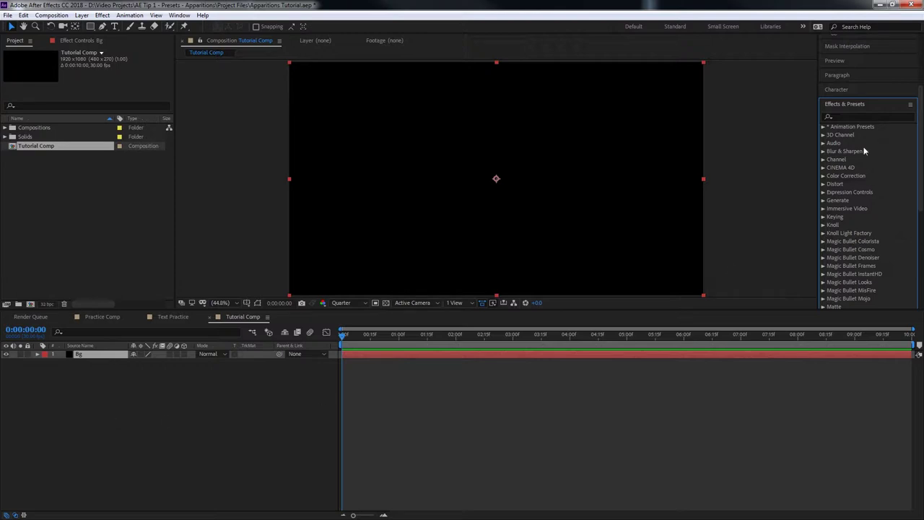
pyautogui.click(845, 104)
pyautogui.click(846, 215)
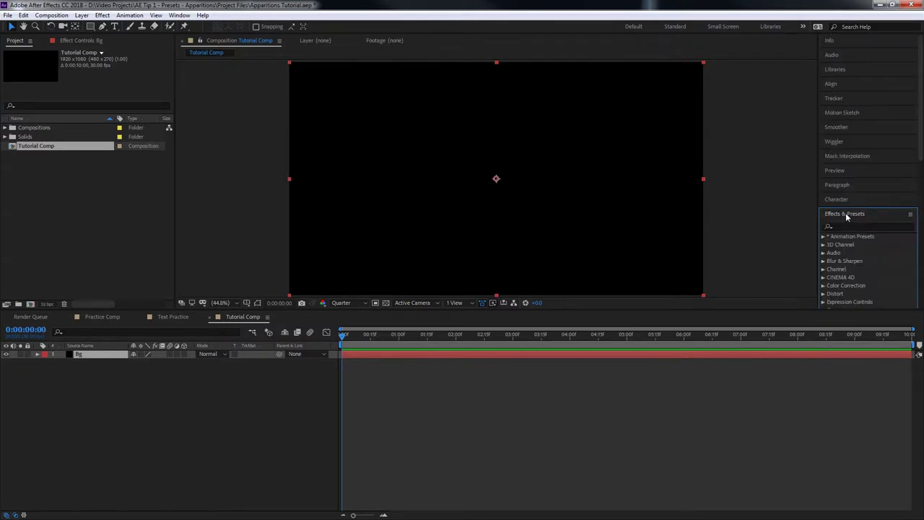
pyautogui.scroll(-2, 847, 224)
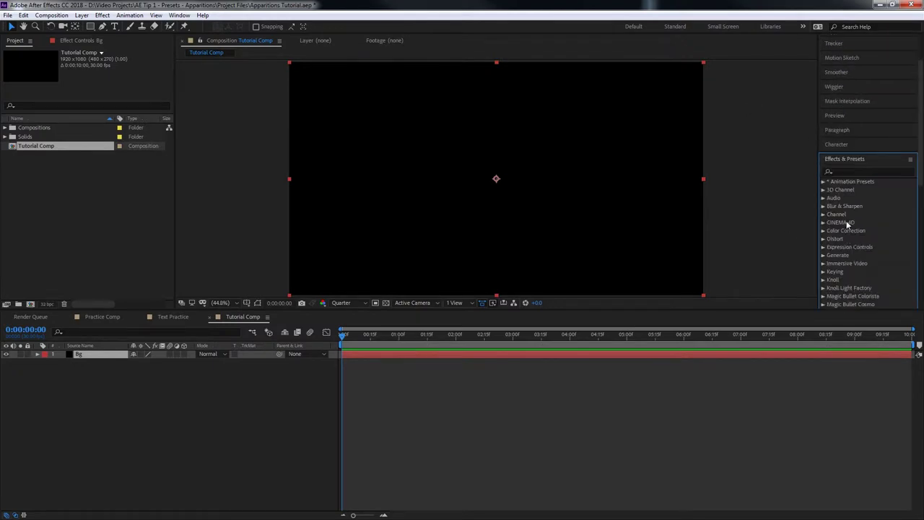
pyautogui.click(824, 182)
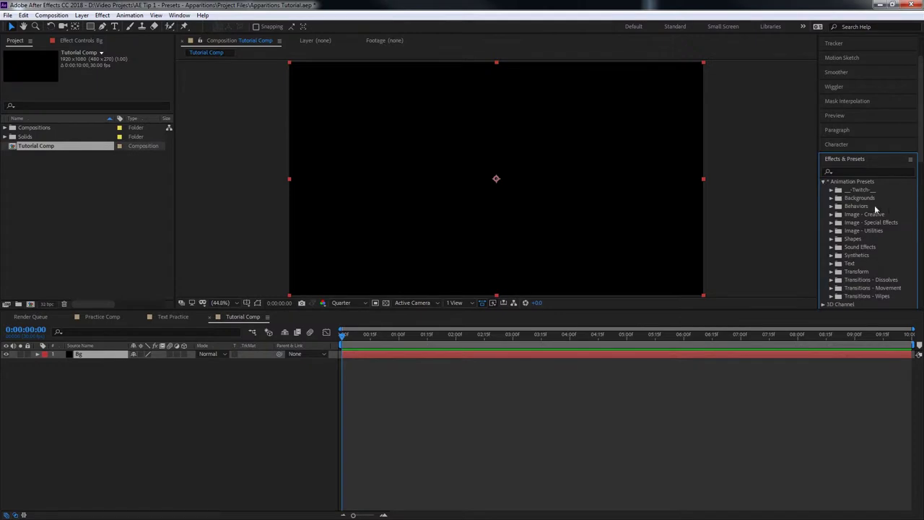
pyautogui.click(831, 198)
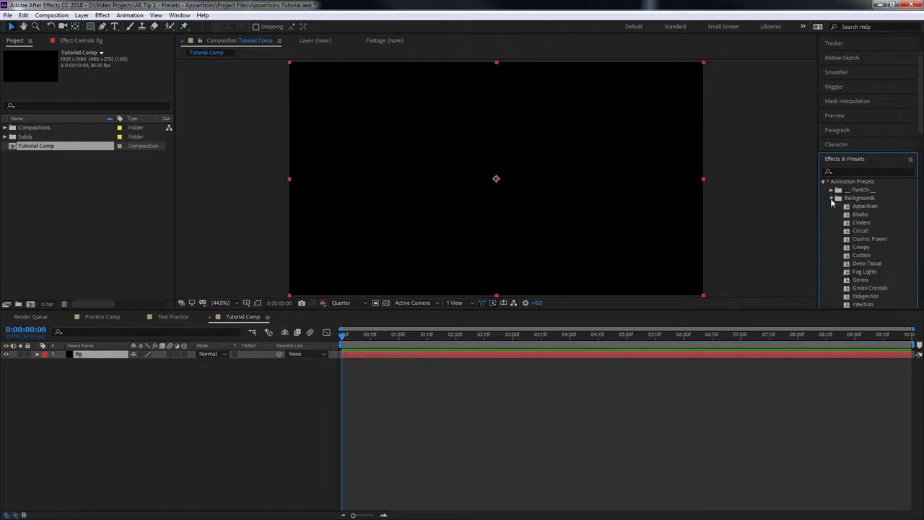
pyautogui.click(865, 207)
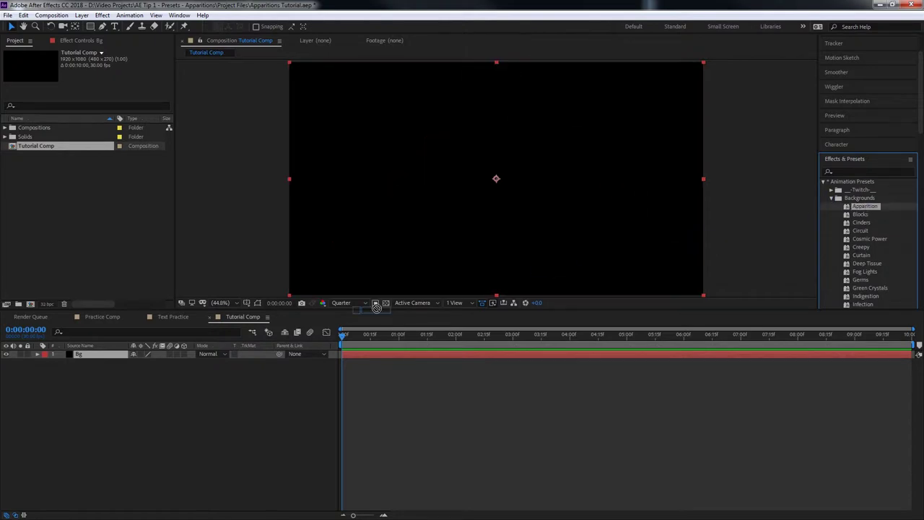
pyautogui.moveTo(865, 206); pyautogui.dragTo(93, 356)
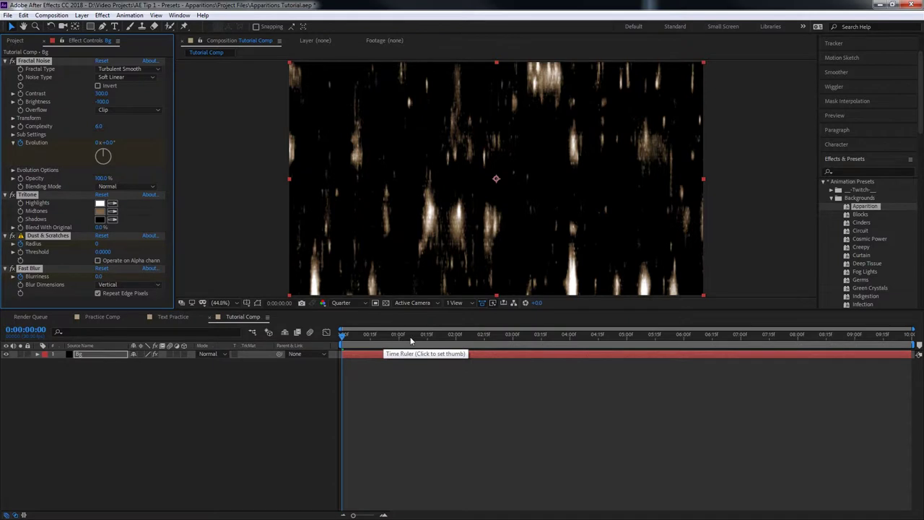
# Reveal Bg's Apparition keyframes and preview the noise, scratch and blur animation
pyautogui.press('u')
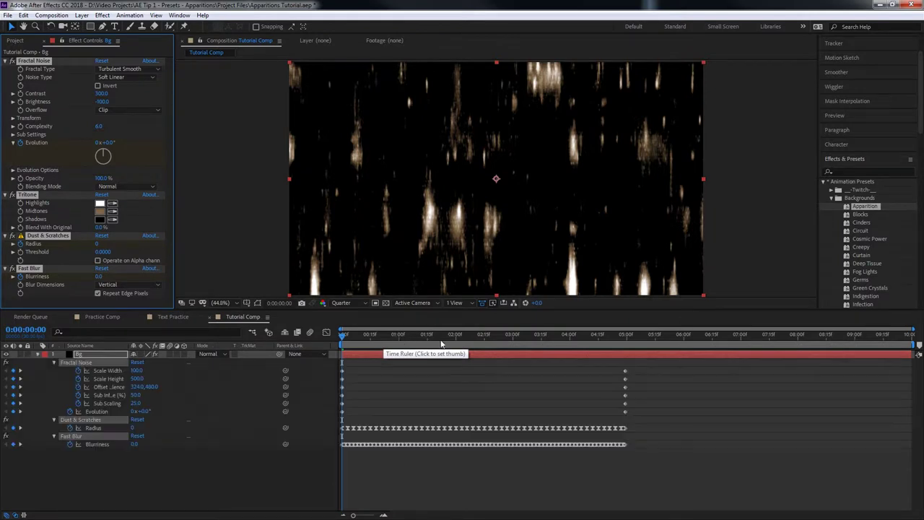
pyautogui.moveTo(577, 347); pyautogui.dragTo(336, 339)
pyautogui.press('space')
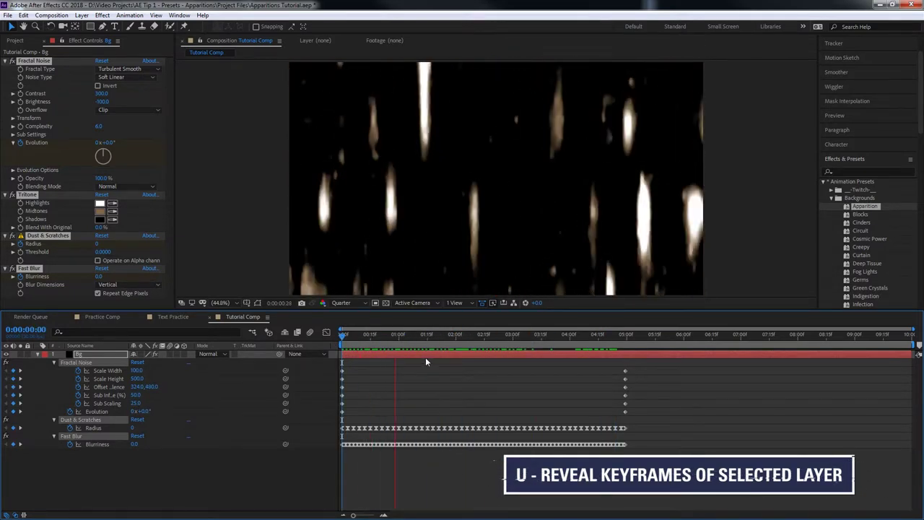
pyautogui.moveTo(386, 340); pyautogui.dragTo(625, 349)
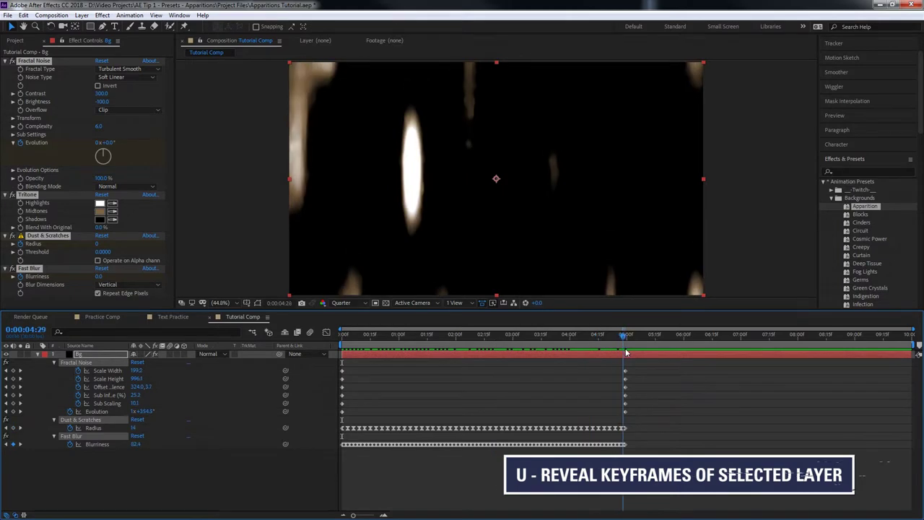
pyautogui.click(144, 483)
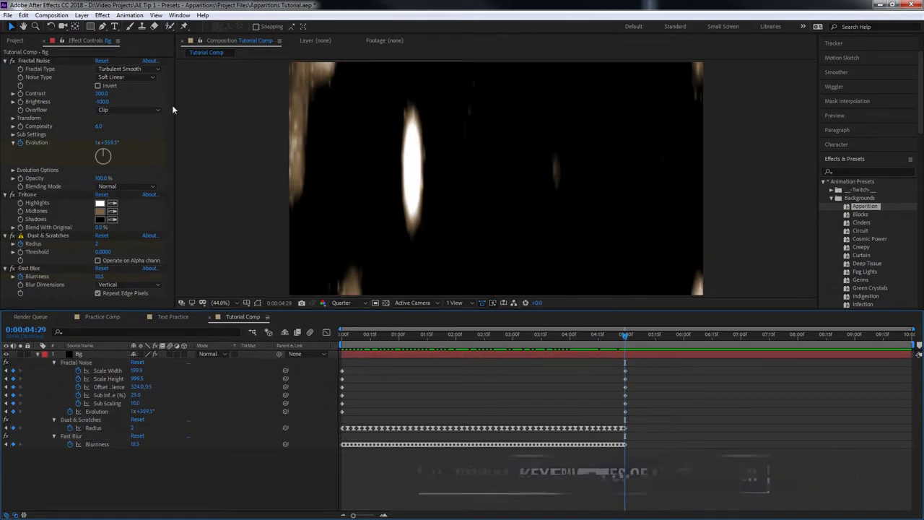
# Add a paragraph text layer reading 'Add some text' and centre it in the composition
pyautogui.click(114, 28)
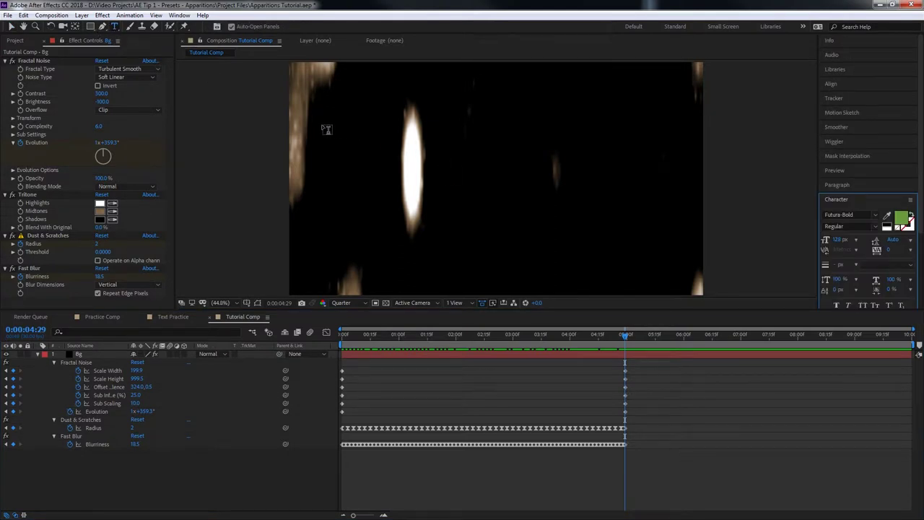
pyautogui.moveTo(326, 104); pyautogui.dragTo(683, 266)
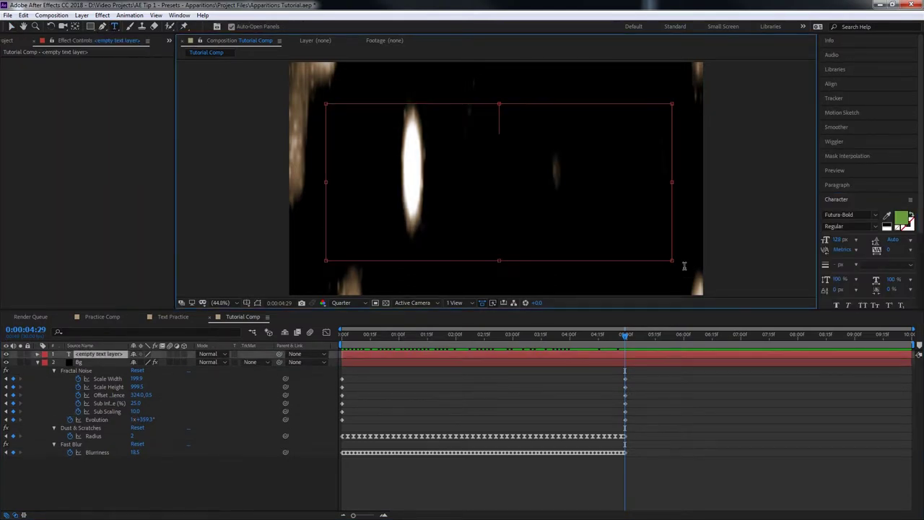
pyautogui.write('Add some text')
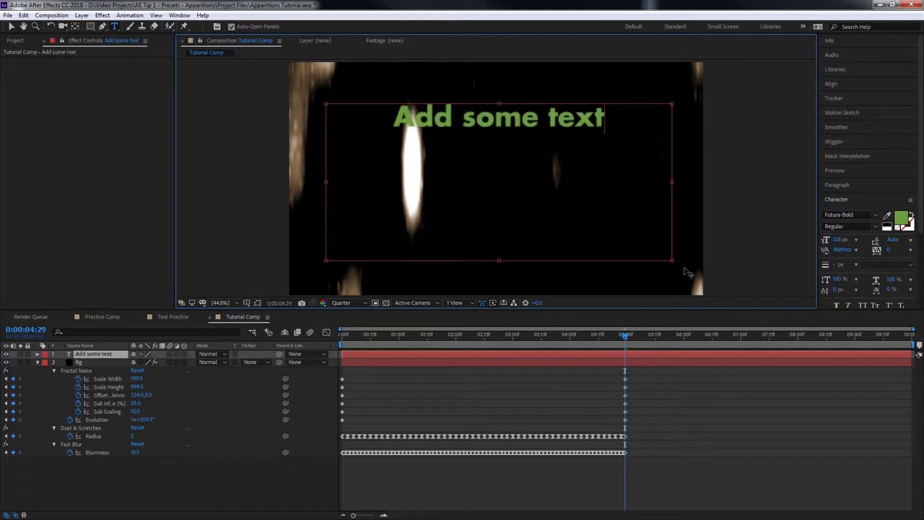
pyautogui.press('KP_Enter')
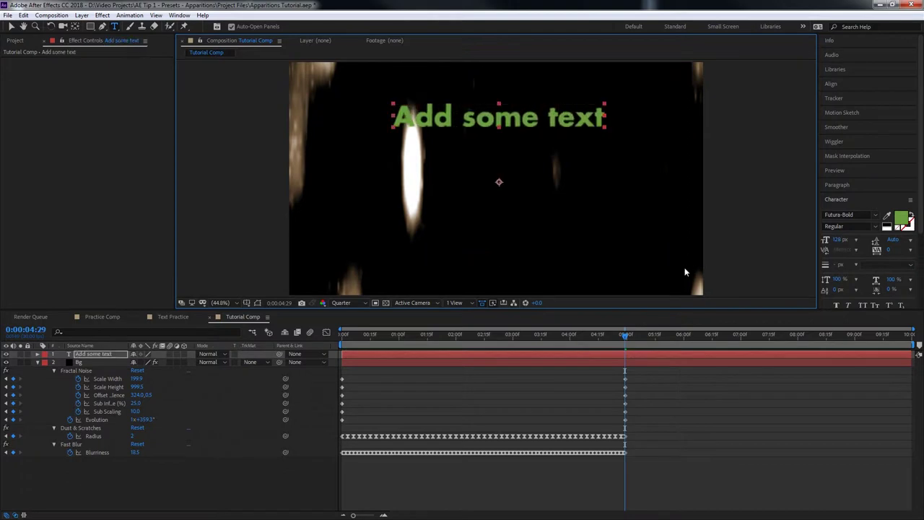
pyautogui.hotkey('ctrl', 'alt', 'Home')
pyautogui.hotkey('ctrl', 'Home')
# Change the text to 'I like tacos', collapse Bg, and return to the start
pyautogui.click(519, 179)
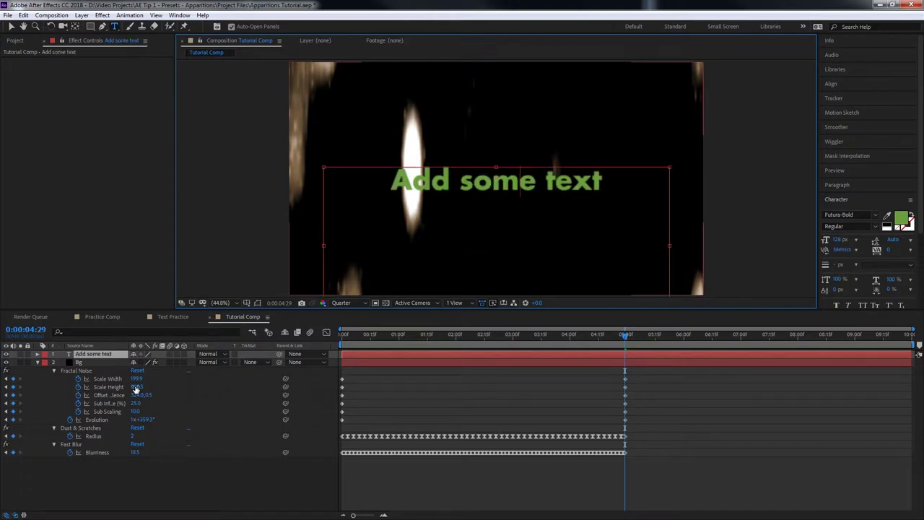
pyautogui.hotkey('ctrl', 'a')
pyautogui.write('I like tacos')
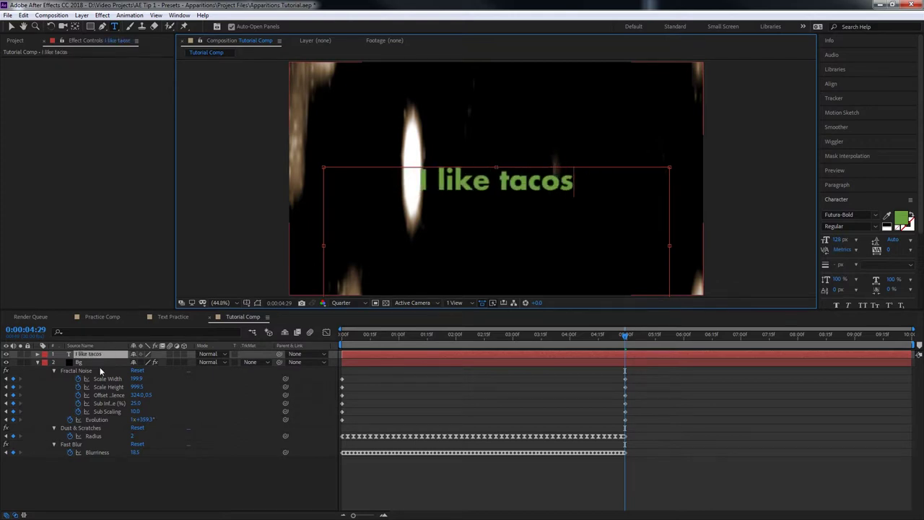
pyautogui.press('KP_Enter')
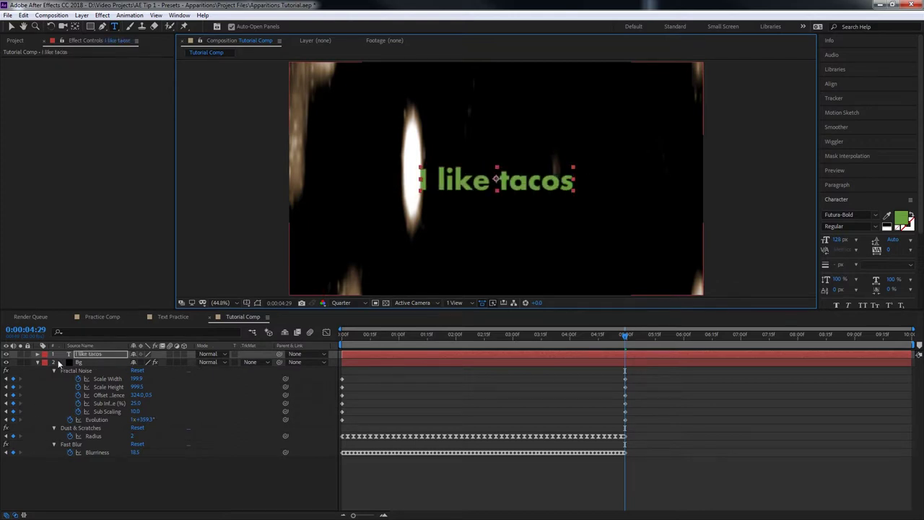
pyautogui.click(38, 361)
pyautogui.click(149, 454)
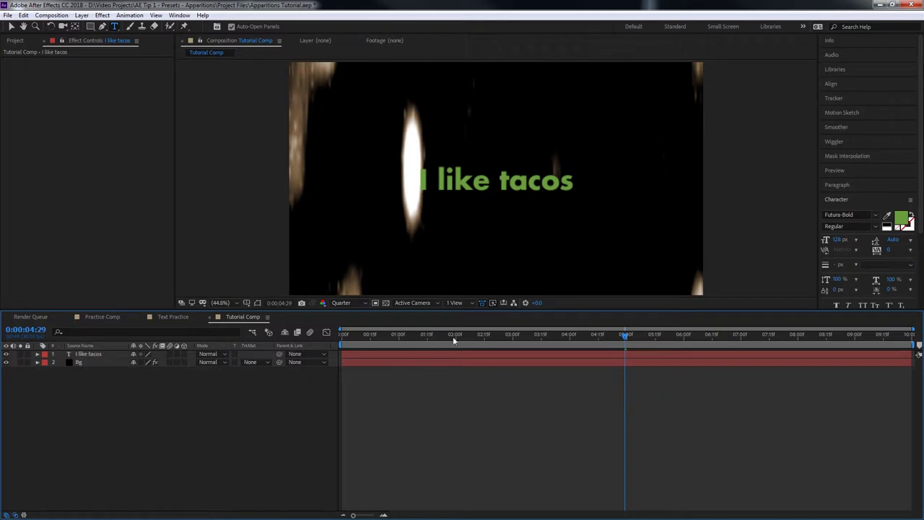
pyautogui.moveTo(453, 336); pyautogui.dragTo(328, 342)
# Select the I like tacos layer, show its Position, and browse the Composition menu
pyautogui.click(453, 355)
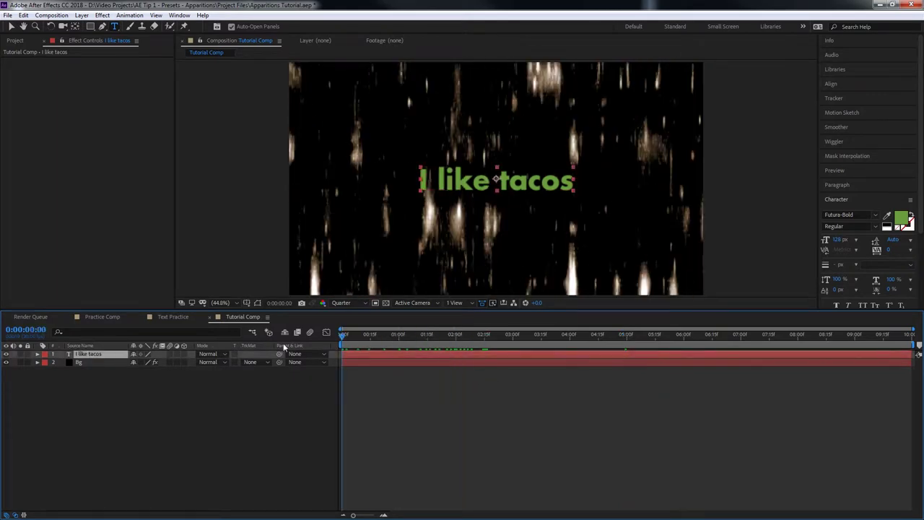
pyautogui.press('p')
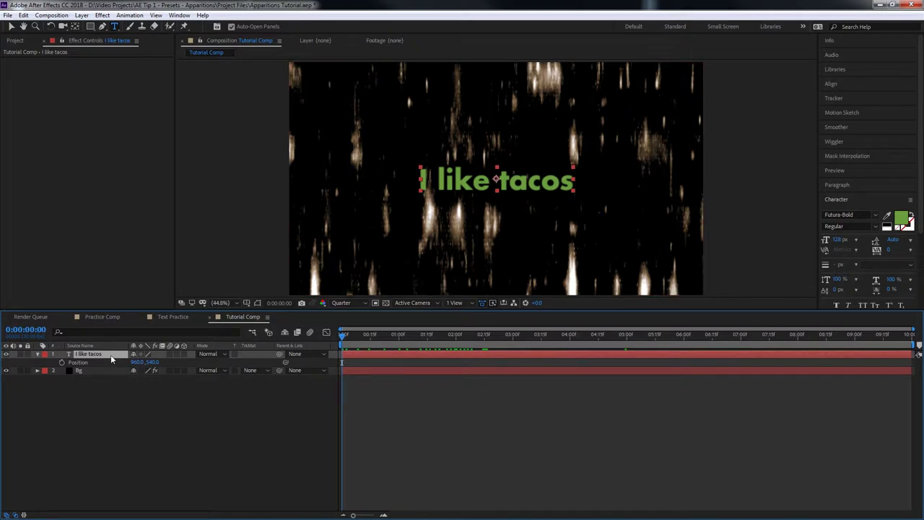
pyautogui.click(42, 16)
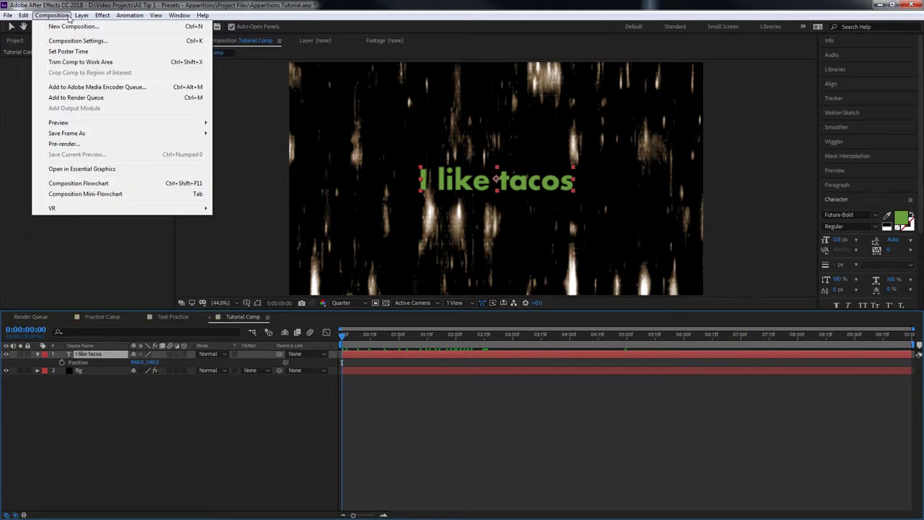
pyautogui.moveTo(26, 16)
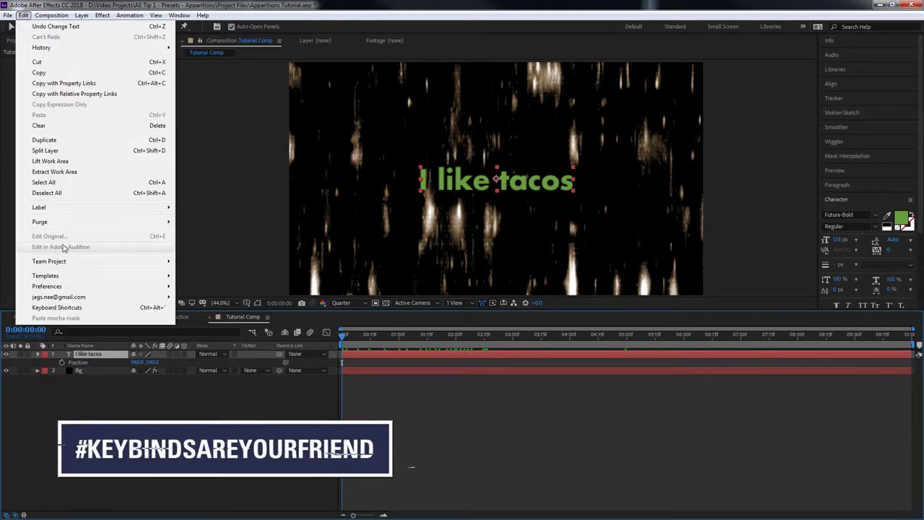
pyautogui.moveTo(82, 16)
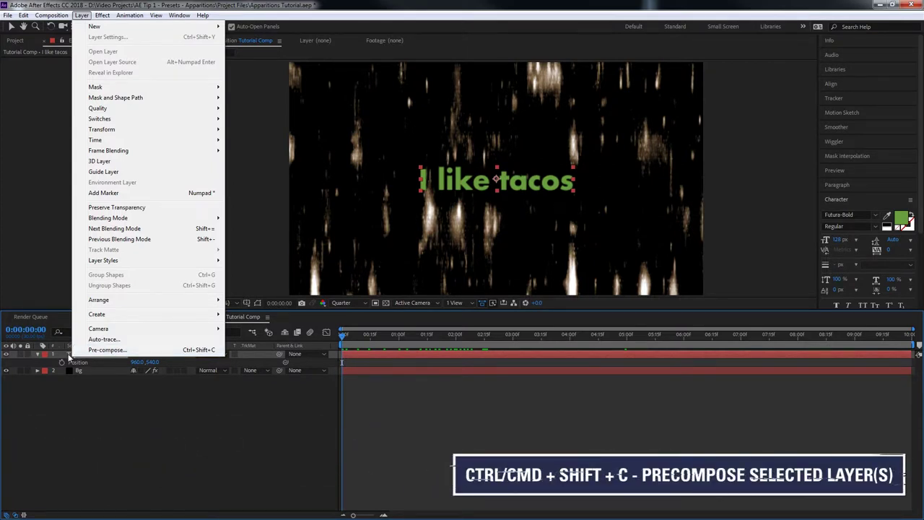
pyautogui.click(91, 358)
# Pre-compose the I like tacos layer into a new composition named Text Composition
pyautogui.hotkey('ctrl', 'shift', 'c')
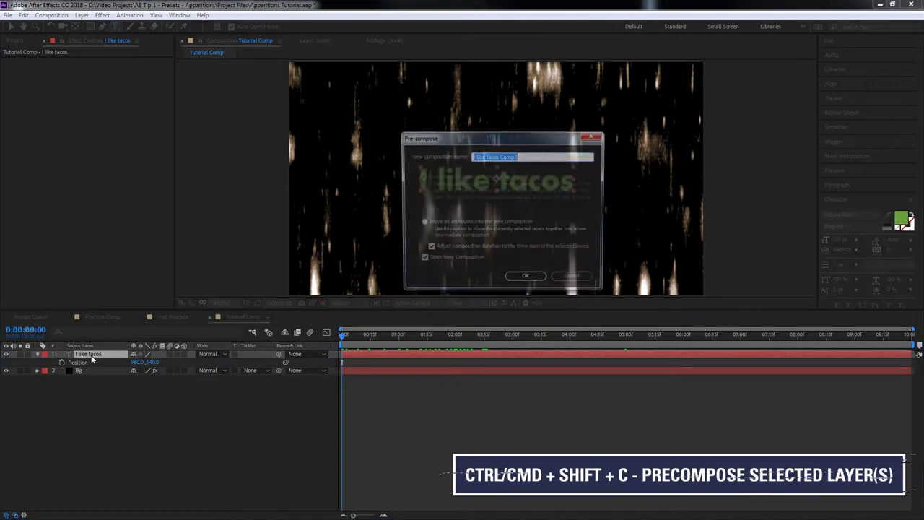
pyautogui.press('Escape')
pyautogui.rightClick(92, 358)
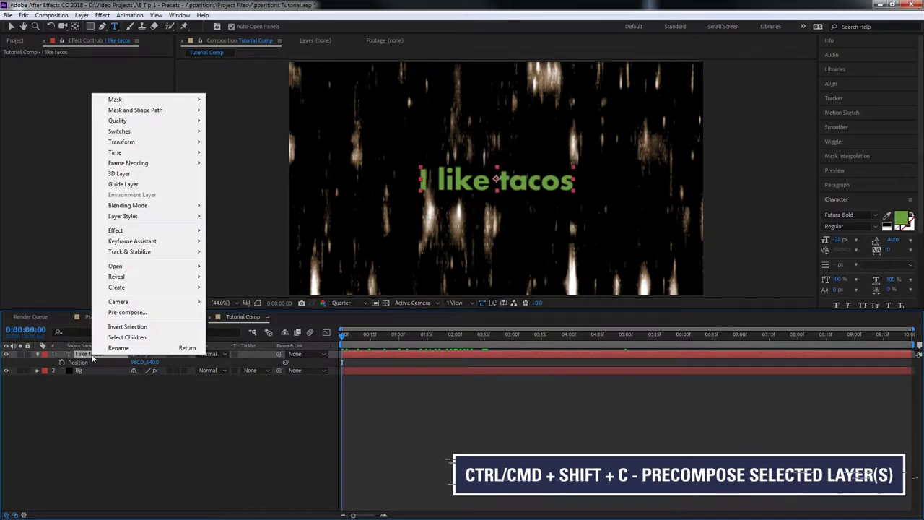
pyautogui.click(127, 312)
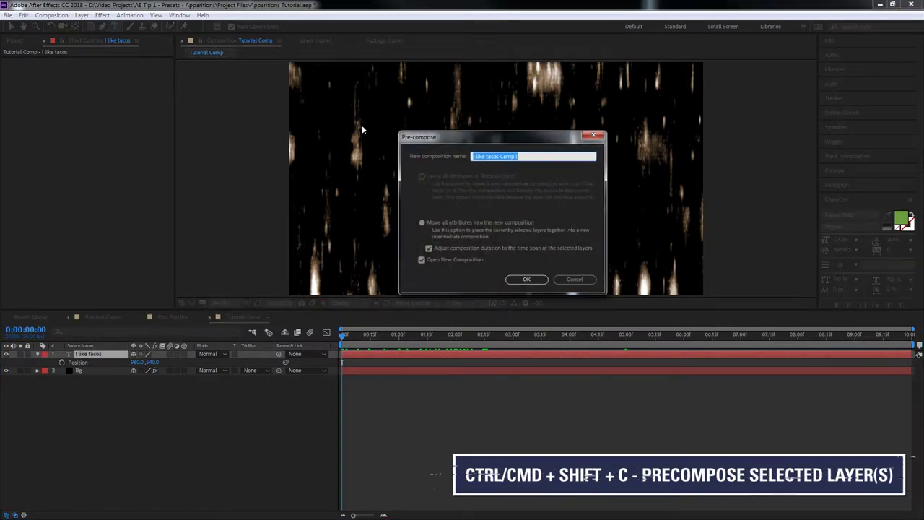
pyautogui.write('Text C')
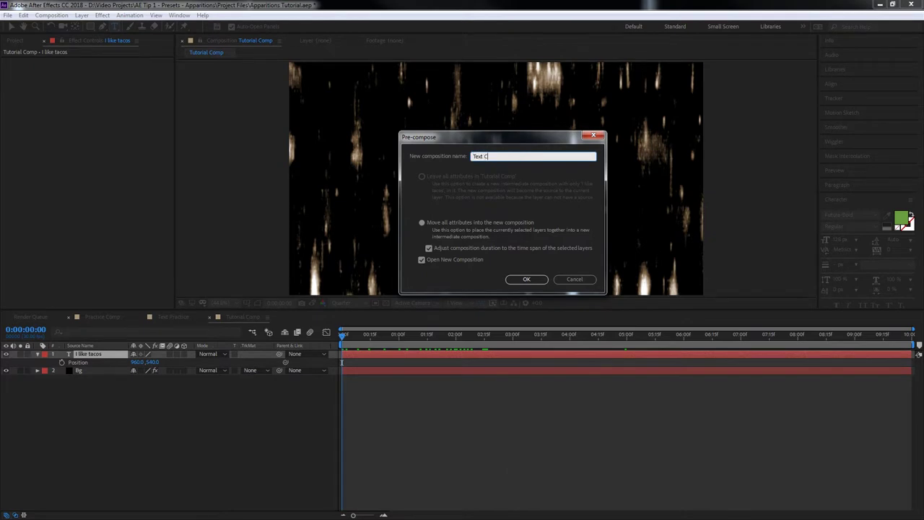
pyautogui.write('omposition')
pyautogui.press('Return')
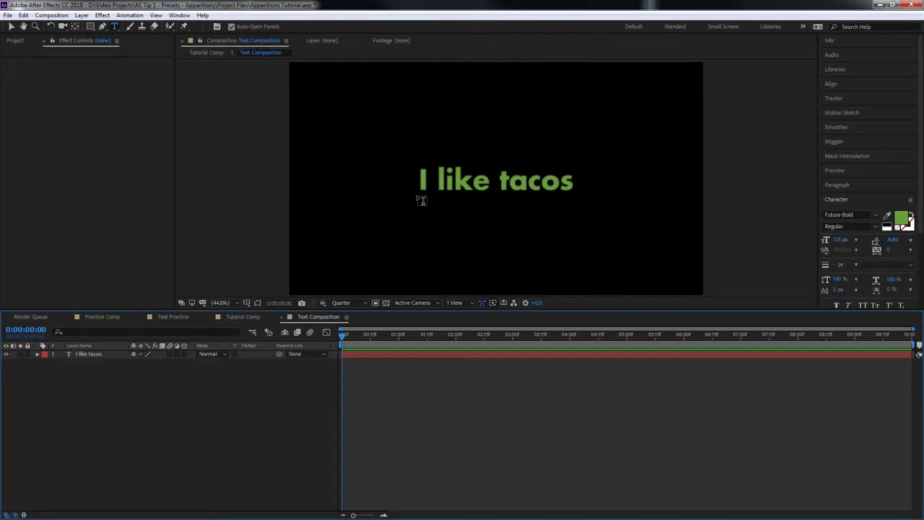
# Widen Text Composition to 3840 px in Composition Settings, with the text layer selected
pyautogui.click(359, 336)
pyautogui.click(83, 355)
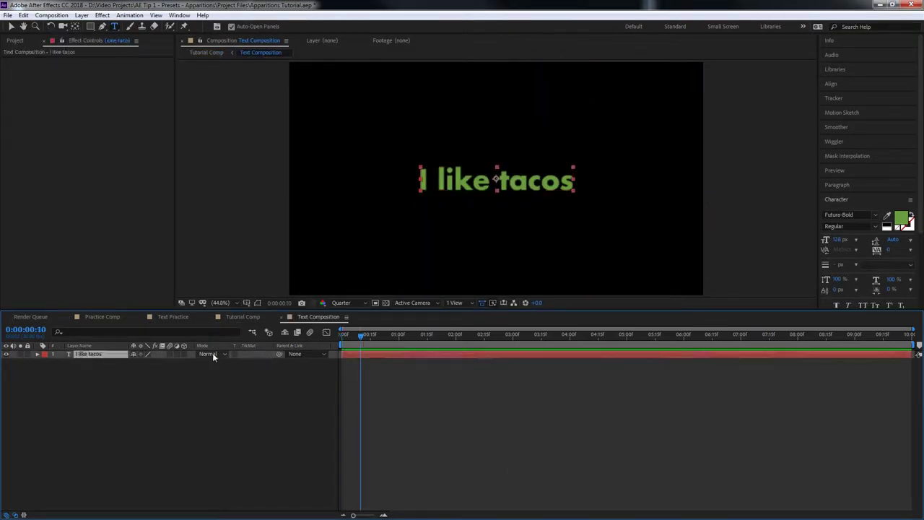
pyautogui.hotkey('ctrl', 'k')
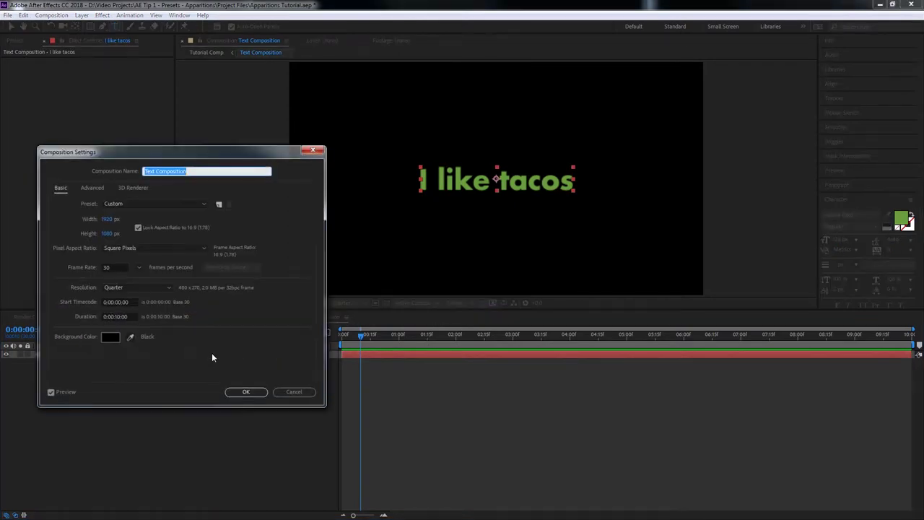
pyautogui.moveTo(134, 148); pyautogui.dragTo(345, 104)
pyautogui.click(320, 173)
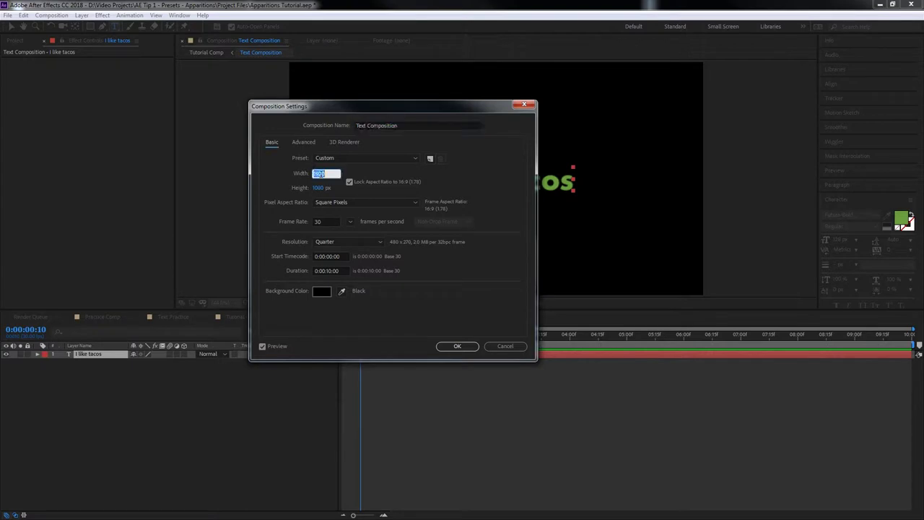
pyautogui.write('3840')
pyautogui.click(457, 347)
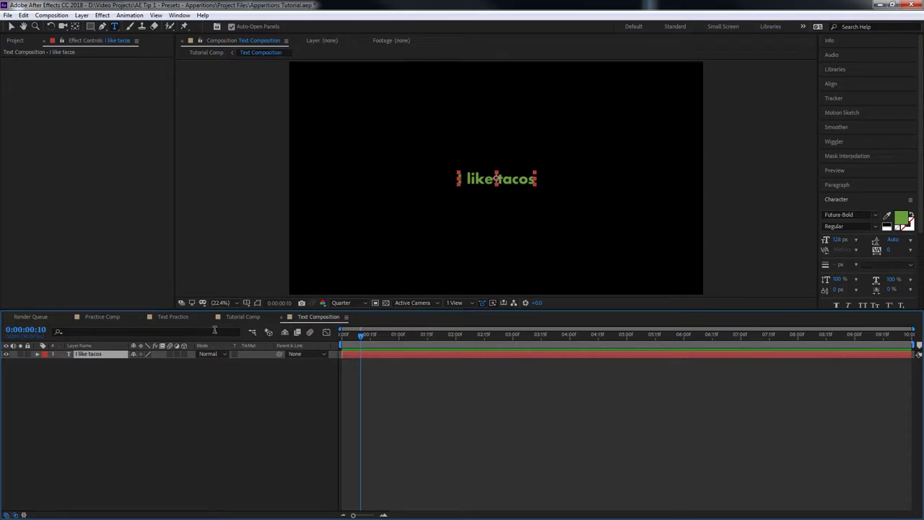
pyautogui.press('s')
# Make the text layer 3D, push it back to Z 5077, and keyframe Position and Opacity at 0:00
pyautogui.click(183, 354)
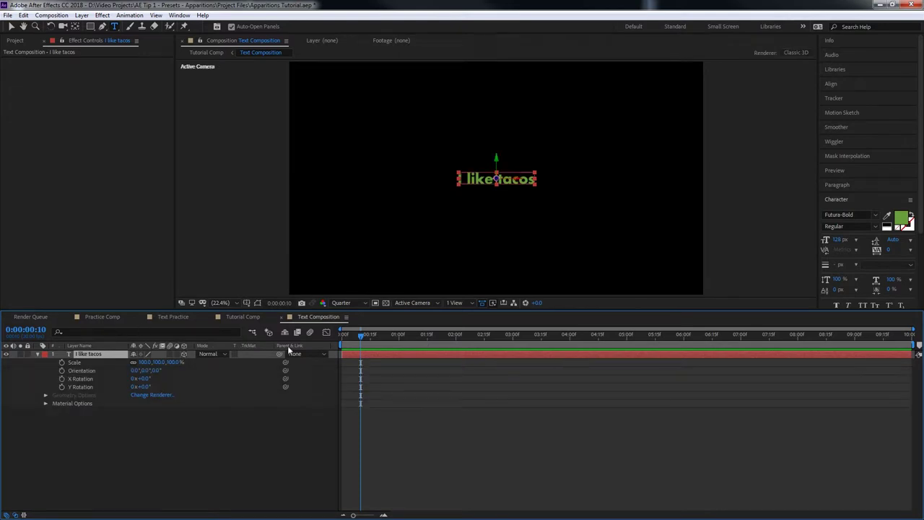
pyautogui.moveTo(366, 338); pyautogui.dragTo(342, 336)
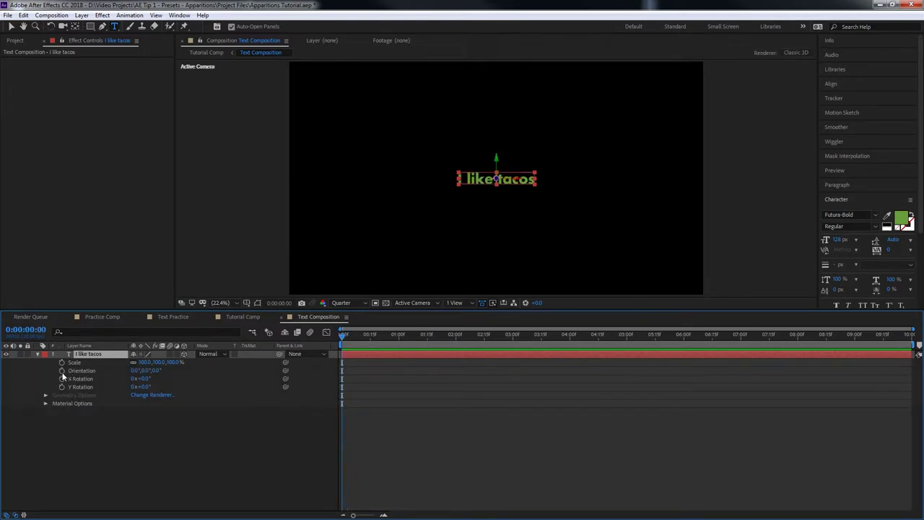
pyautogui.press('p')
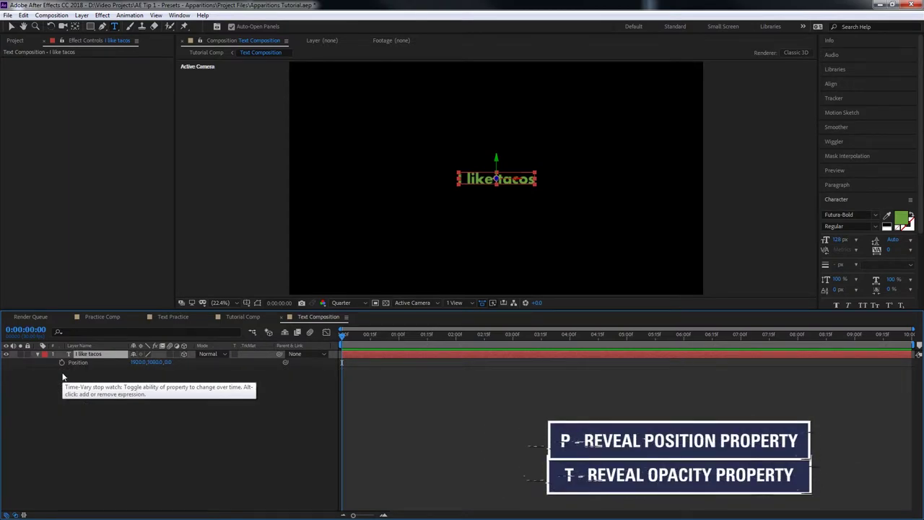
pyautogui.hotkey('shift', 't')
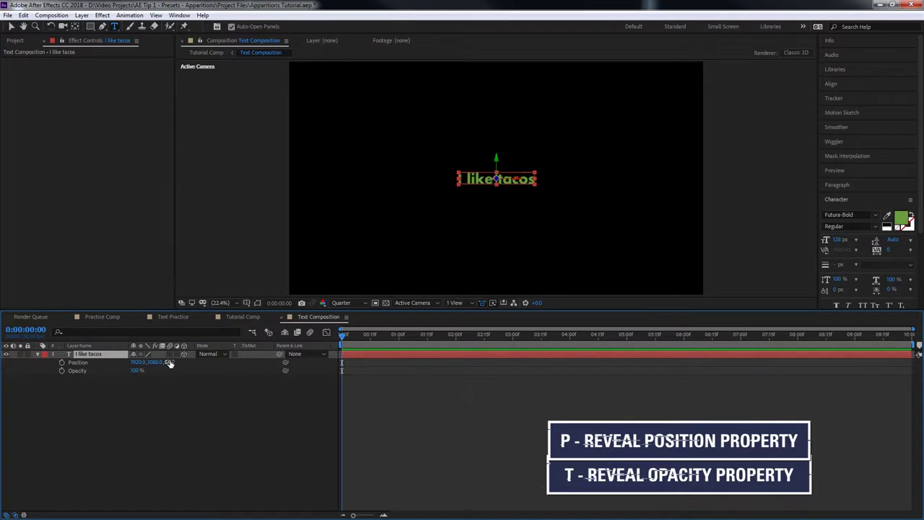
pyautogui.moveTo(169, 363); pyautogui.dragTo(325, 373)
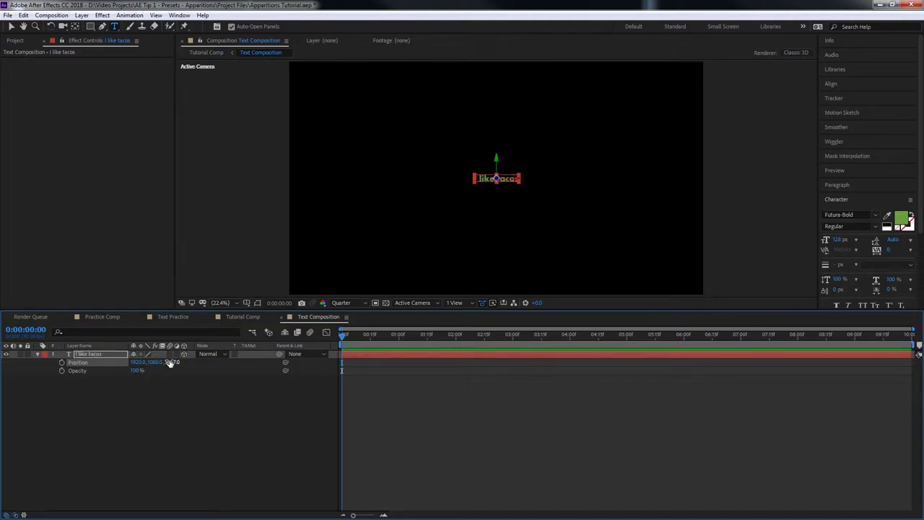
pyautogui.moveTo(168, 362); pyautogui.dragTo(188, 373)
pyautogui.click(61, 362)
pyautogui.click(62, 371)
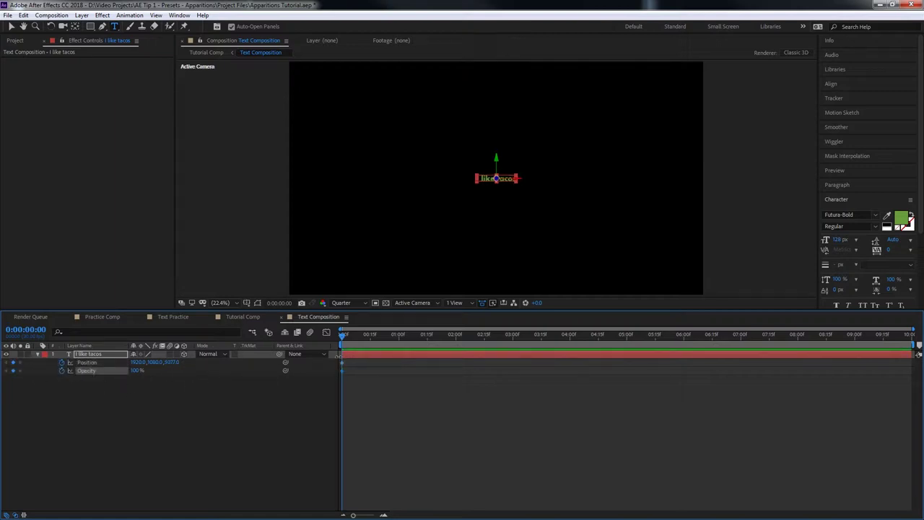
# Set the starting Opacity to 0% and move ahead to frame 15
pyautogui.click(133, 370)
pyautogui.write('0')
pyautogui.press('Return')
pyautogui.hotkey('shift', 'pagedown')
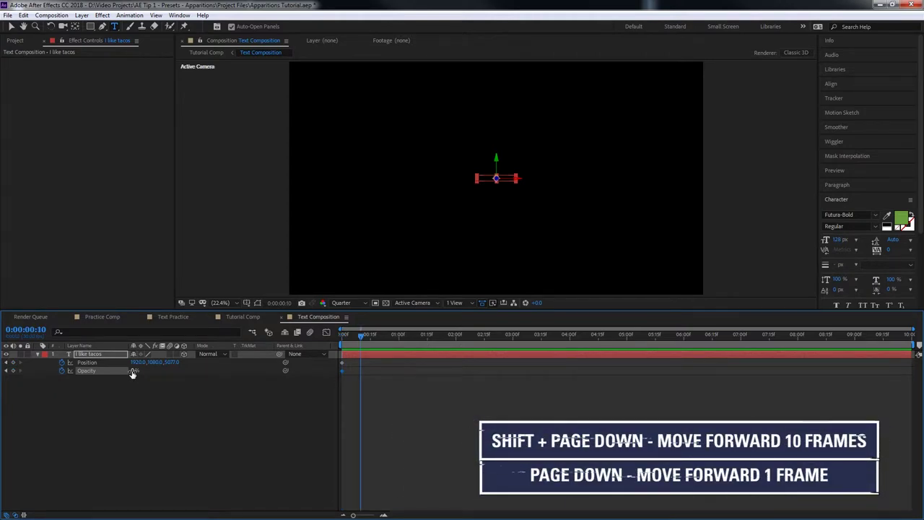
pyautogui.press('pagedown')
pyautogui.press('pagedown')
pyautogui.press('pagedown')
pyautogui.press('pagedown')
pyautogui.press('pagedown')
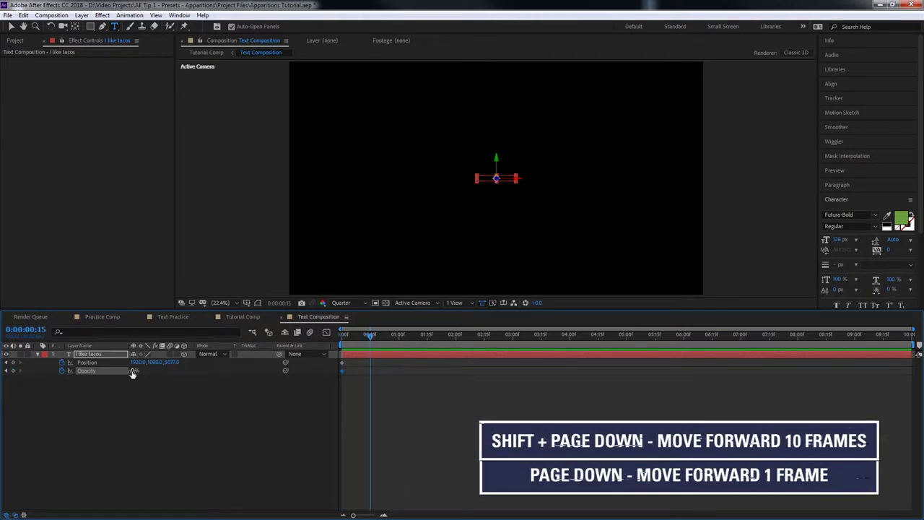
# At 0:00:00:15, keyframe Position reset to 1920, 1080, 0 and Opacity at 100%
pyautogui.click(13, 363)
pyautogui.click(12, 370)
pyautogui.rightClick(88, 362)
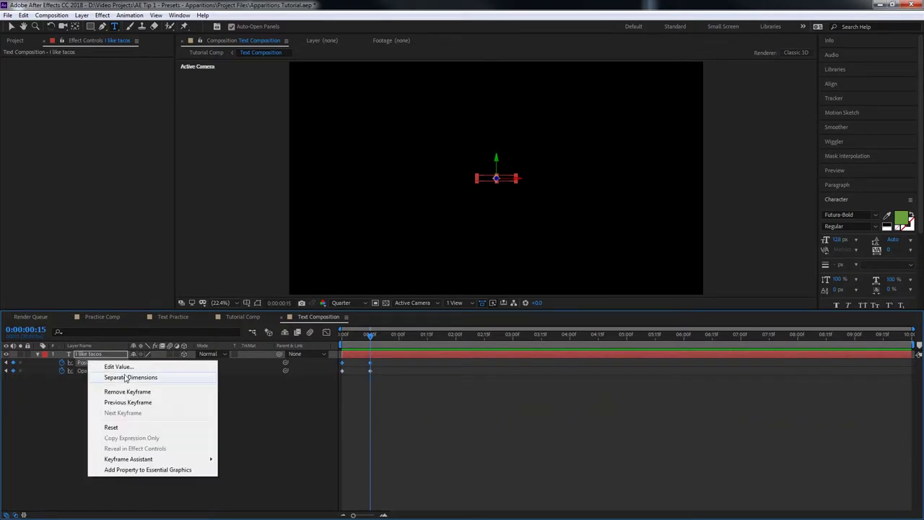
pyautogui.click(112, 428)
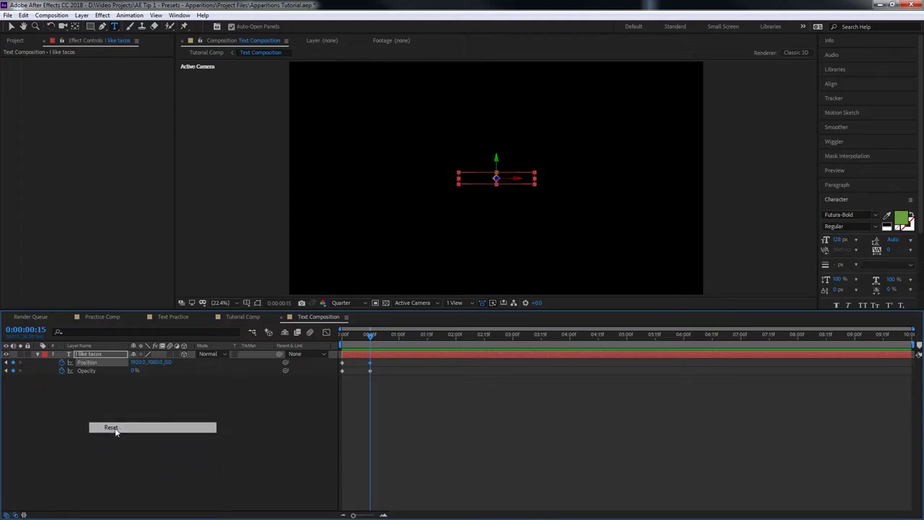
pyautogui.click(133, 370)
pyautogui.write('100')
pyautogui.press('Return')
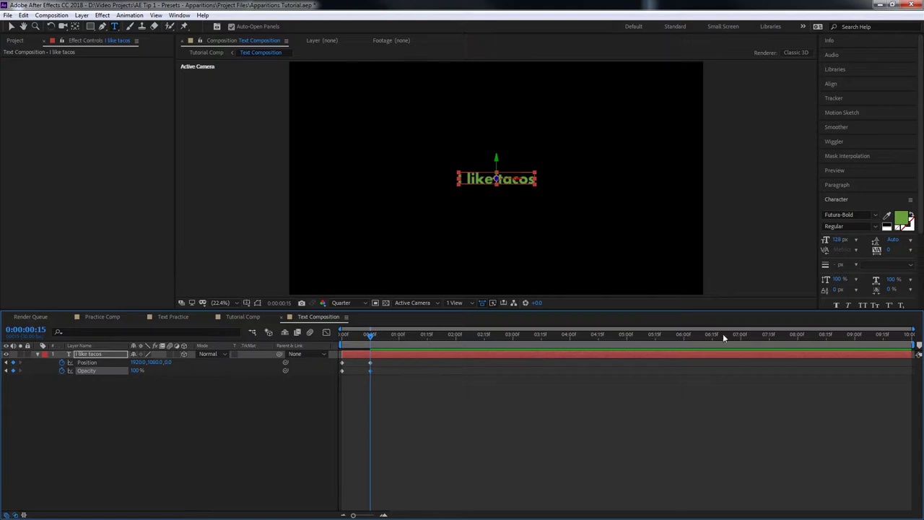
# Move to about 4:12 and check the Bg layer's animated properties in Tutorial Comp
pyautogui.moveTo(568, 335); pyautogui.dragTo(598, 337)
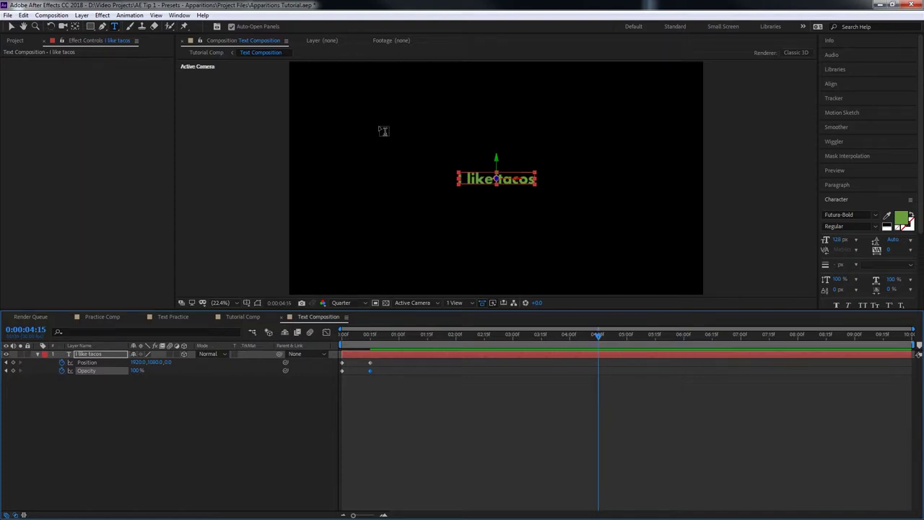
pyautogui.click(205, 53)
pyautogui.click(583, 361)
pyautogui.press('u')
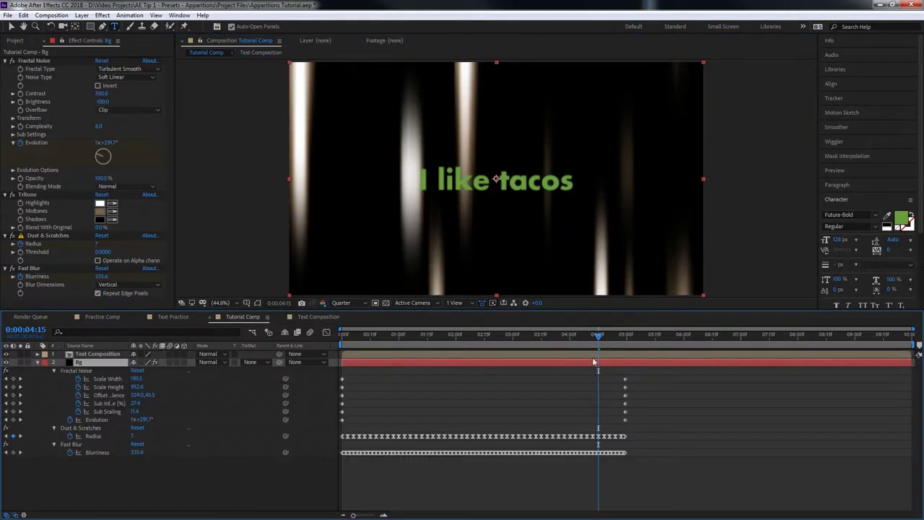
pyautogui.click(259, 53)
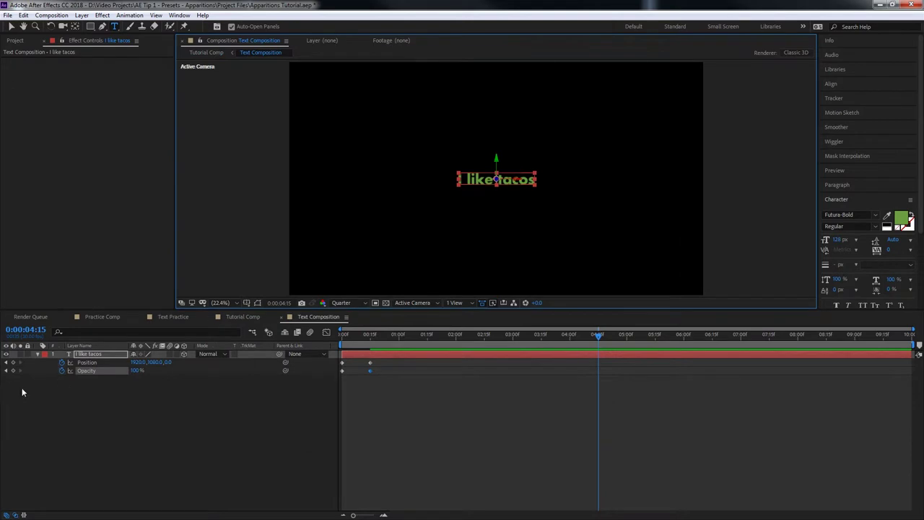
# Add Position and Opacity keyframes at 4:15 in Text Composition
pyautogui.click(12, 362)
pyautogui.click(12, 370)
pyautogui.click(185, 384)
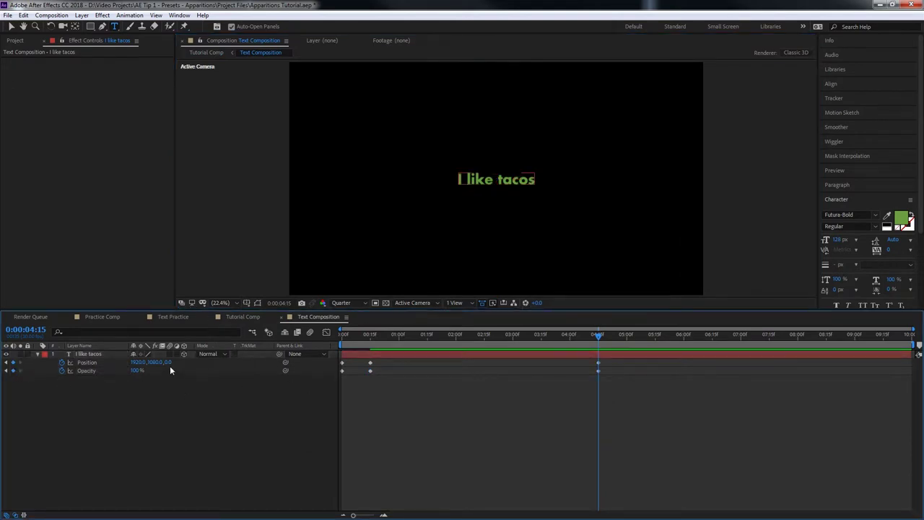
pyautogui.moveTo(168, 362); pyautogui.dragTo(31, 372)
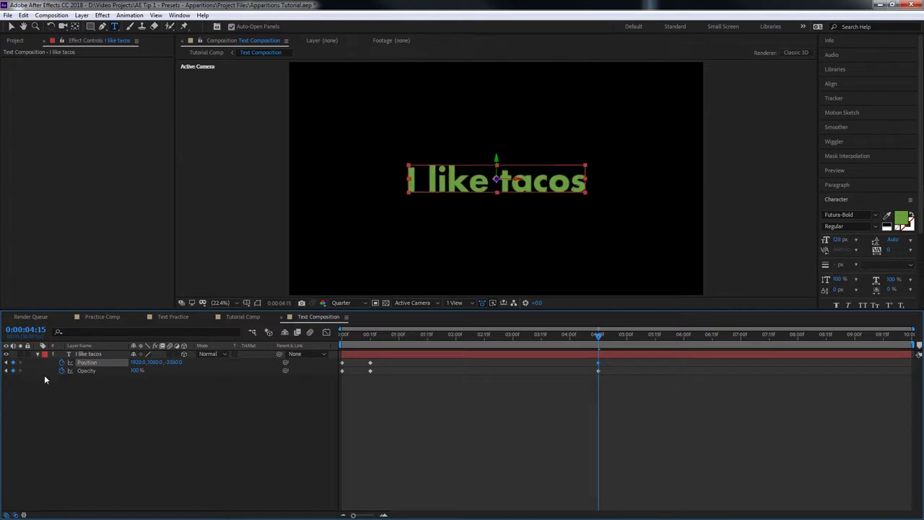
pyautogui.click(408, 356)
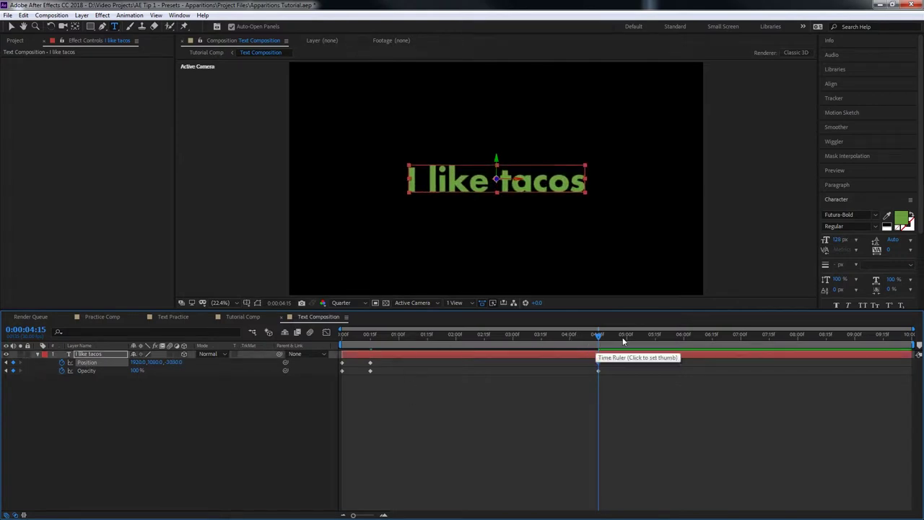
# At 5:00, push the text forward to Z -3000 and replay the animation
pyautogui.moveTo(624, 340); pyautogui.dragTo(627, 340)
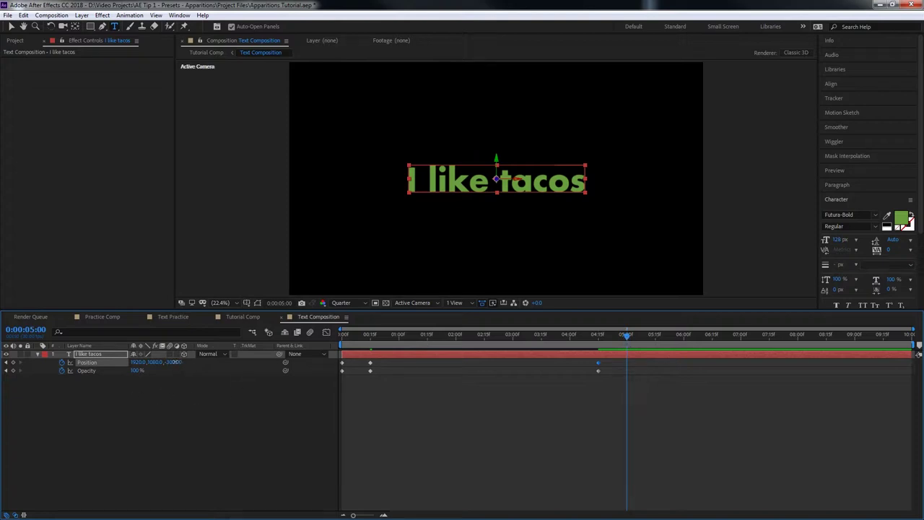
pyautogui.moveTo(173, 361); pyautogui.dragTo(508, 384)
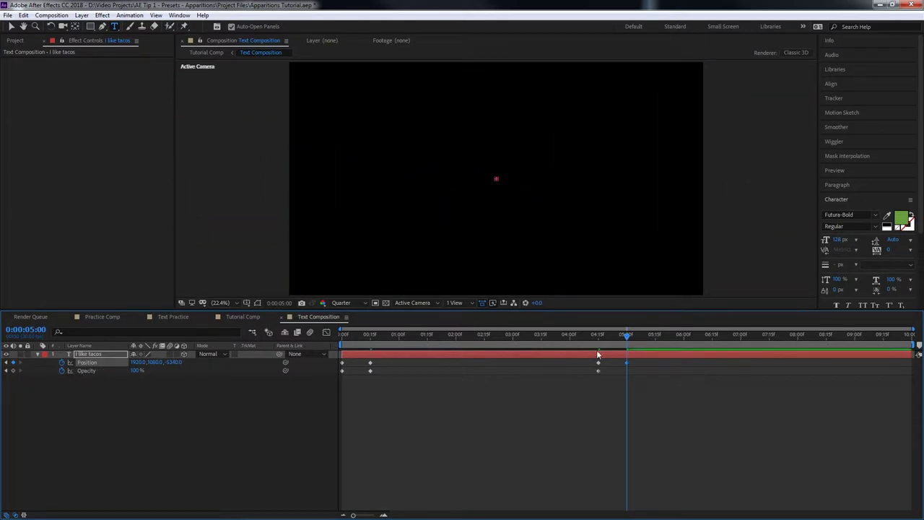
pyautogui.moveTo(622, 339); pyautogui.dragTo(316, 336)
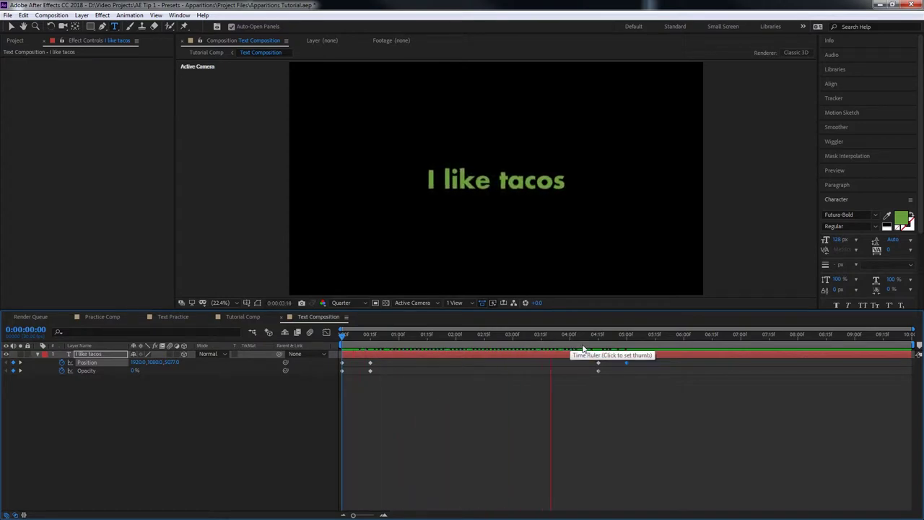
pyautogui.click(620, 338)
# In the Graph Editor, soften the Position speed curve's ease into the 4:15 hold keyframe
pyautogui.press('j')
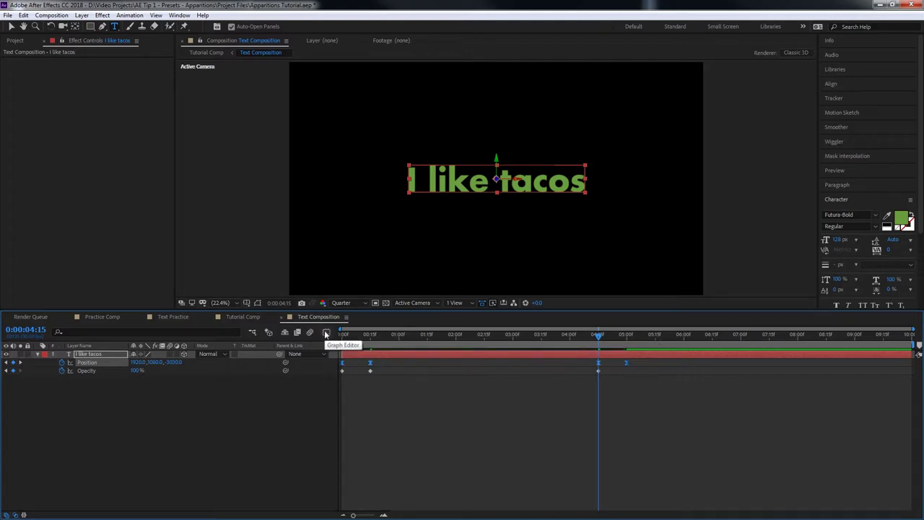
pyautogui.click(325, 332)
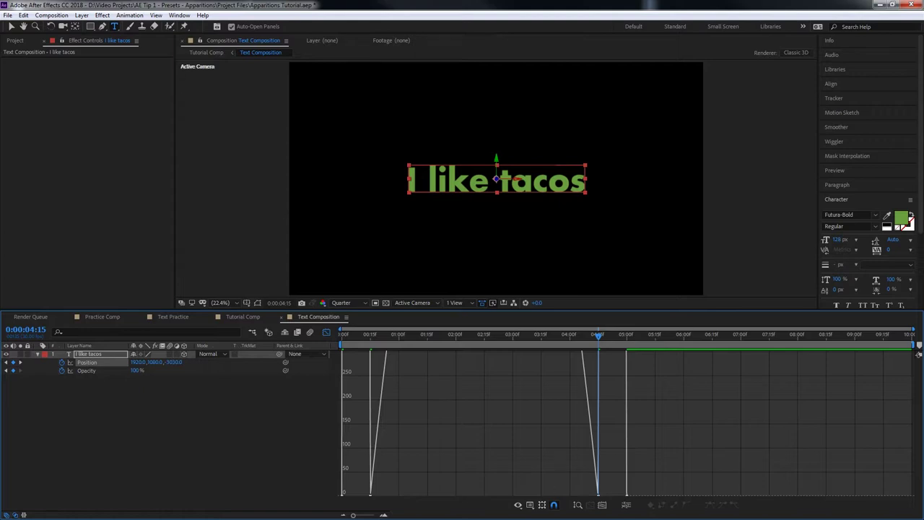
pyautogui.click(602, 505)
pyautogui.click(396, 487)
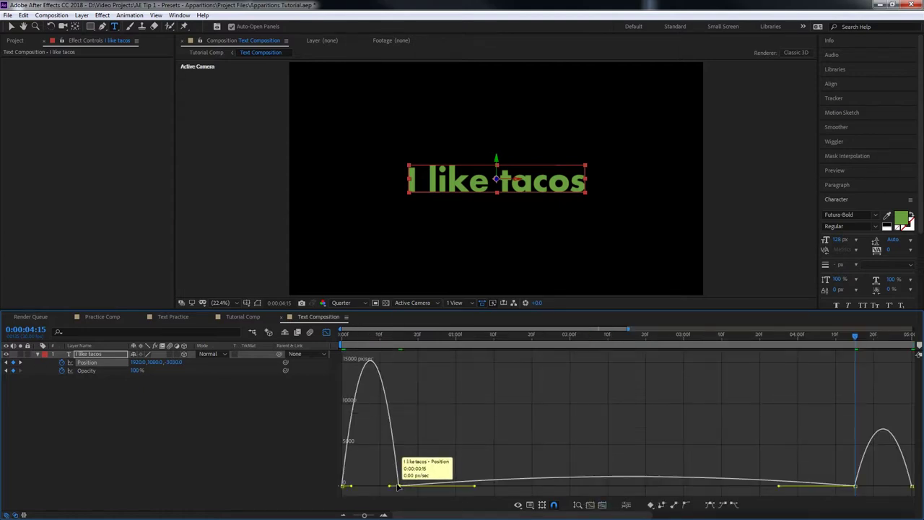
pyautogui.click(397, 486)
pyautogui.moveTo(389, 487); pyautogui.dragTo(370, 485)
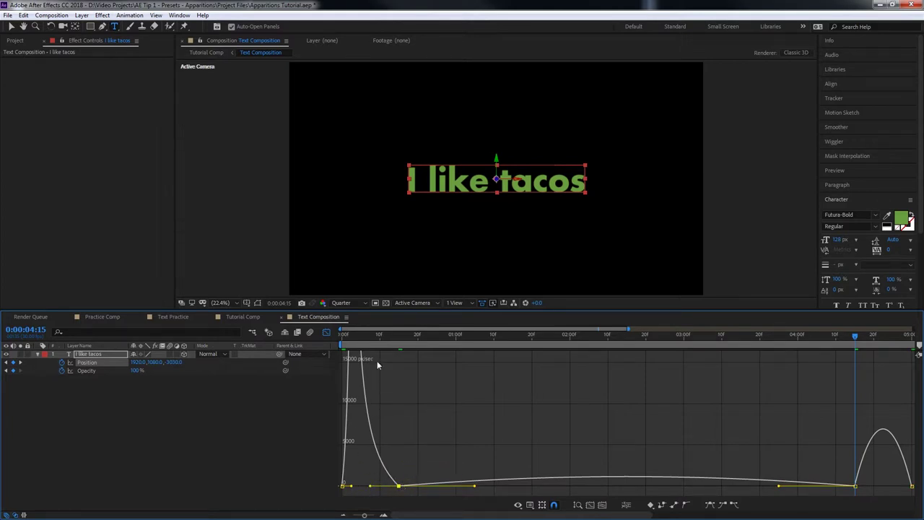
# Make the text accelerate sharply from the fly-out keyframe, then preview the eased animation
pyautogui.moveTo(352, 340); pyautogui.dragTo(858, 415)
pyautogui.click(856, 485)
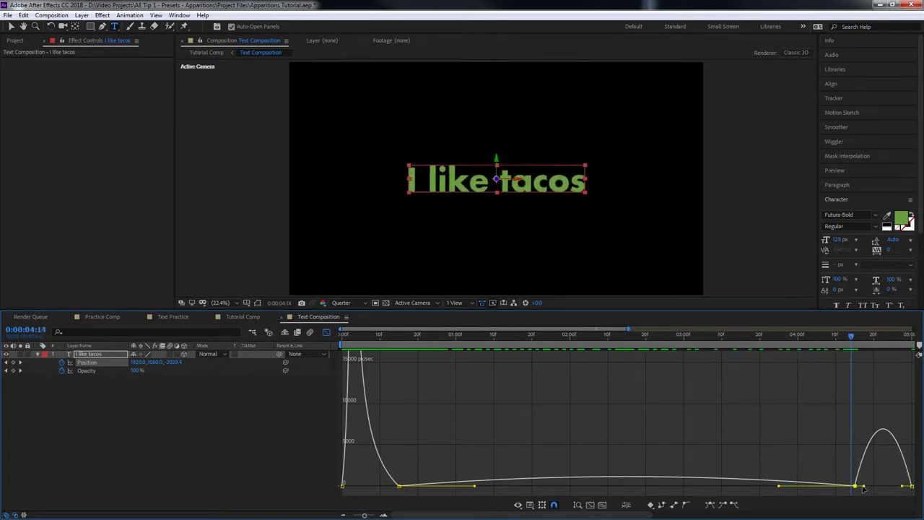
pyautogui.moveTo(866, 488); pyautogui.dragTo(882, 486)
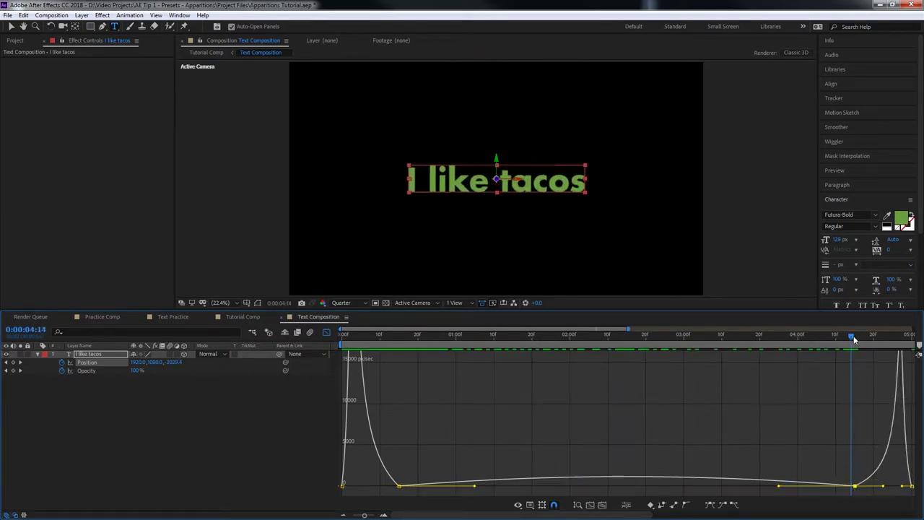
pyautogui.moveTo(854, 339); pyautogui.dragTo(326, 346)
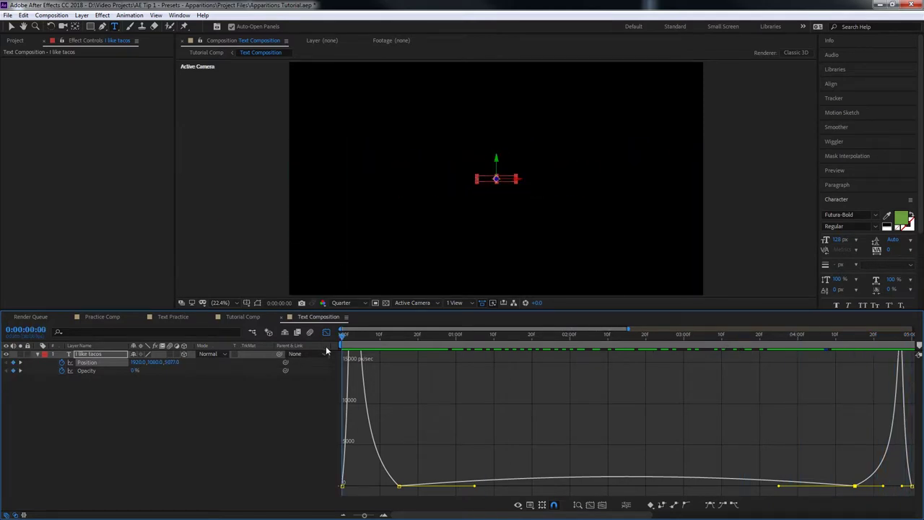
pyautogui.press('space')
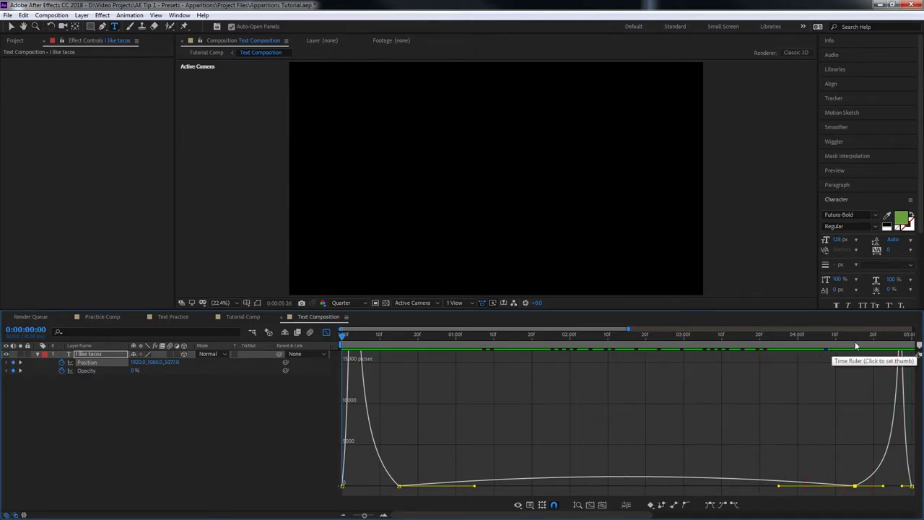
pyautogui.moveTo(856, 347); pyautogui.dragTo(725, 336)
# Return to Tutorial Comp and select the Text Composition layer, showing its Position
pyautogui.click(326, 332)
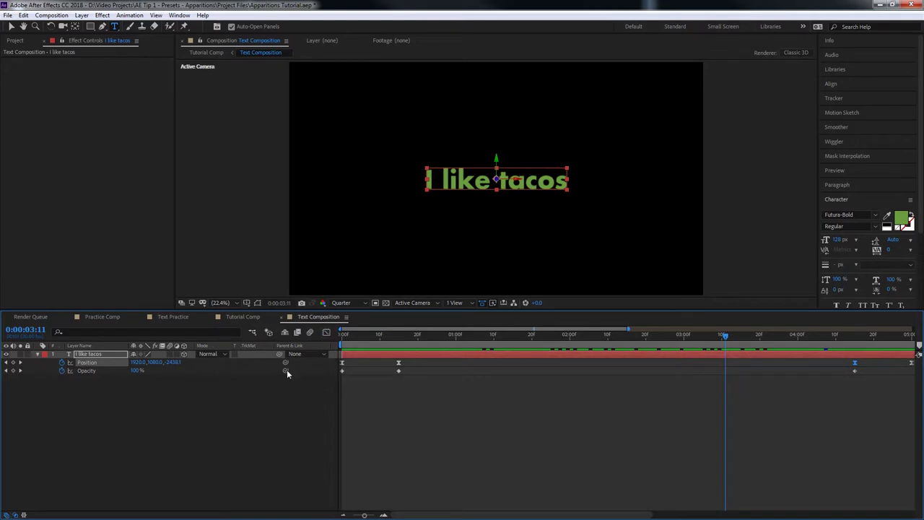
pyautogui.click(206, 53)
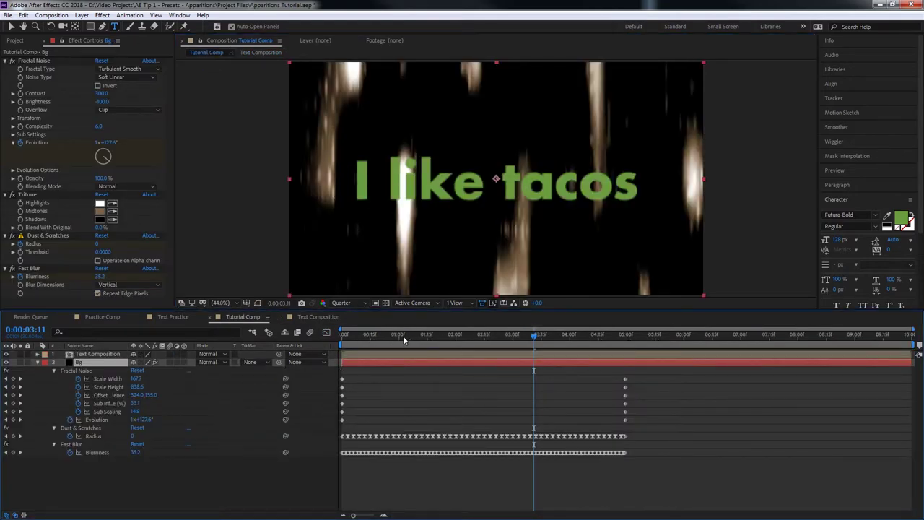
pyautogui.moveTo(404, 339); pyautogui.dragTo(315, 342)
pyautogui.click(111, 355)
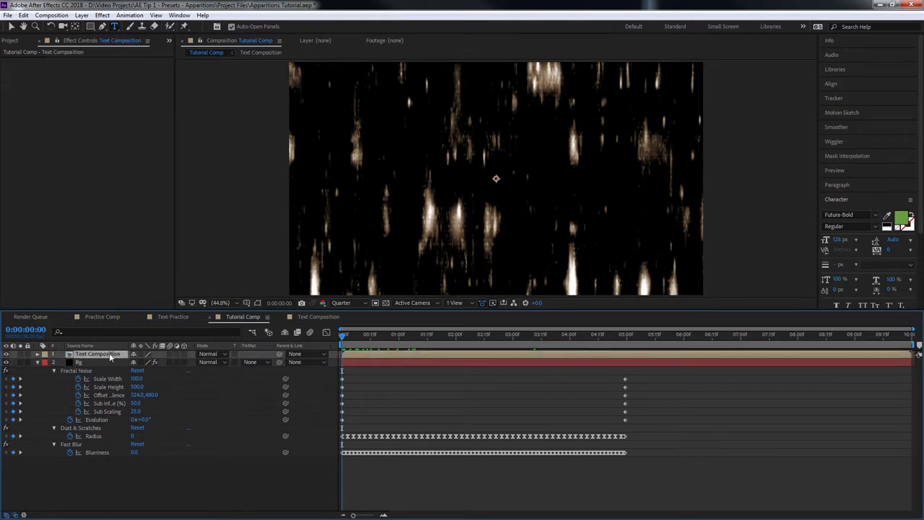
pyautogui.press('p')
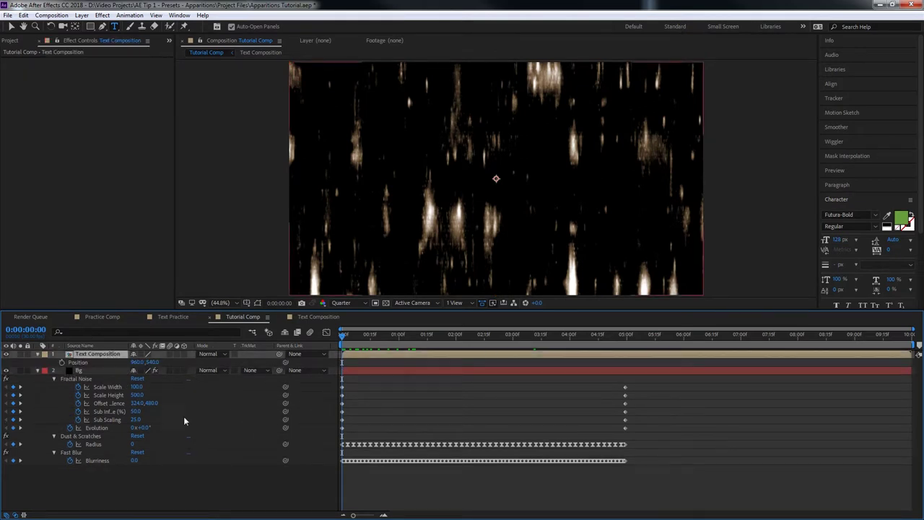
pyautogui.moveTo(350, 335); pyautogui.dragTo(492, 337)
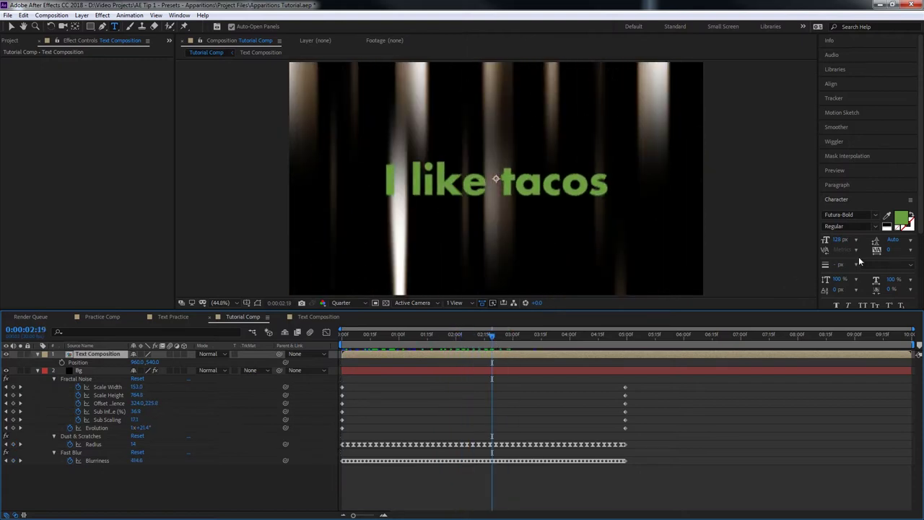
pyautogui.click(837, 202)
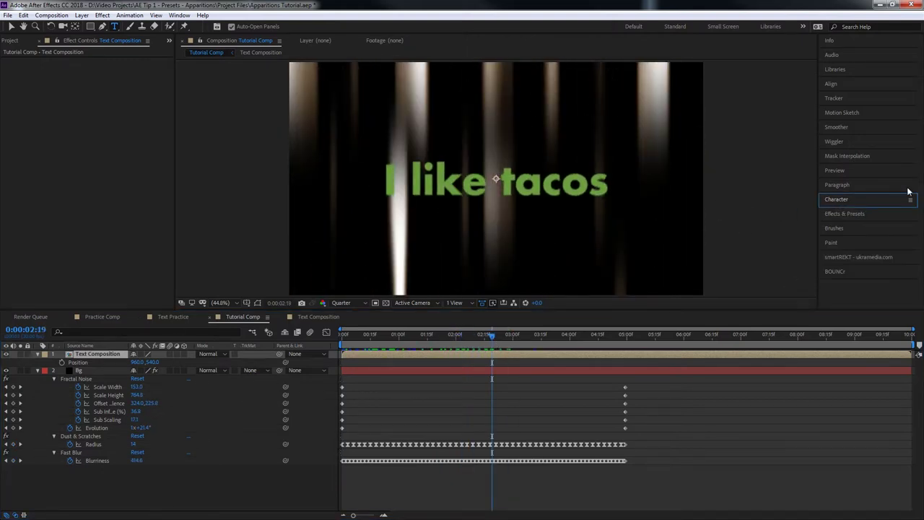
pyautogui.click(846, 204)
pyautogui.click(846, 203)
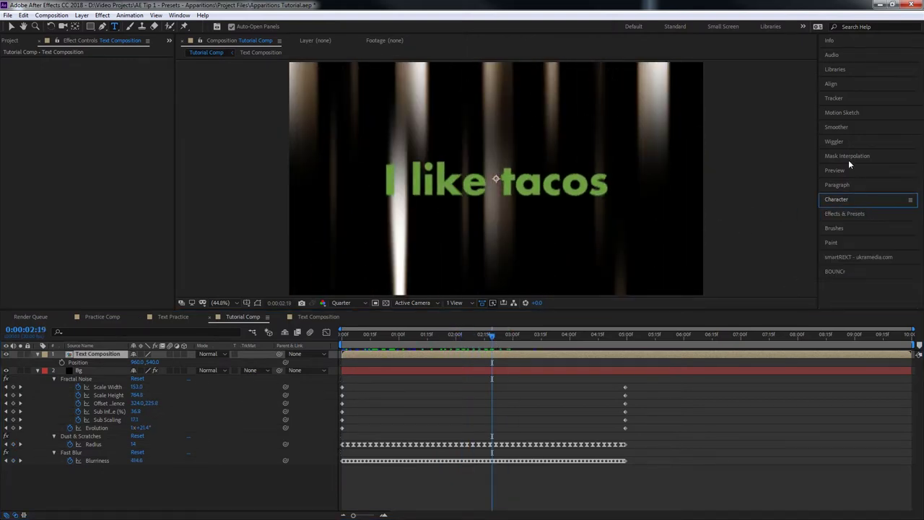
# Apply Point Control and Displacement Map effects to the Text Composition layer
pyautogui.click(851, 215)
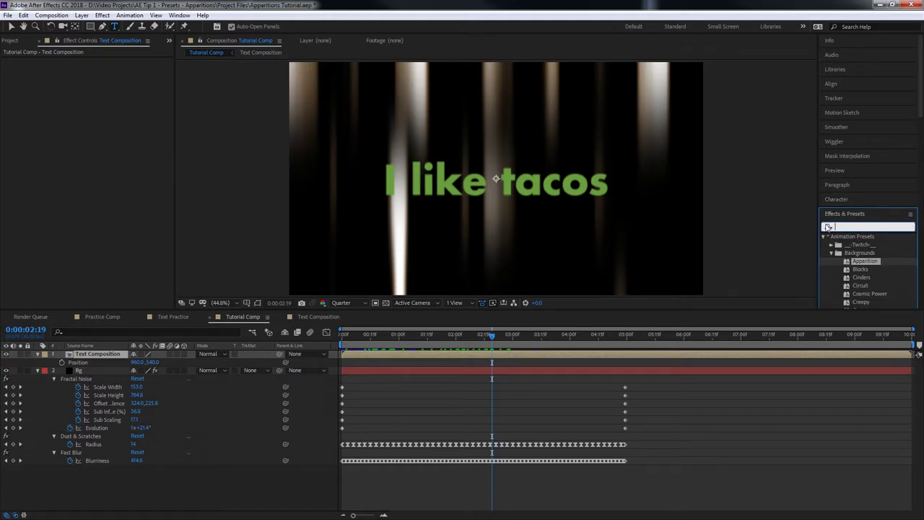
pyautogui.write('point')
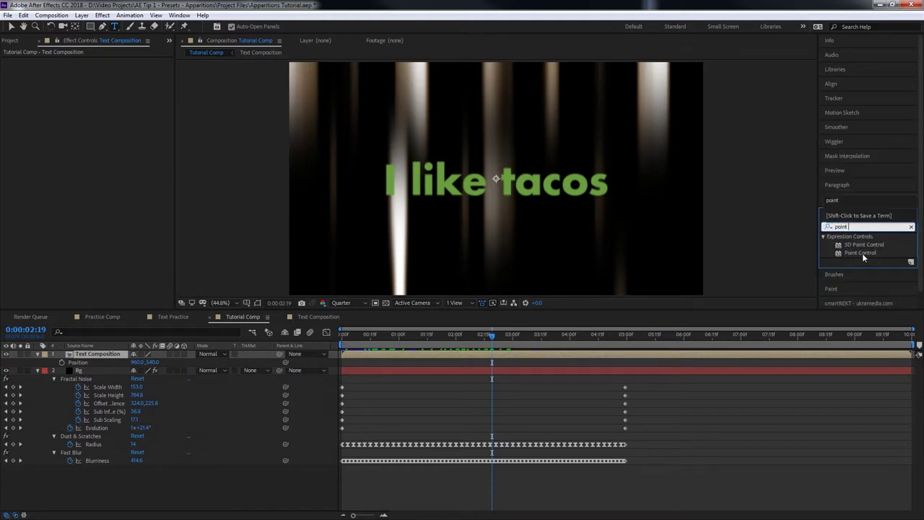
pyautogui.moveTo(861, 253); pyautogui.dragTo(100, 182)
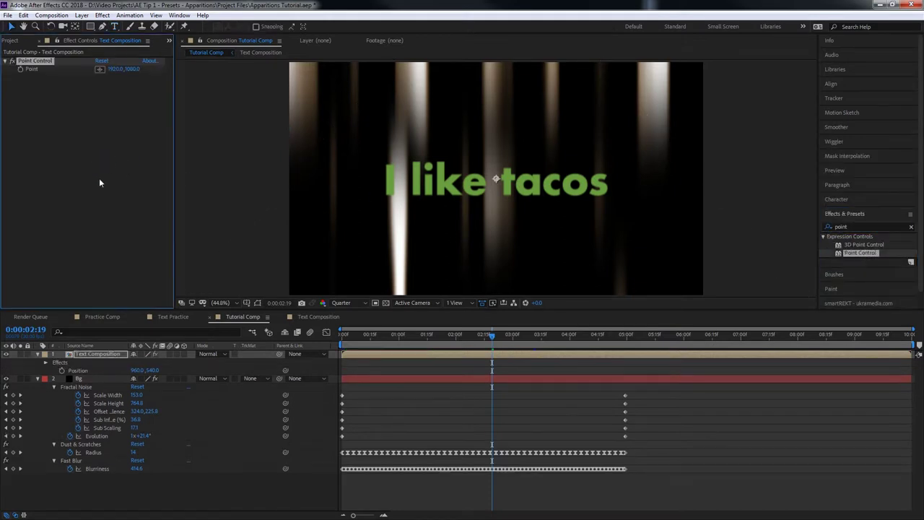
pyautogui.click(102, 357)
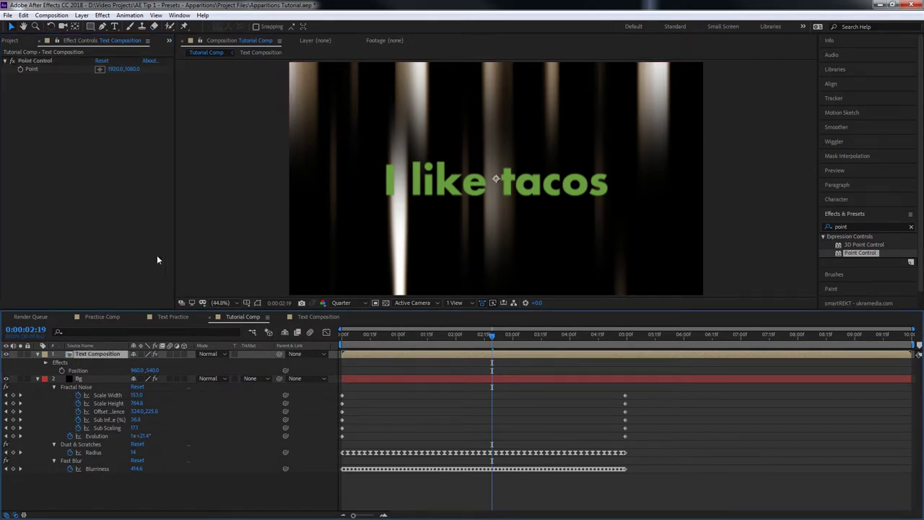
pyautogui.click(862, 226)
pyautogui.write('d')
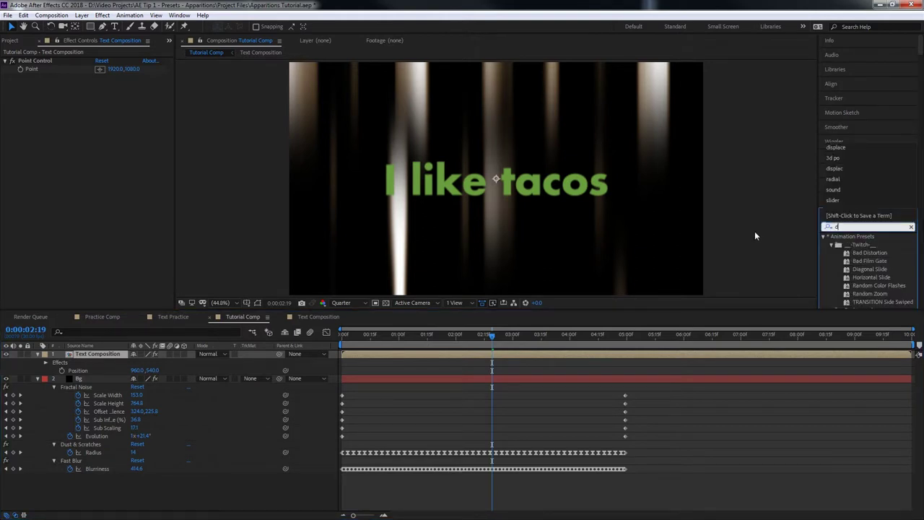
pyautogui.write('isplace')
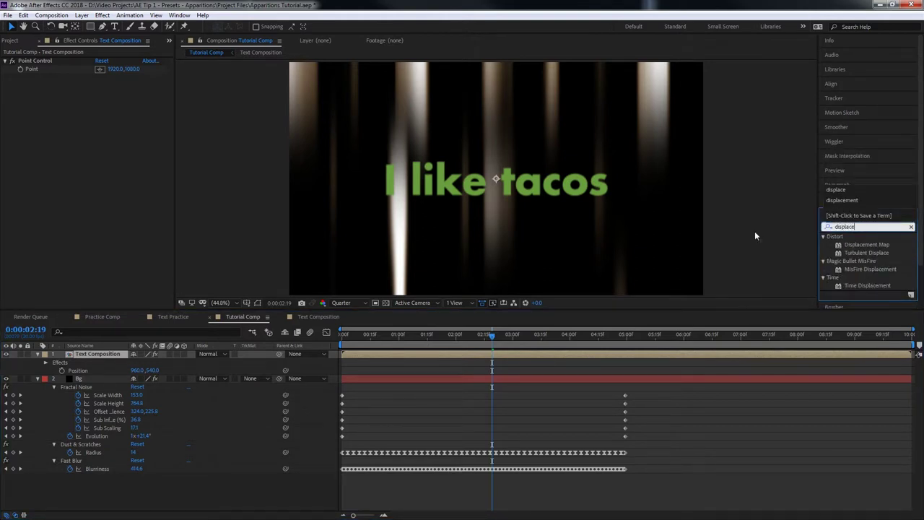
pyautogui.moveTo(866, 245); pyautogui.dragTo(89, 150)
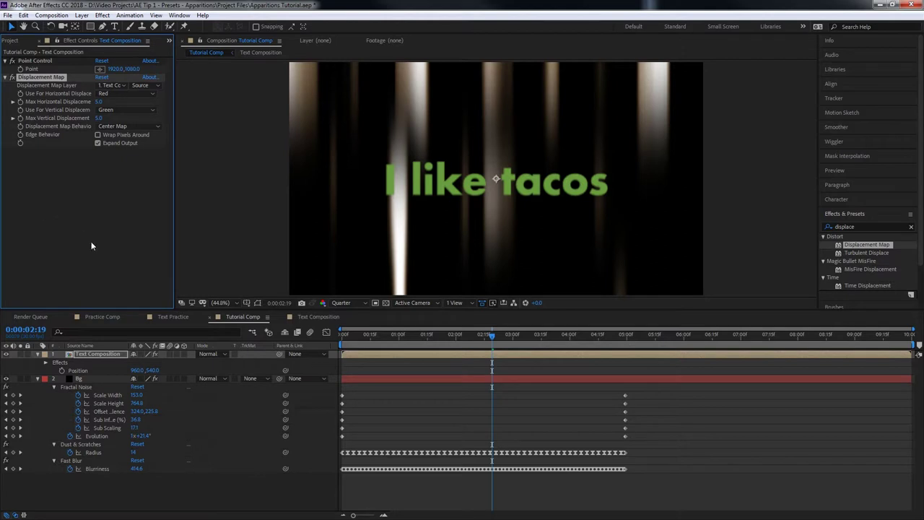
pyautogui.click(87, 381)
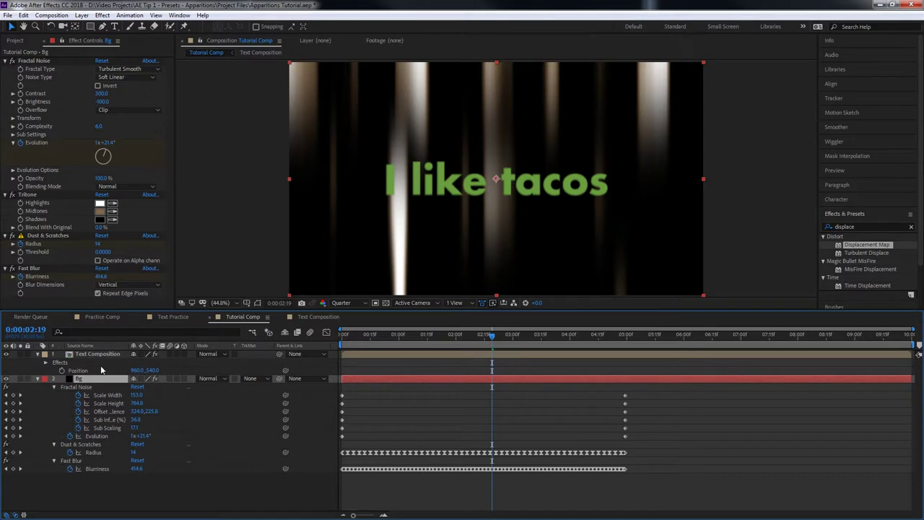
# Create a new black solid named 'Displacement Map' above the Bg layer
pyautogui.hotkey('ctrl', 'd')
pyautogui.hotkey('ctrl', 'z')
pyautogui.hotkey('ctrl', 'shift', 'y')
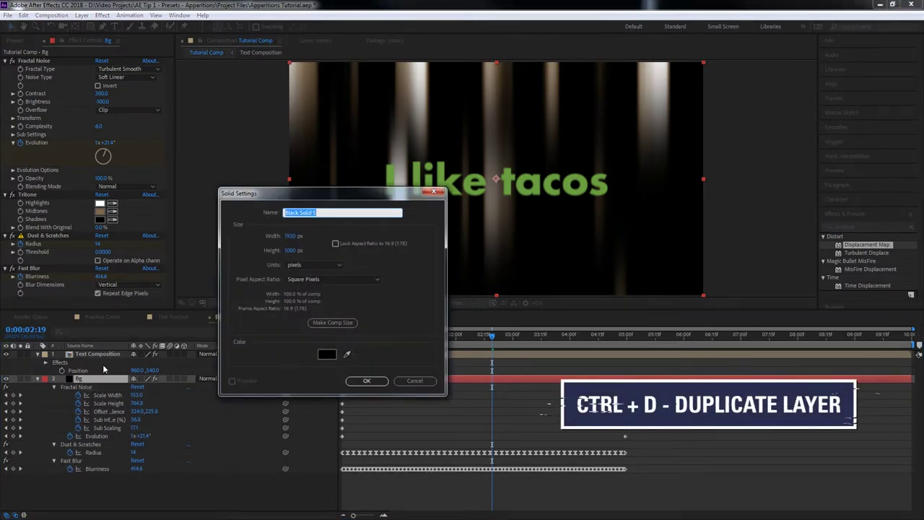
pyautogui.write('D')
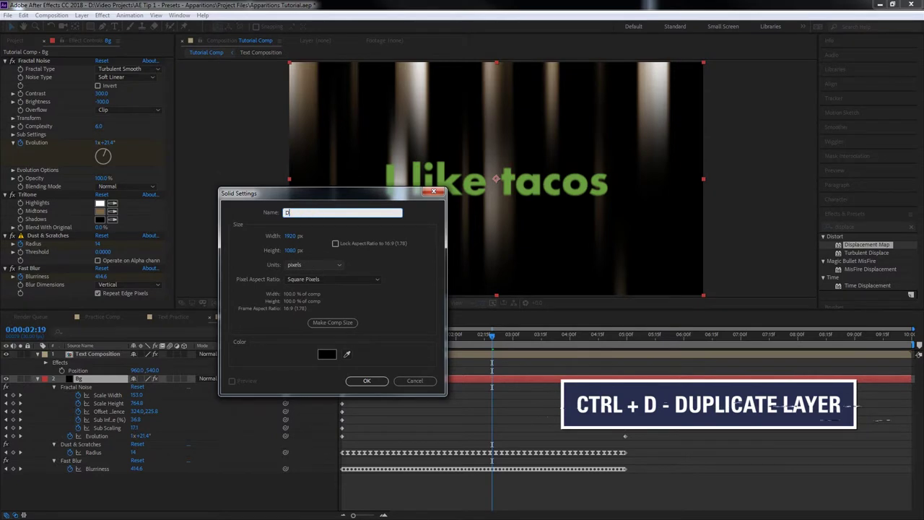
pyautogui.write('isplacement Map')
pyautogui.press('Return')
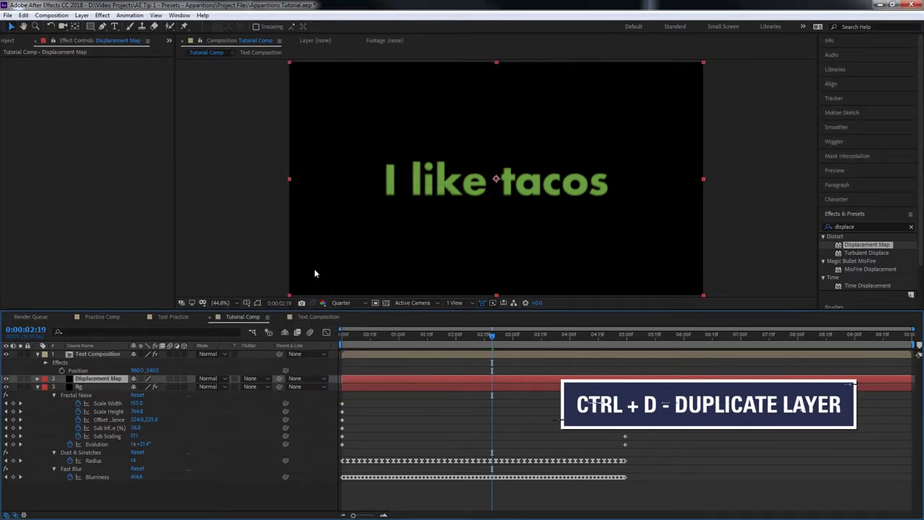
pyautogui.click(910, 227)
# Apply the Backgrounds > Apparition preset to the Displacement Map layer and hide the text layer
pyautogui.click(823, 236)
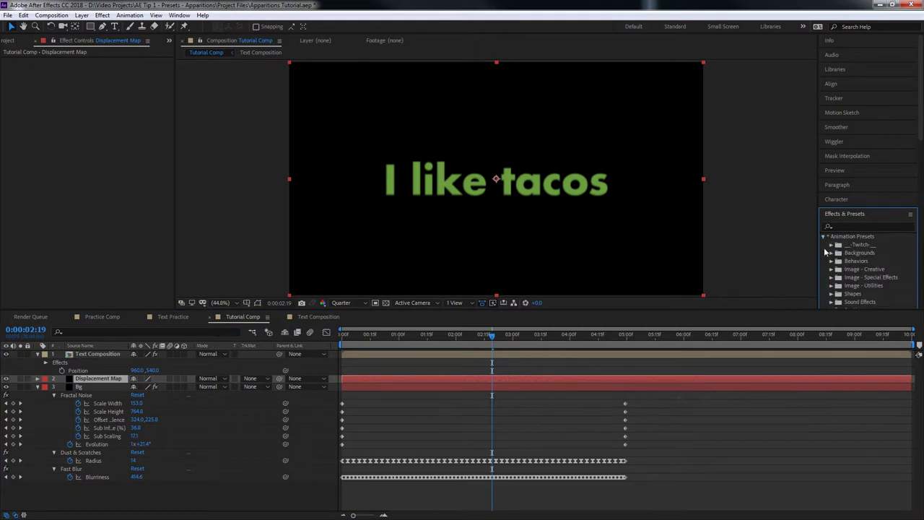
pyautogui.click(831, 253)
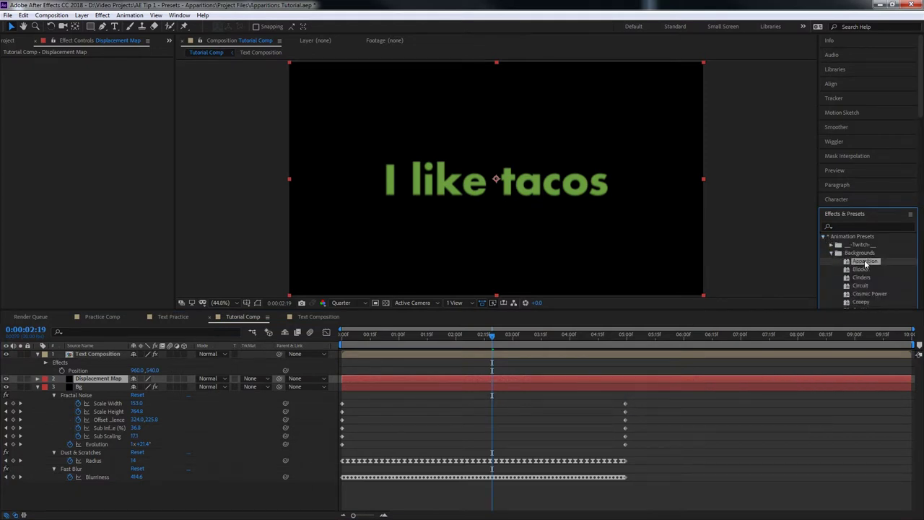
pyautogui.moveTo(865, 261)
pyautogui.mouseDown()
pyautogui.moveTo(837, 239)
pyautogui.moveTo(296, 324)
pyautogui.moveTo(107, 379)
pyautogui.mouseUp()
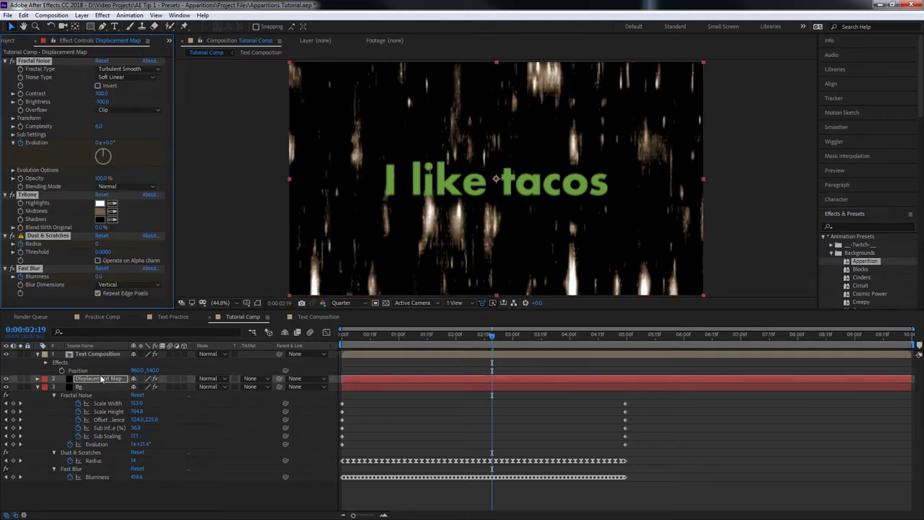
pyautogui.click(92, 380)
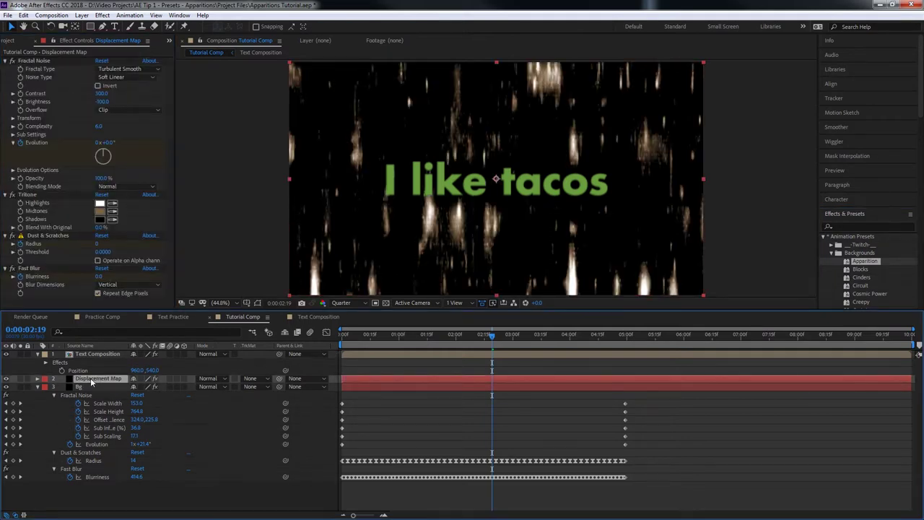
pyautogui.click(21, 378)
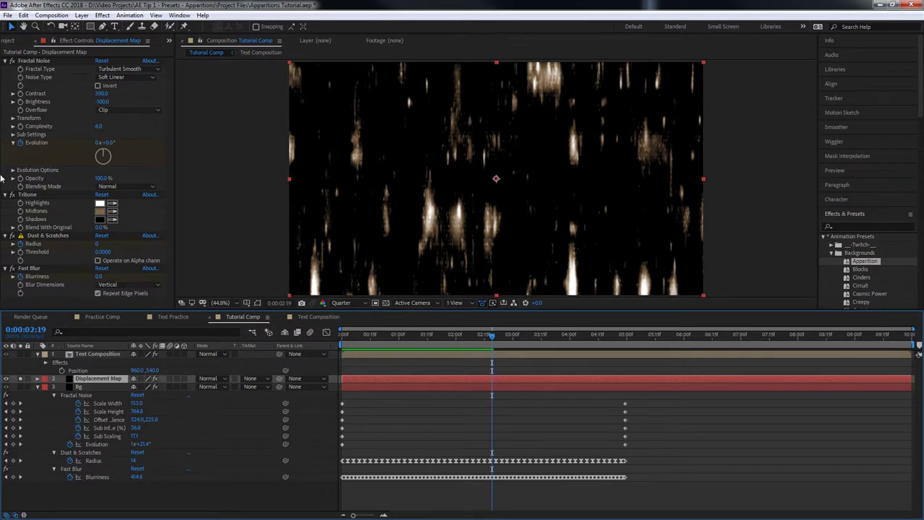
pyautogui.click(141, 70)
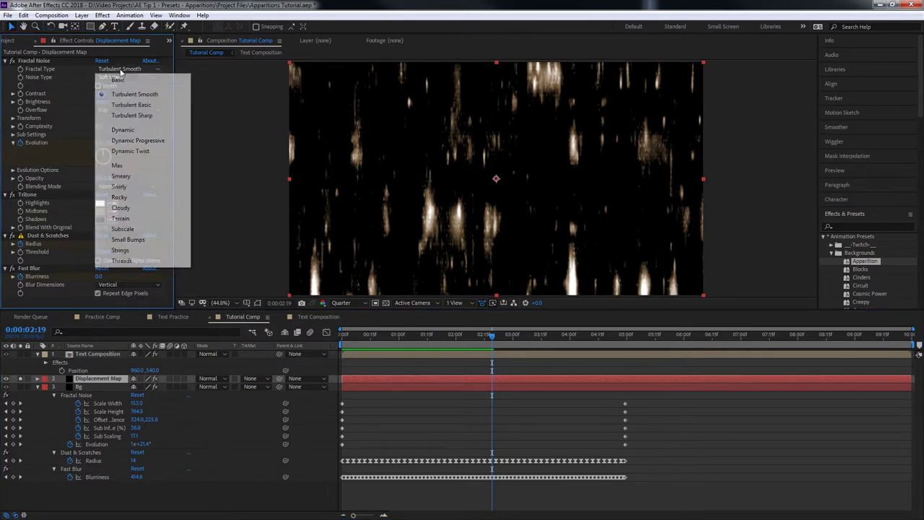
# Set the Fractal Noise type to Block and Complexity to 2.0
pyautogui.click(126, 76)
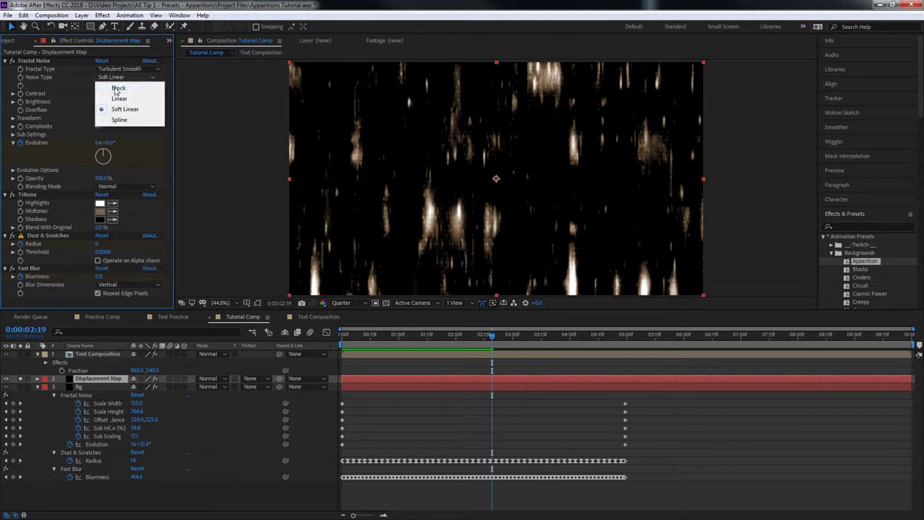
pyautogui.click(117, 85)
pyautogui.moveTo(396, 334); pyautogui.dragTo(342, 335)
pyautogui.click(98, 127)
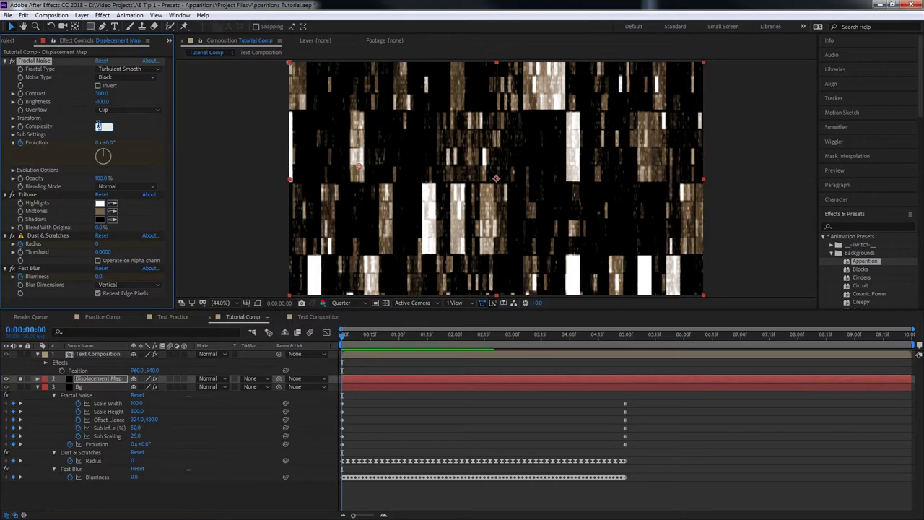
pyautogui.press('Return')
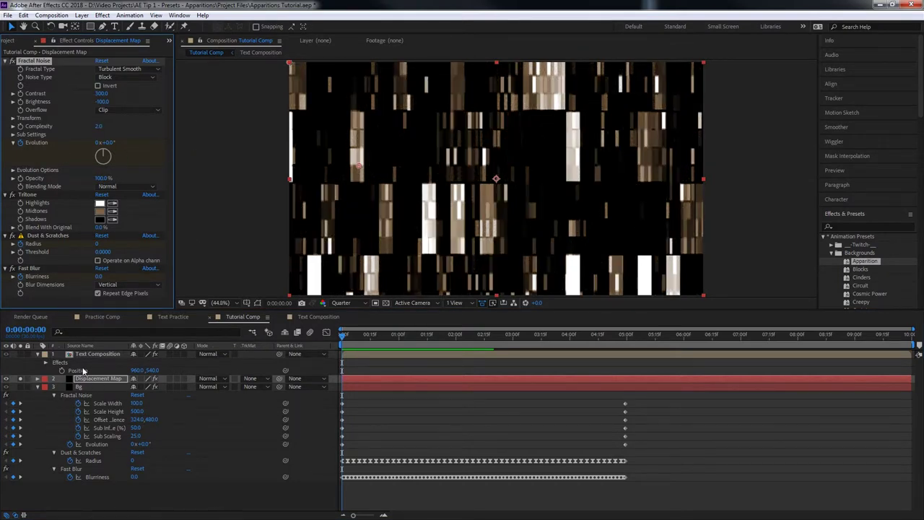
# Shift all the Displacement Map layer's keyframes so they start at 0:00
pyautogui.moveTo(84, 370); pyautogui.dragTo(85, 375)
pyautogui.click(36, 477)
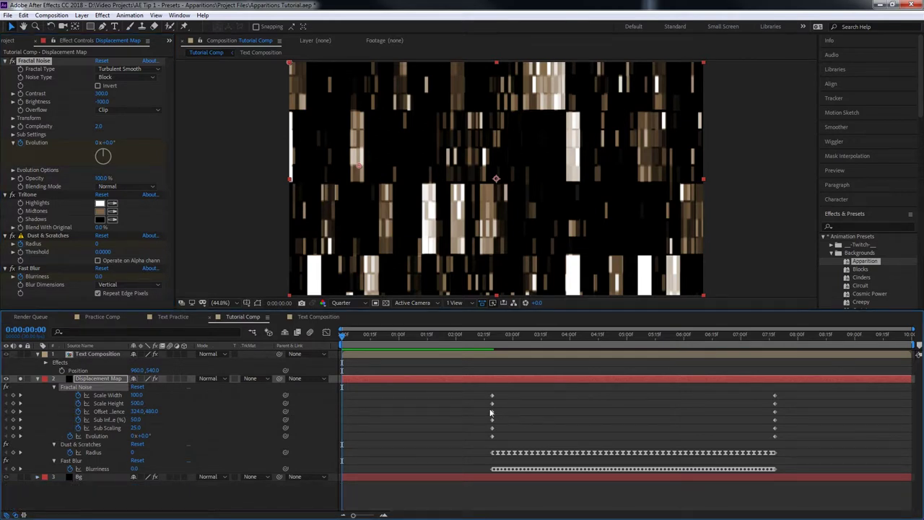
pyautogui.moveTo(468, 391); pyautogui.dragTo(807, 473)
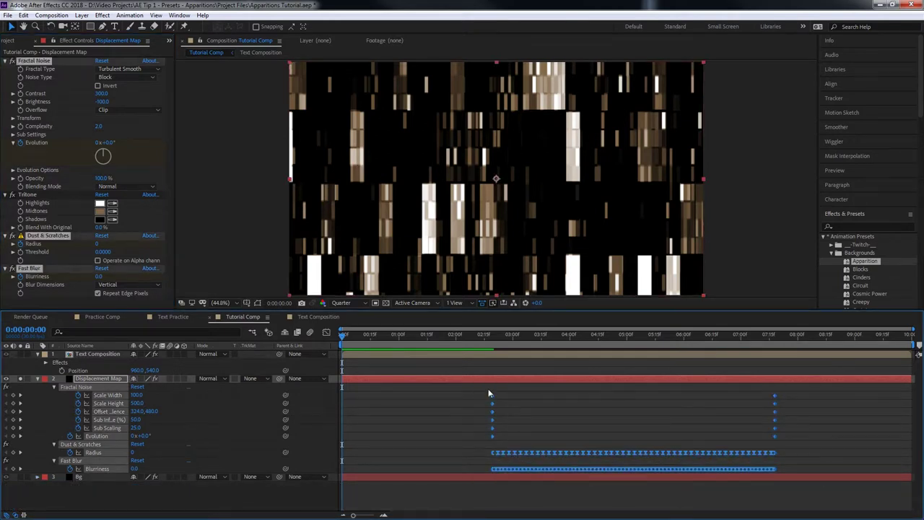
pyautogui.moveTo(492, 398); pyautogui.dragTo(342, 397)
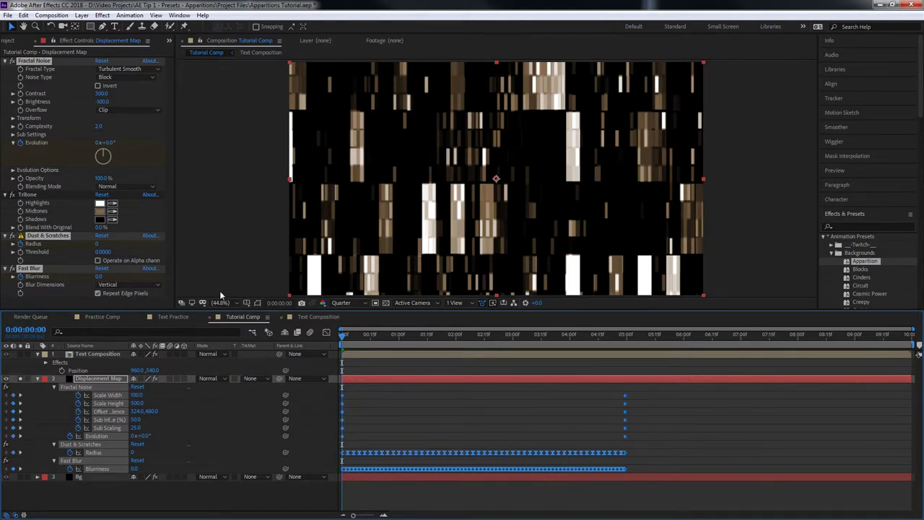
pyautogui.click(12, 171)
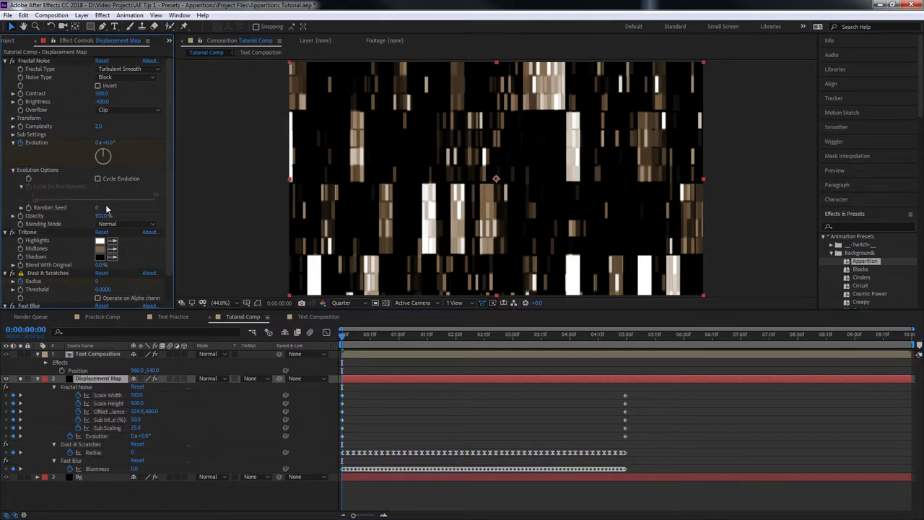
# Change the Displacement Map noise's Random Seed to 320 for a fine speckled look
pyautogui.click(93, 477)
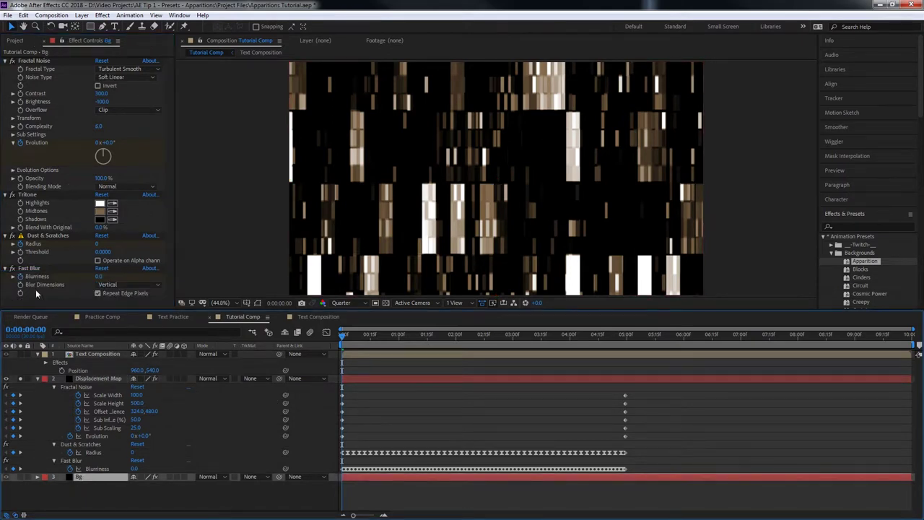
pyautogui.click(109, 377)
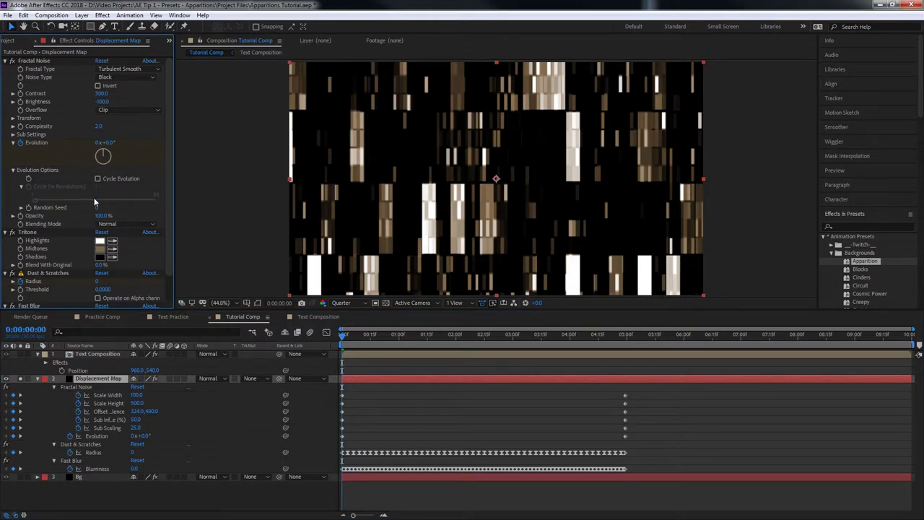
pyautogui.moveTo(96, 209); pyautogui.dragTo(65, 209)
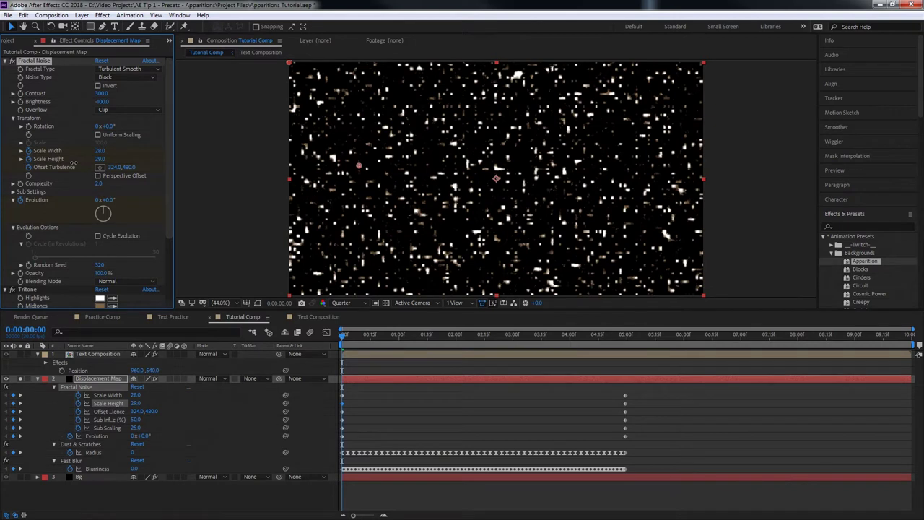
# Lower Scale Height at the end keyframe, set Offset Turbulence to -83.0, 2271.0, and preview
pyautogui.moveTo(355, 349); pyautogui.dragTo(625, 351)
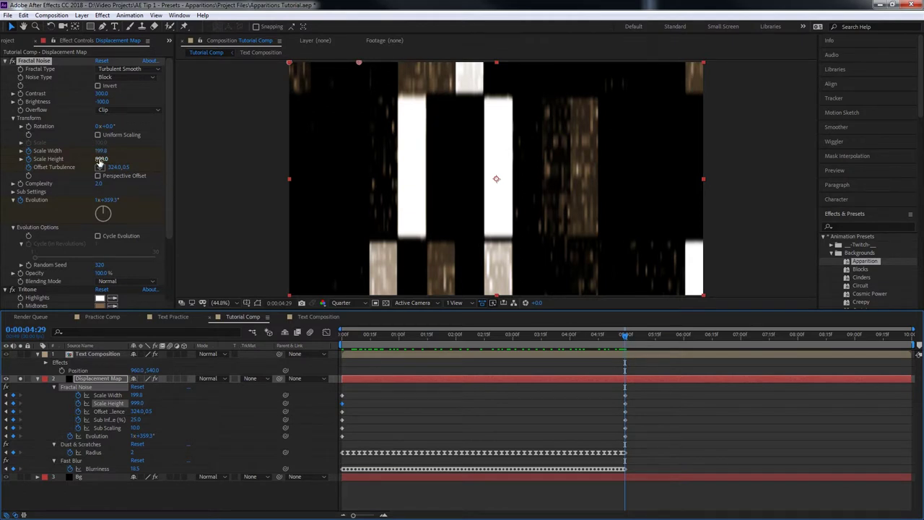
pyautogui.moveTo(101, 158); pyautogui.dragTo(9, 171)
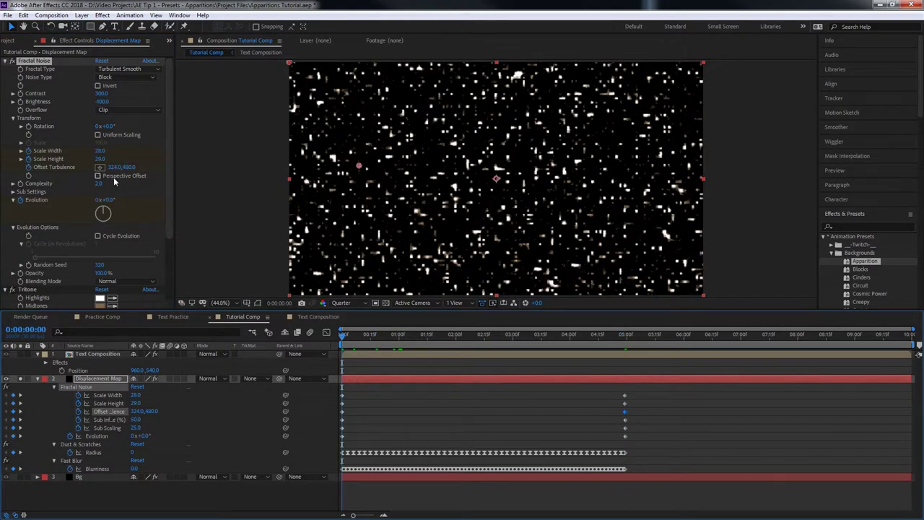
pyautogui.moveTo(113, 167); pyautogui.dragTo(113, 176)
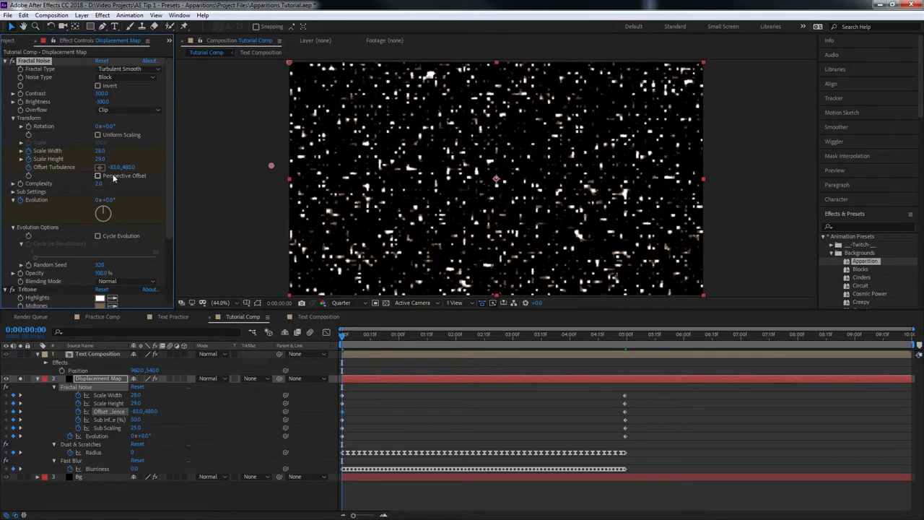
pyautogui.moveTo(127, 168); pyautogui.dragTo(177, 181)
pyautogui.press('space')
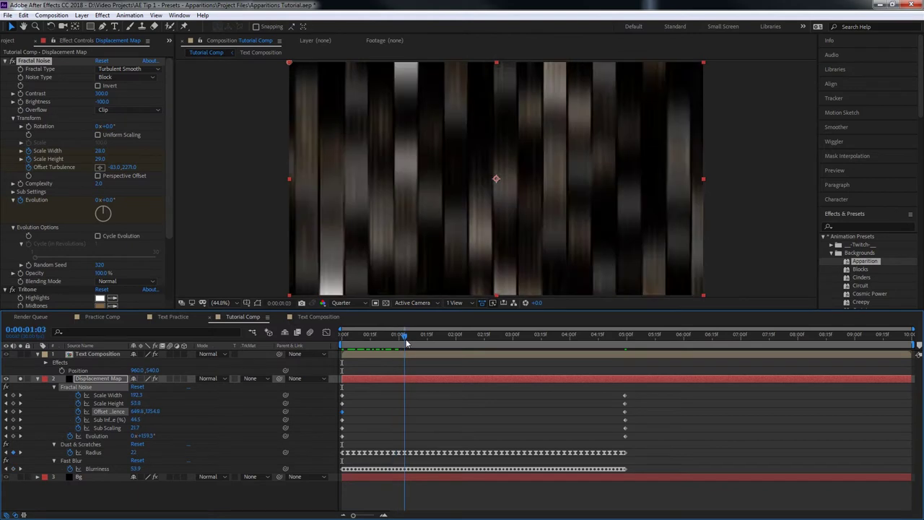
pyautogui.press('space')
pyautogui.press('space')
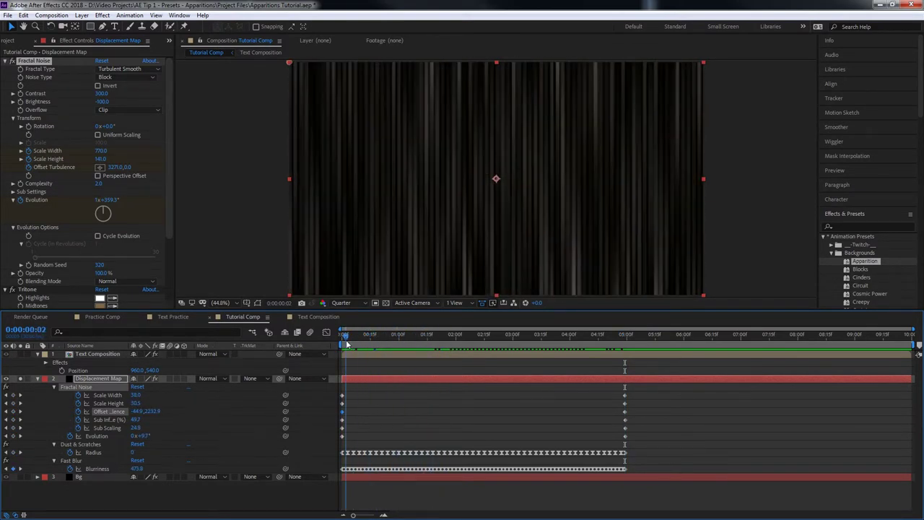
pyautogui.click(37, 379)
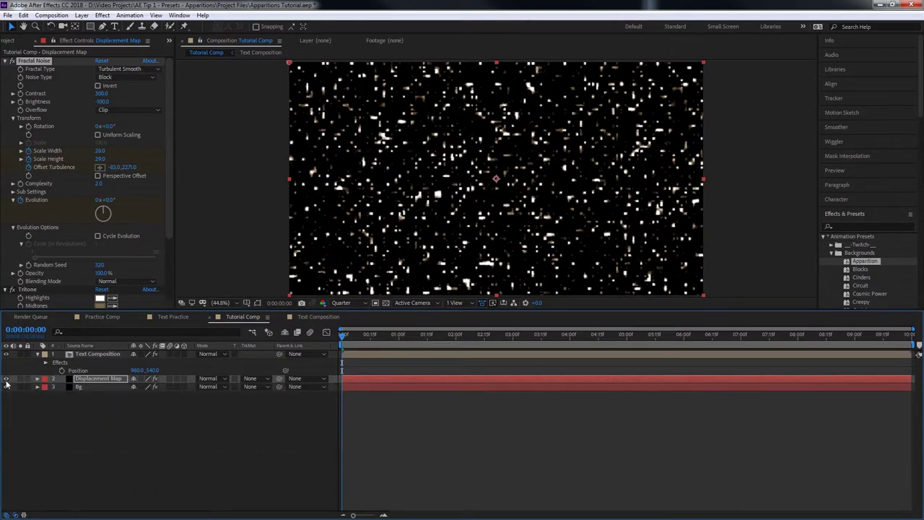
# Hide the Displacement Map layer to check the text at a later frame, then reselect it
pyautogui.click(6, 379)
pyautogui.moveTo(365, 337)
pyautogui.mouseDown()
pyautogui.moveTo(590, 353)
pyautogui.moveTo(516, 355)
pyautogui.mouseUp()
pyautogui.click(113, 355)
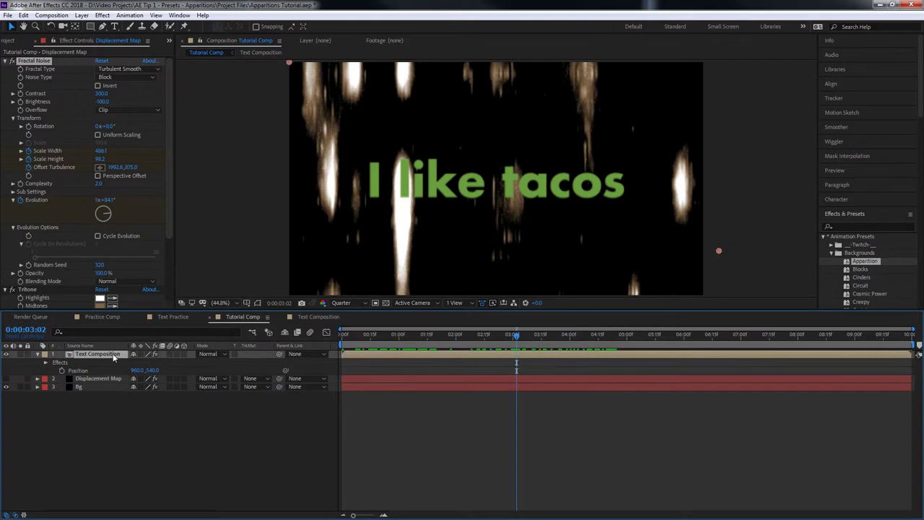
pyautogui.click(93, 379)
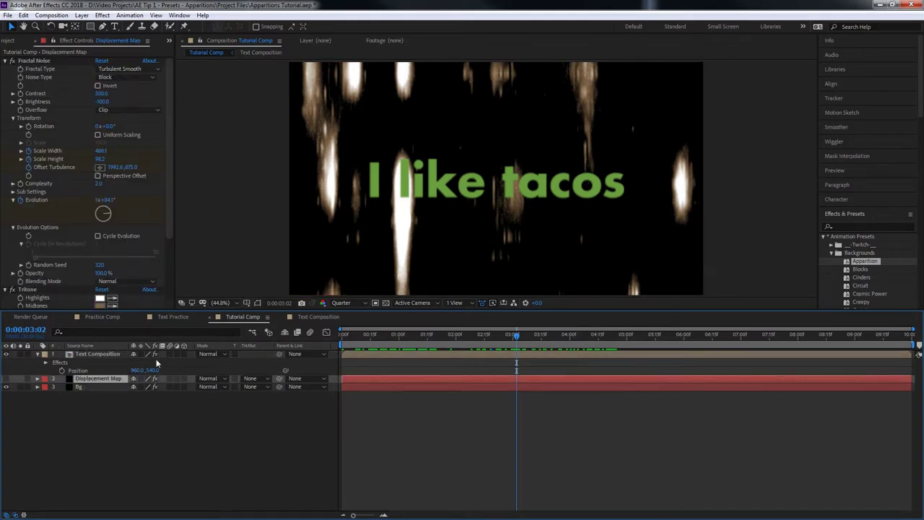
pyautogui.click(4, 61)
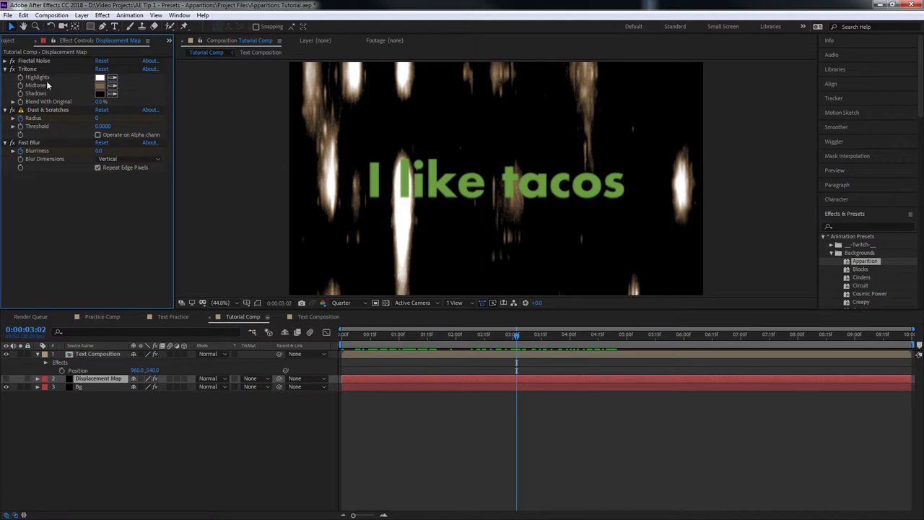
# Delete the Tritone effect from the Displacement Map layer, rewind to 0:00, and hide it
pyautogui.click(29, 69)
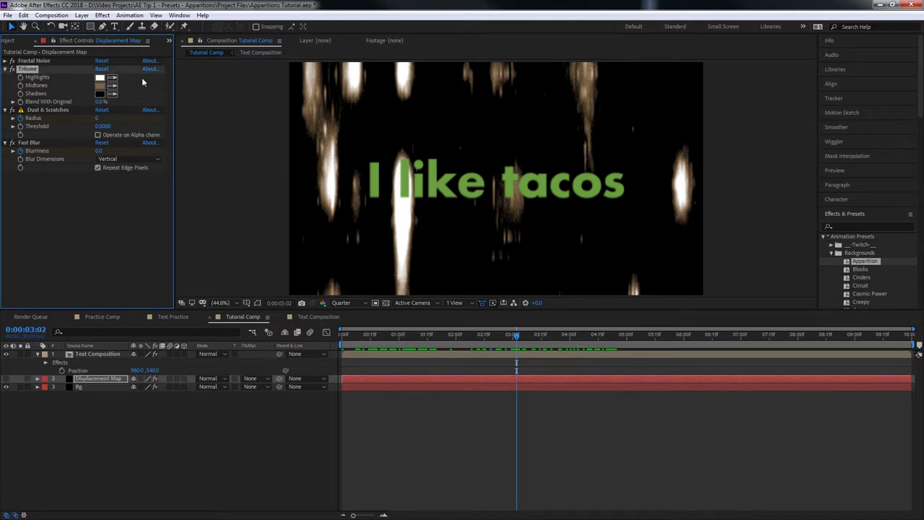
pyautogui.click(9, 381)
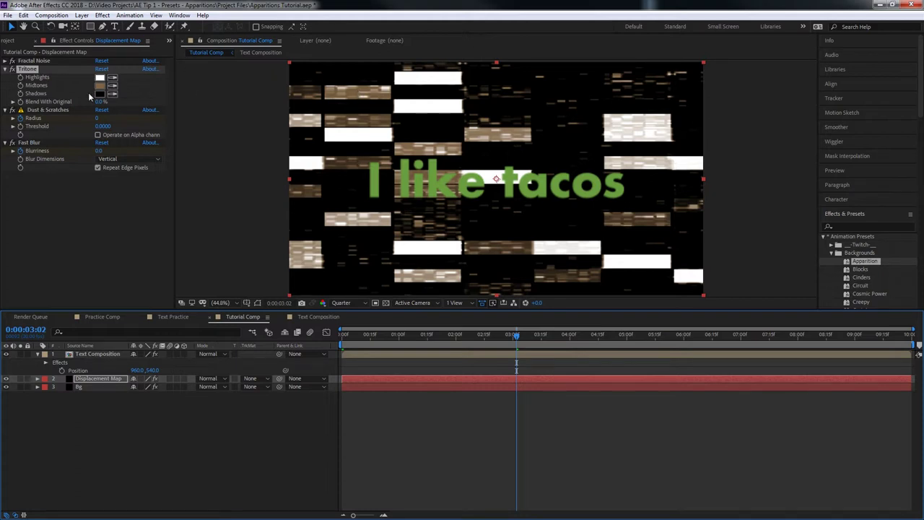
pyautogui.click(32, 75)
pyautogui.press('Delete')
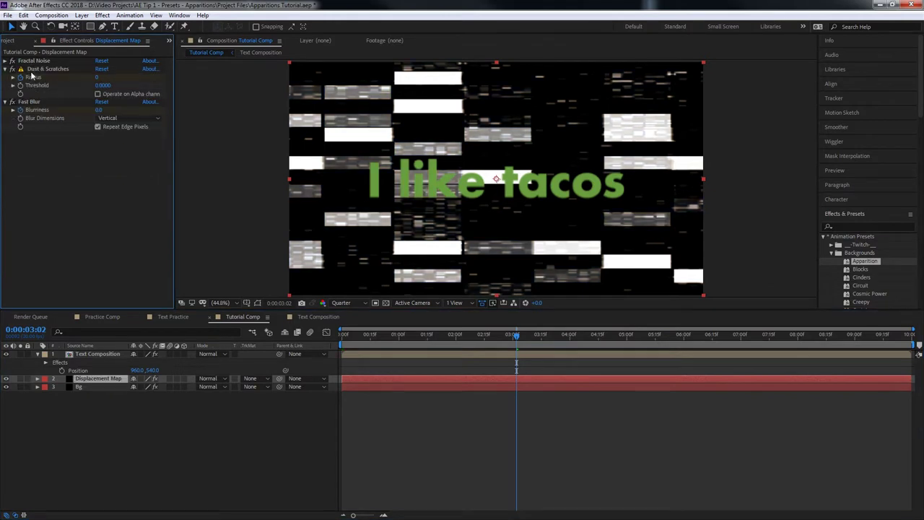
pyautogui.moveTo(472, 332); pyautogui.dragTo(10, 384)
pyautogui.click(6, 379)
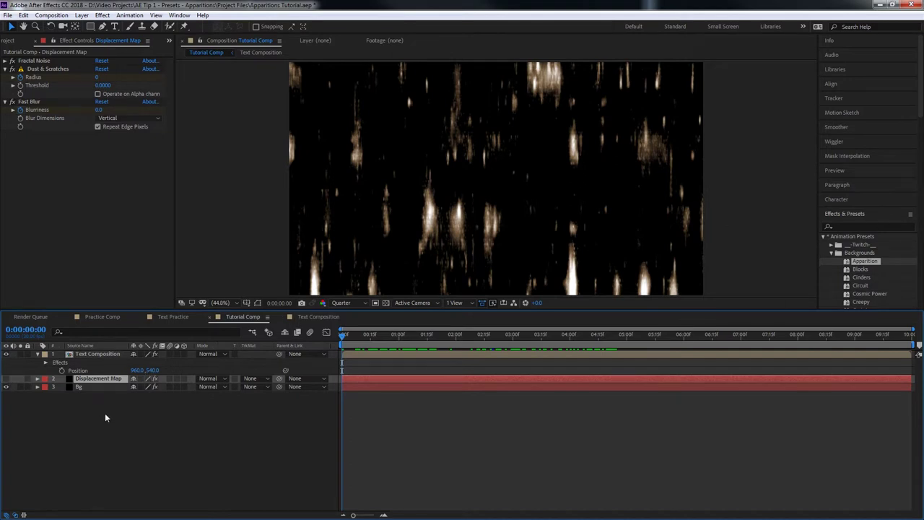
# Set the text's Displacement Map Layer to '2. Displacement Map' using Effects & Masks
pyautogui.click(101, 354)
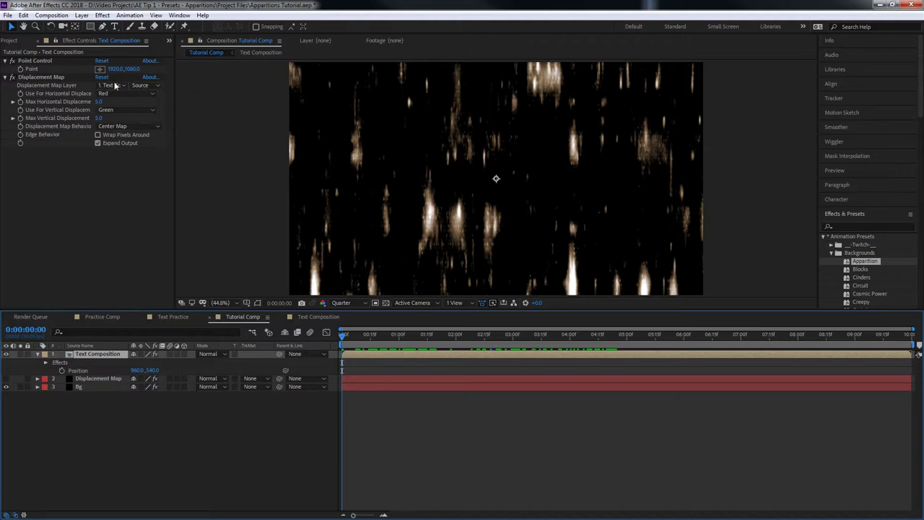
pyautogui.click(854, 226)
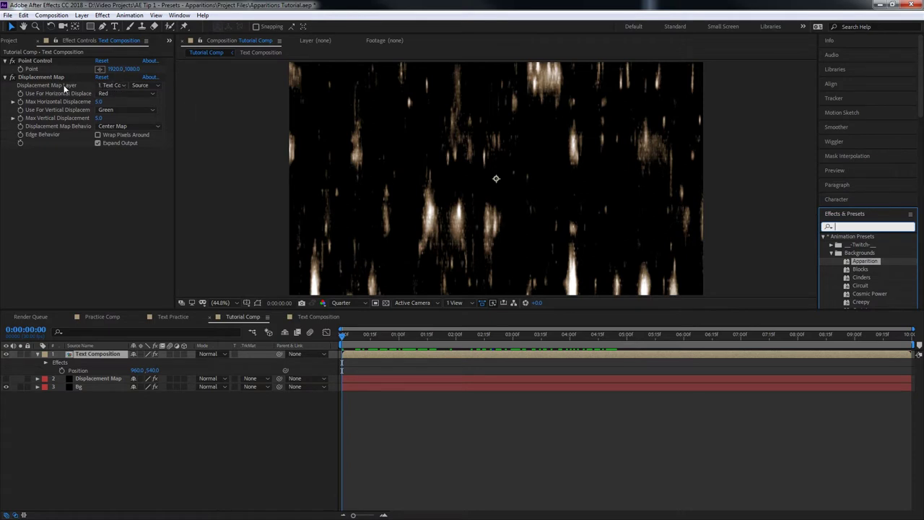
pyautogui.click(122, 85)
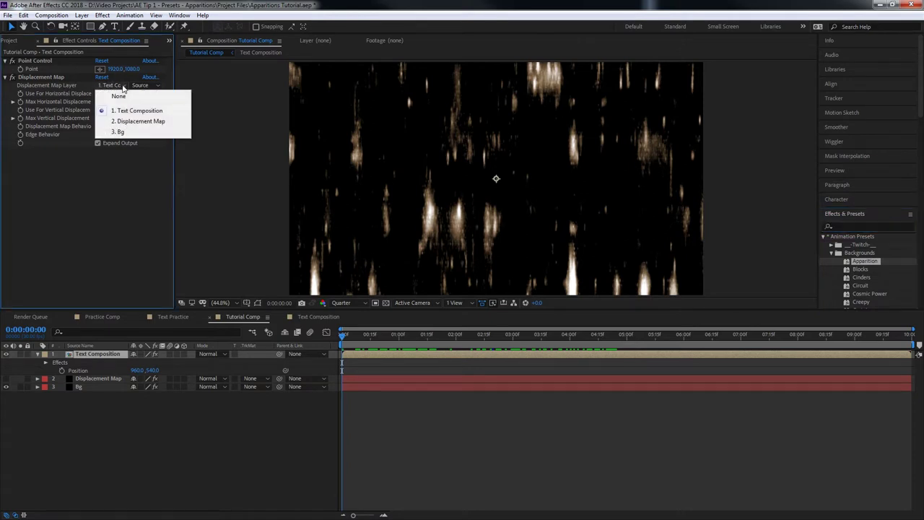
pyautogui.click(126, 121)
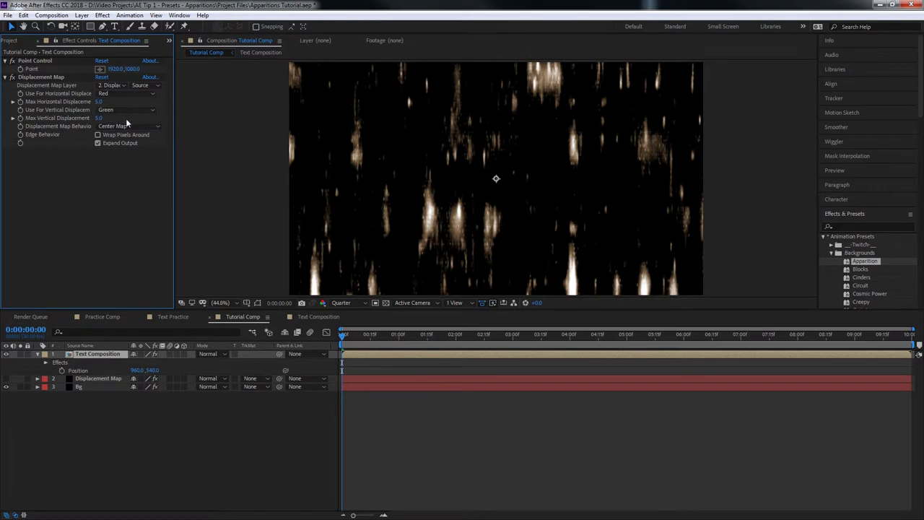
pyautogui.click(142, 86)
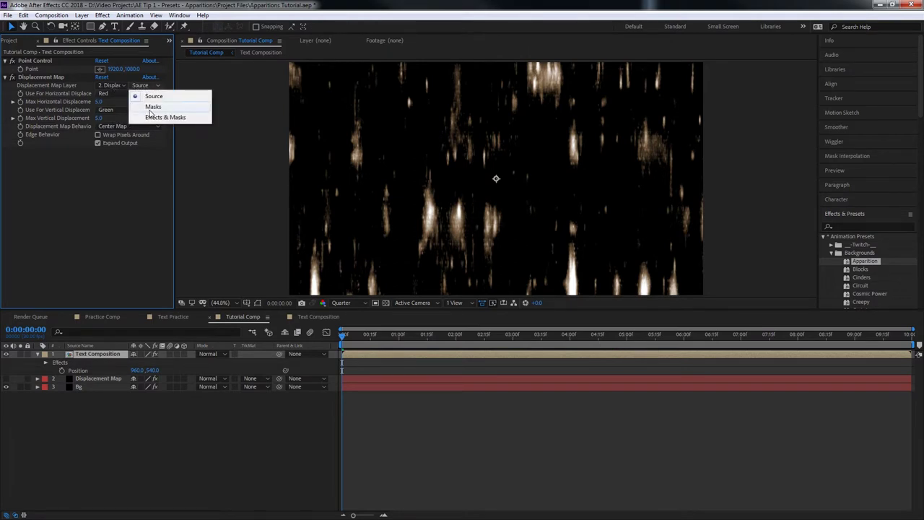
pyautogui.click(159, 117)
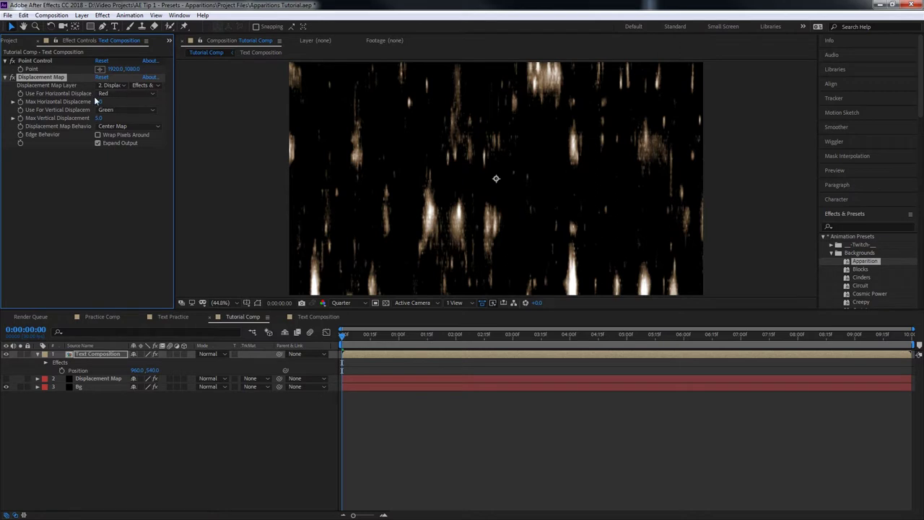
pyautogui.moveTo(393, 334); pyautogui.dragTo(482, 340)
# Try Max Horizontal Displacement values up to about 430 while checking different frames
pyautogui.moveTo(104, 101); pyautogui.dragTo(29, 124)
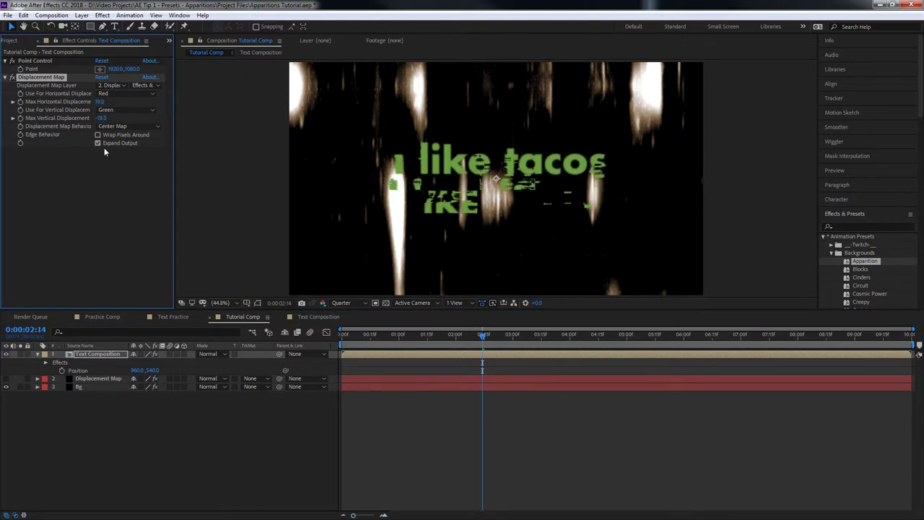
pyautogui.moveTo(482, 339); pyautogui.dragTo(461, 333)
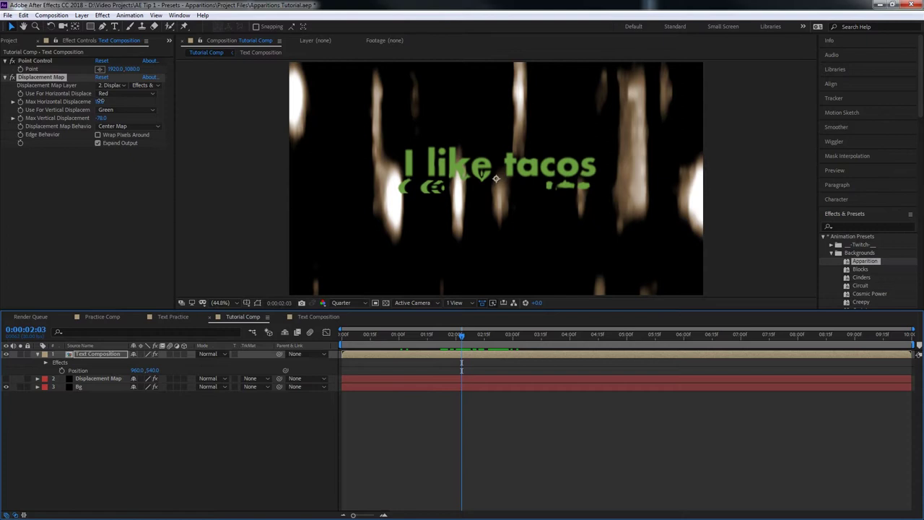
pyautogui.moveTo(101, 101); pyautogui.dragTo(335, 123)
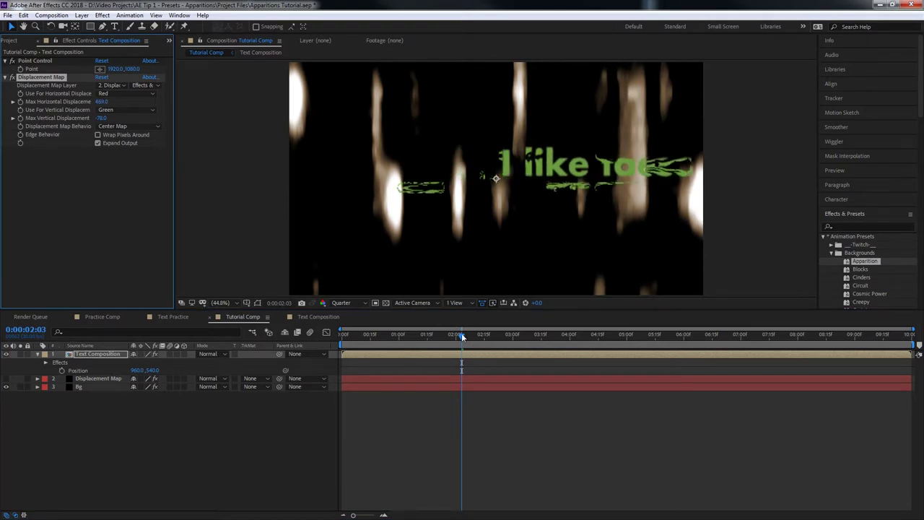
pyautogui.moveTo(461, 334); pyautogui.dragTo(392, 350)
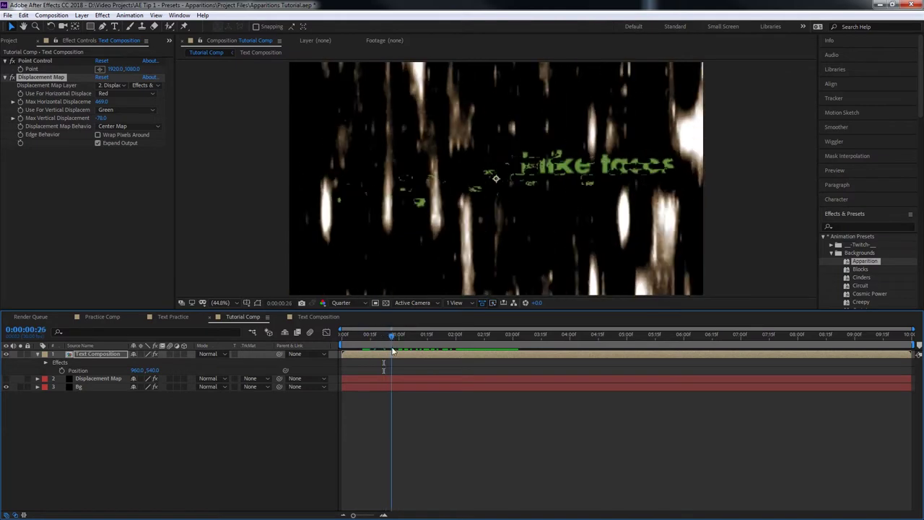
# Reset Max Horizontal and Vertical Displacement to 0, then raise Horizontal to 42
pyautogui.click(105, 102)
pyautogui.write('0')
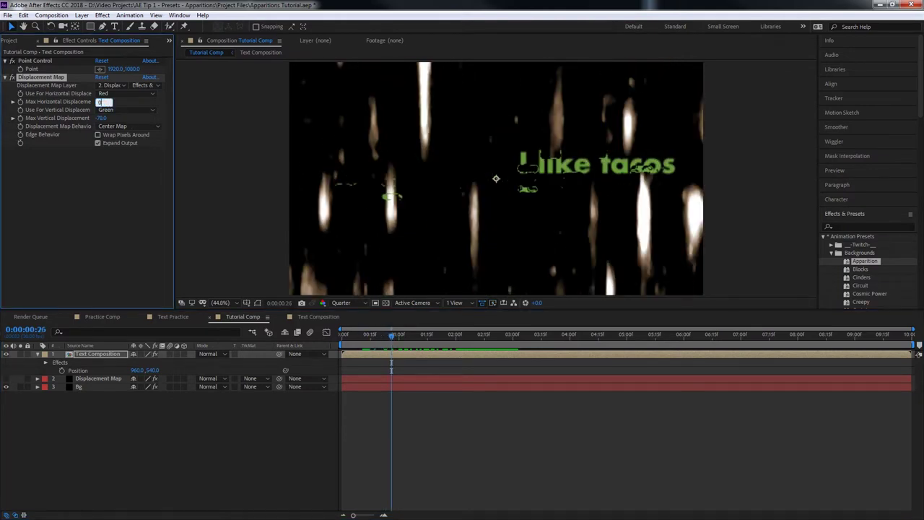
pyautogui.press('Tab')
pyautogui.write('0')
pyautogui.press('Return')
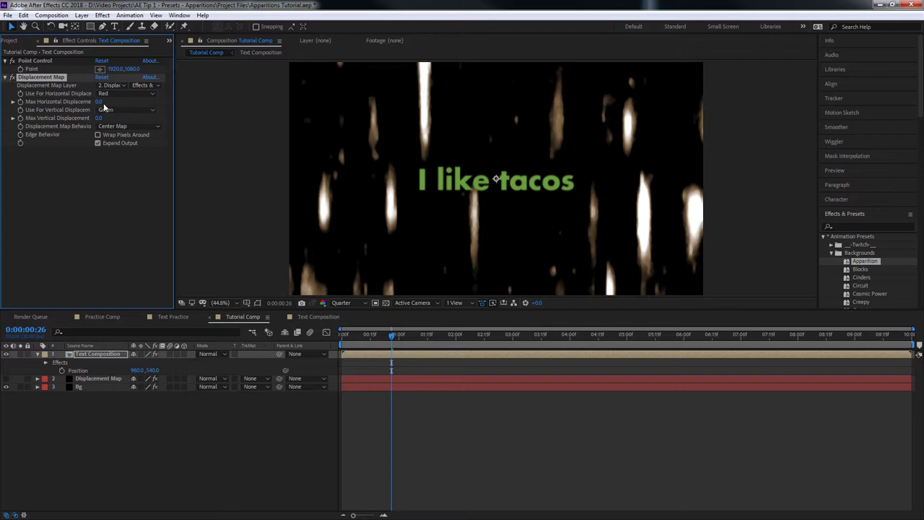
pyautogui.moveTo(101, 102); pyautogui.dragTo(161, 88)
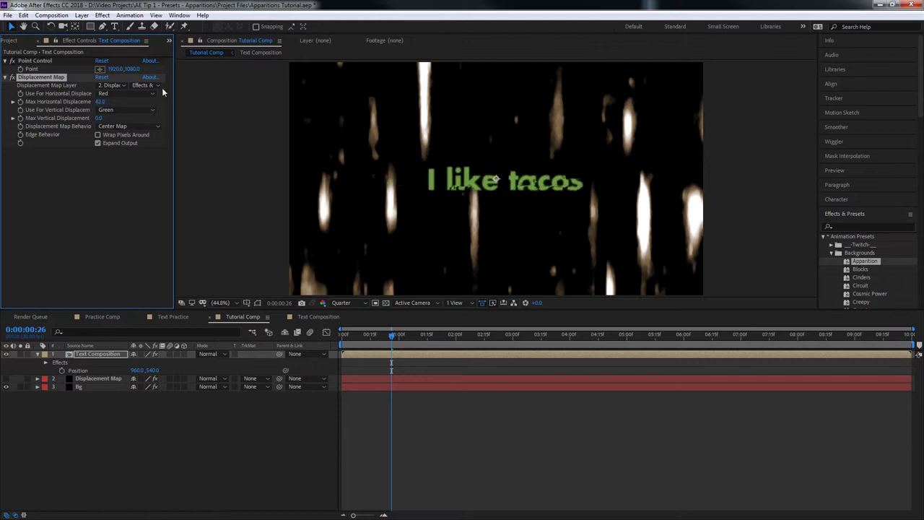
# Set the Point Control point to 960, 540 and reveal the Text Composition layer's Position
pyautogui.click(115, 69)
pyautogui.write('960')
pyautogui.press('Tab')
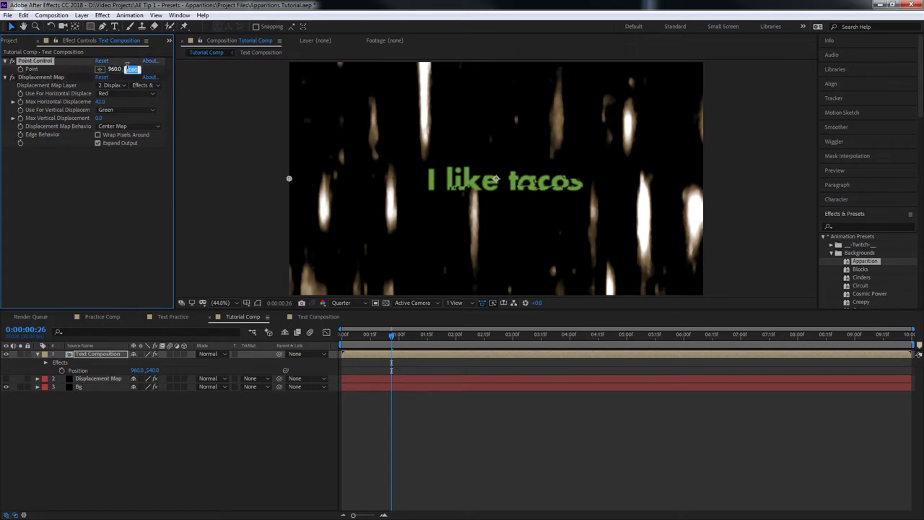
pyautogui.write('540')
pyautogui.press('Return')
pyautogui.click(96, 356)
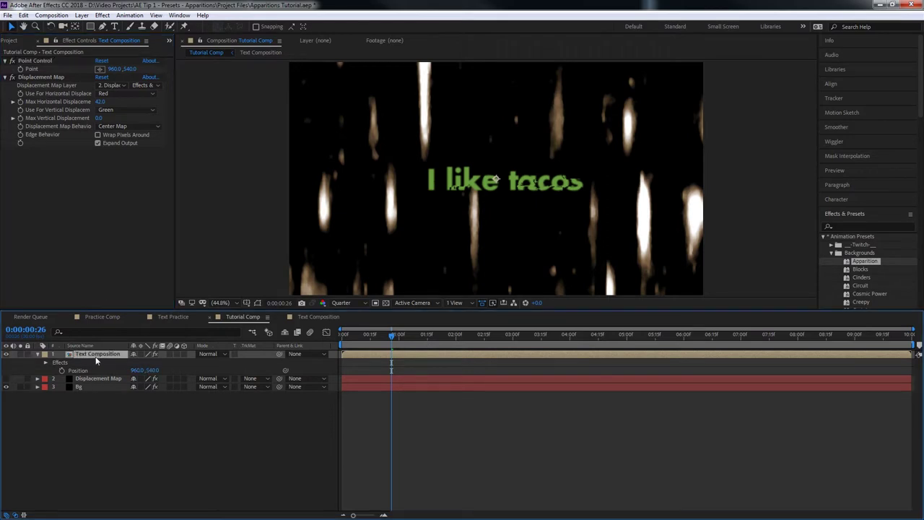
pyautogui.press('p')
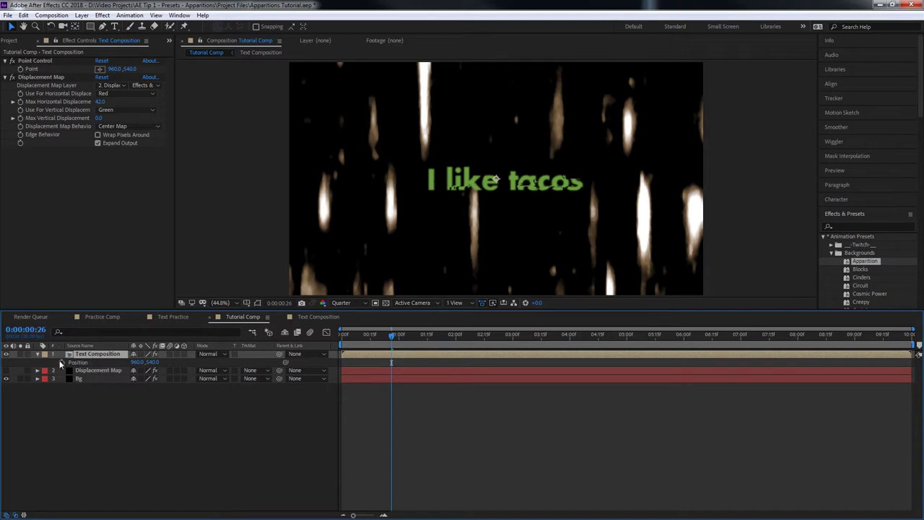
# Start a Position expression with p set to the Point Control point
pyautogui.keyDown('alt'); pyautogui.click(62, 361); pyautogui.keyUp('alt')
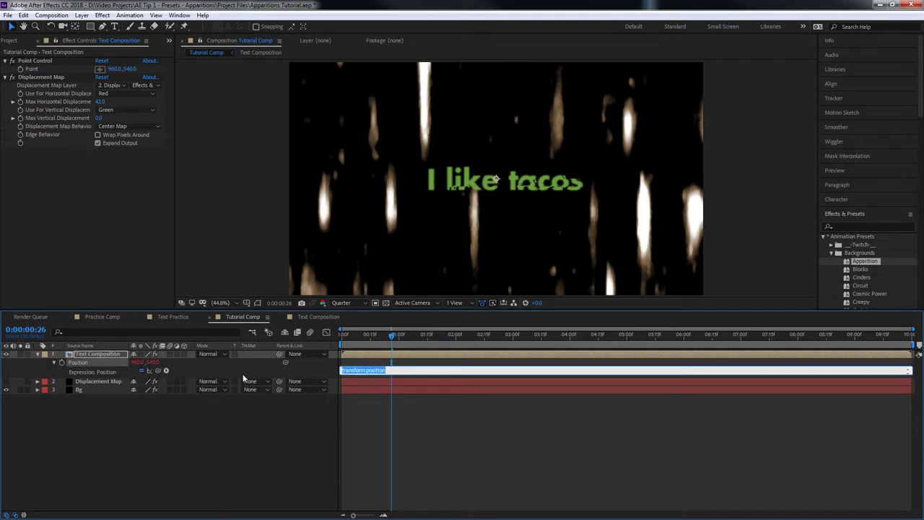
pyautogui.write('p =')
pyautogui.moveTo(157, 374); pyautogui.dragTo(42, 69)
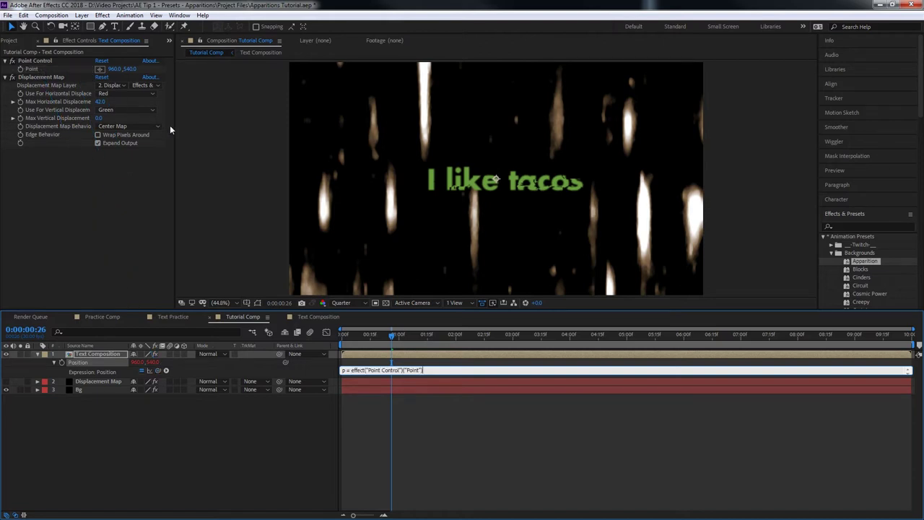
pyautogui.press('Return')
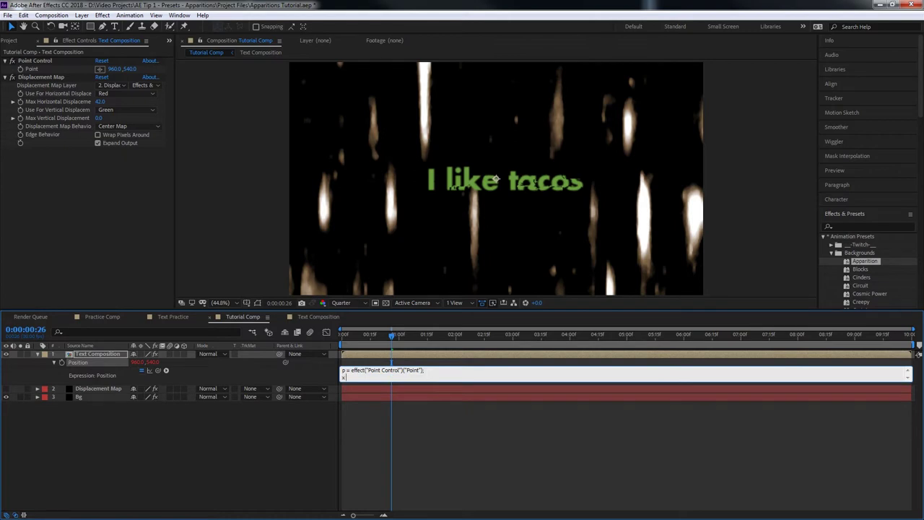
# Add expression variables x and y for Max Horizontal and Max Vertical Displacement
pyautogui.write('x =')
pyautogui.moveTo(158, 370); pyautogui.dragTo(58, 102)
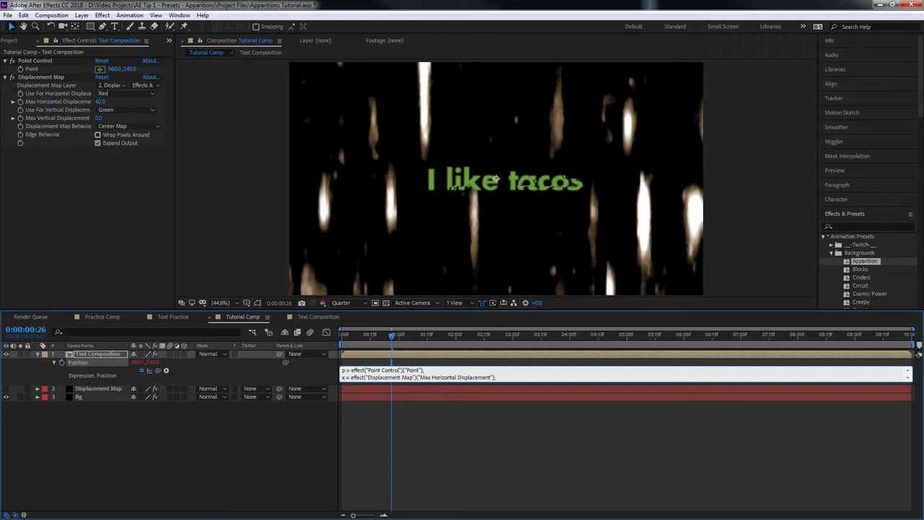
pyautogui.press('Return')
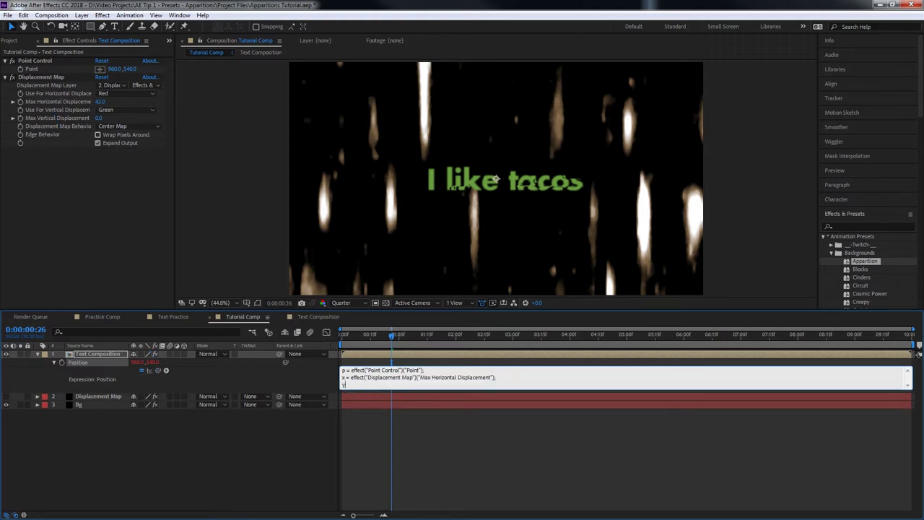
pyautogui.write('y')
pyautogui.moveTo(158, 371); pyautogui.dragTo(58, 117)
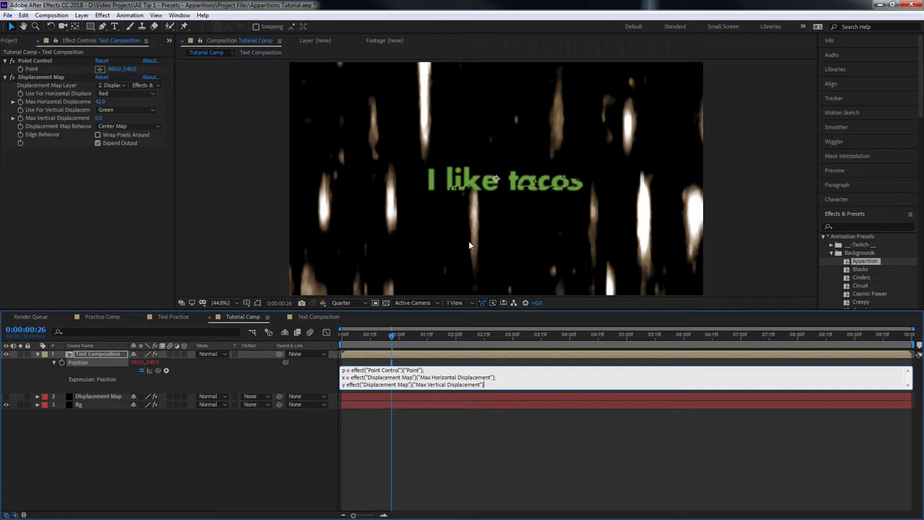
pyautogui.write(';')
pyautogui.press('Return')
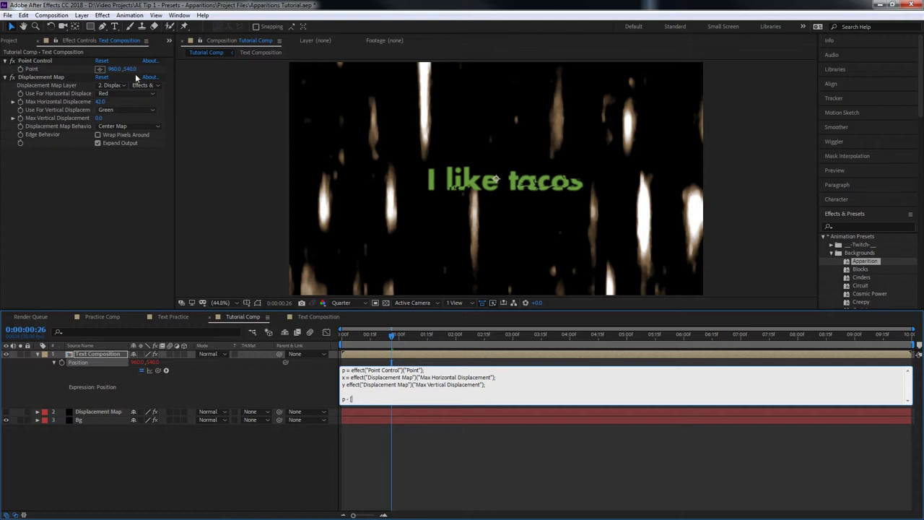
# Finish the expression with p - [x, y] and fix its error so it applies cleanly
pyautogui.write('[')
pyautogui.write('x, y')
pyautogui.press('KP_Enter')
pyautogui.click(345, 384)
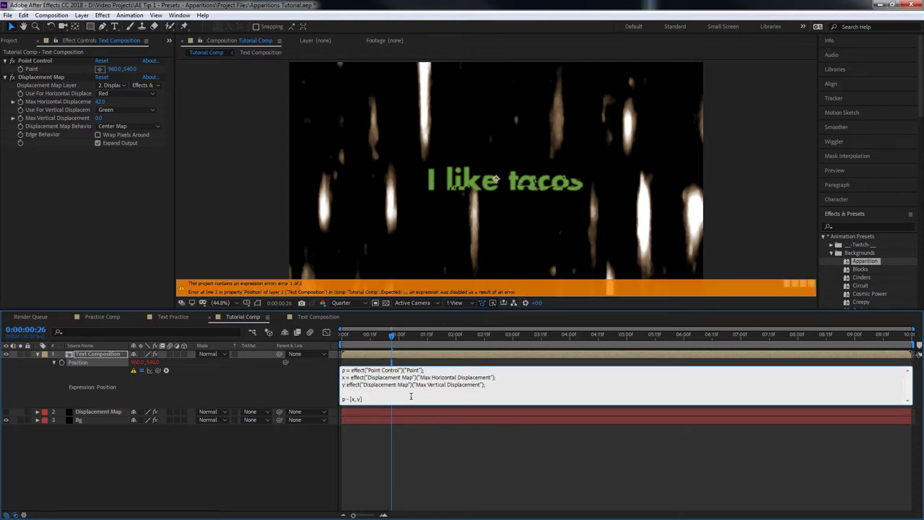
pyautogui.write('=')
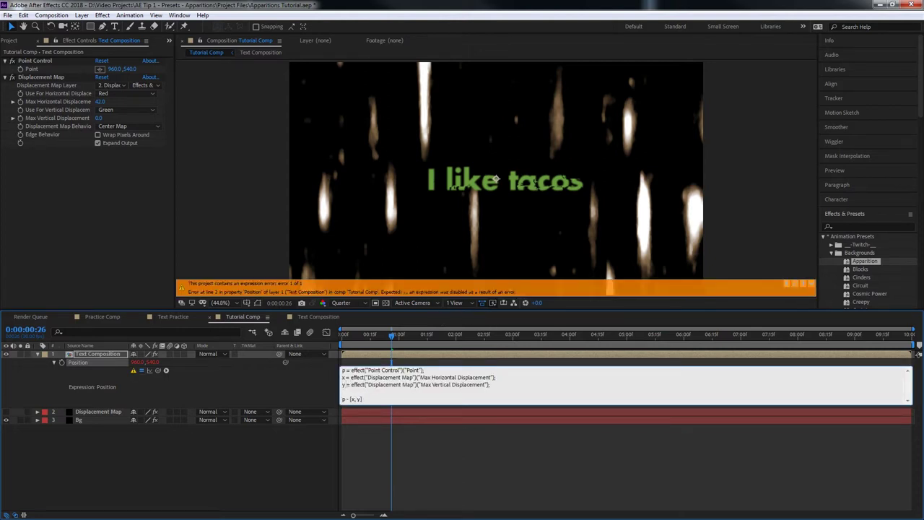
pyautogui.press('KP_Enter')
# Preview the glitch from the start, then drag Max Horizontal Displacement higher
pyautogui.click(340, 335)
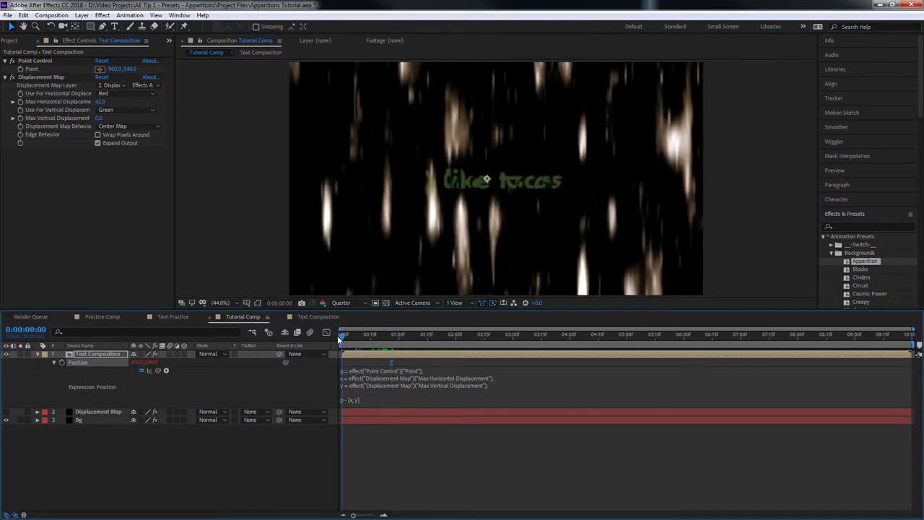
pyautogui.press('space')
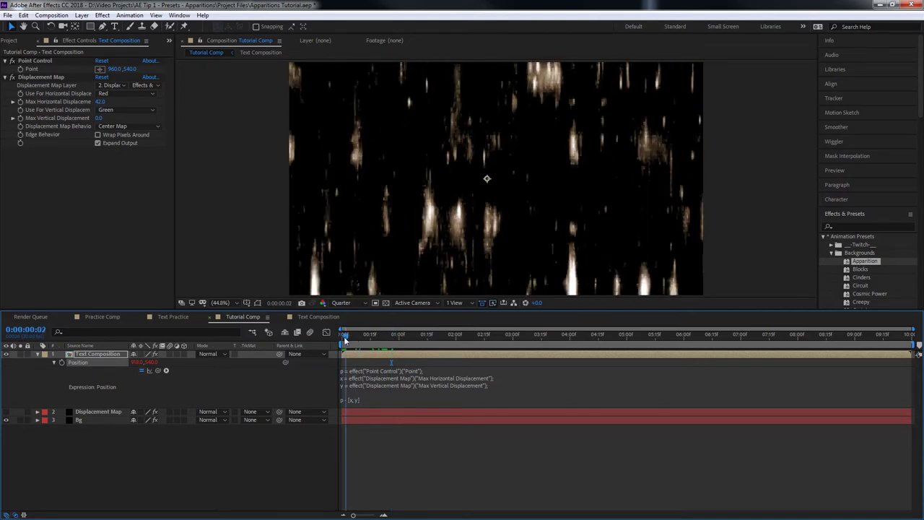
pyautogui.click(106, 107)
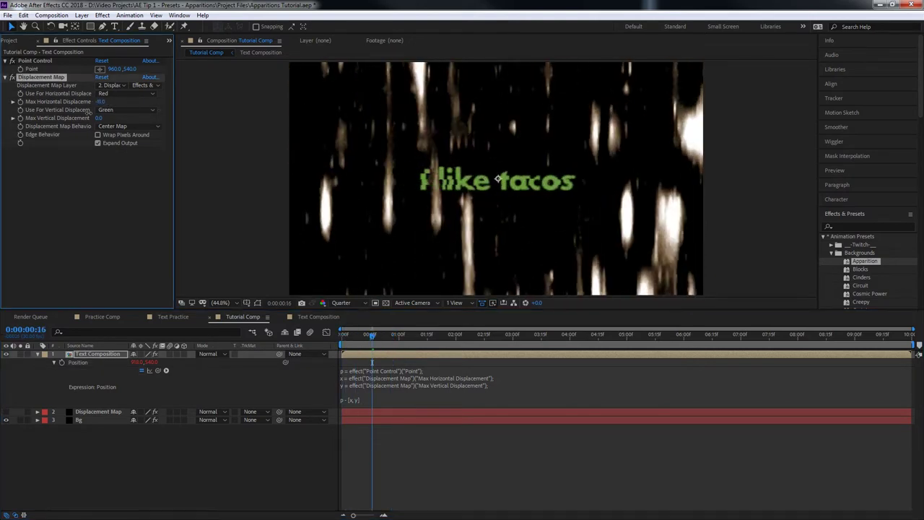
pyautogui.moveTo(99, 102); pyautogui.dragTo(195, 138)
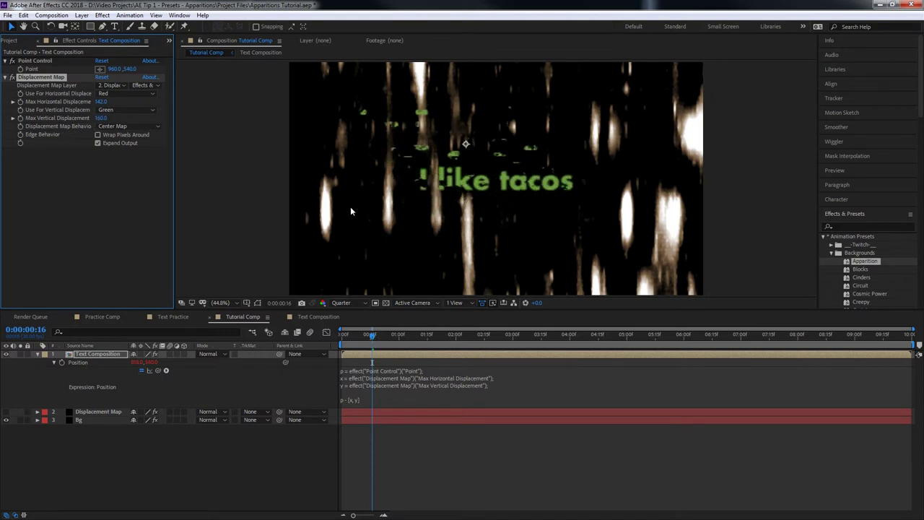
pyautogui.scroll(-2, 463, 210)
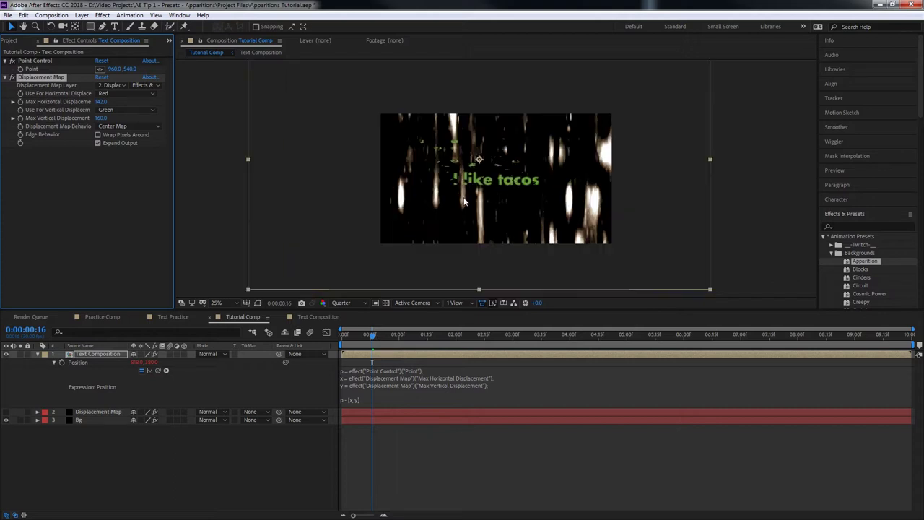
pyautogui.scroll(1, 459, 181)
pyautogui.scroll(-1, 455, 173)
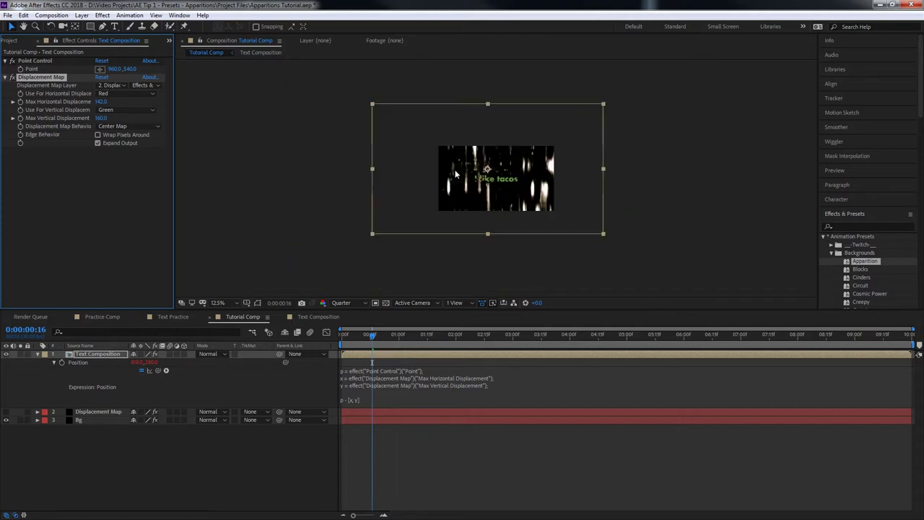
pyautogui.scroll(1, 462, 156)
pyautogui.scroll(-1, 462, 156)
# Raise Max Horizontal Displacement to about 193, then to about 295
pyautogui.moveTo(101, 101); pyautogui.dragTo(109, 153)
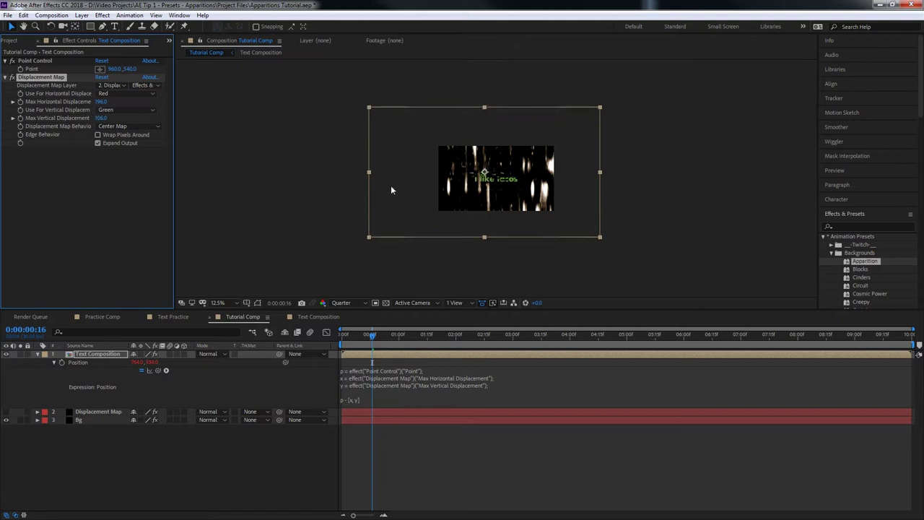
pyautogui.scroll(1, 485, 172)
pyautogui.scroll(1, 485, 172)
pyautogui.scroll(-2, 491, 175)
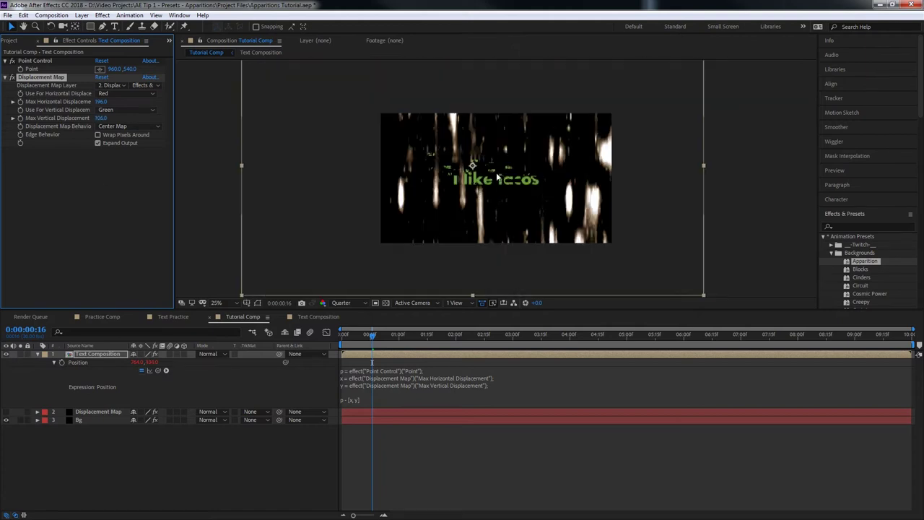
pyautogui.scroll(1, 497, 176)
pyautogui.scroll(-1, 496, 176)
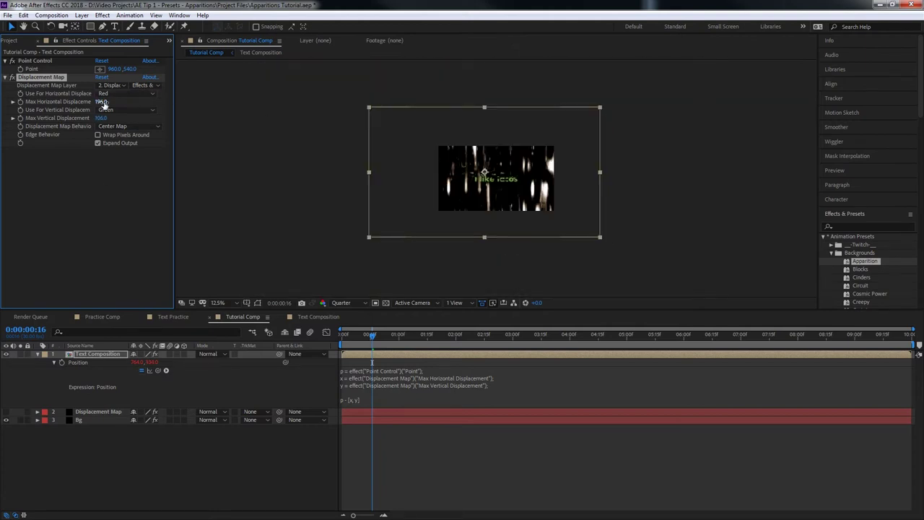
pyautogui.moveTo(102, 102); pyautogui.dragTo(220, 133)
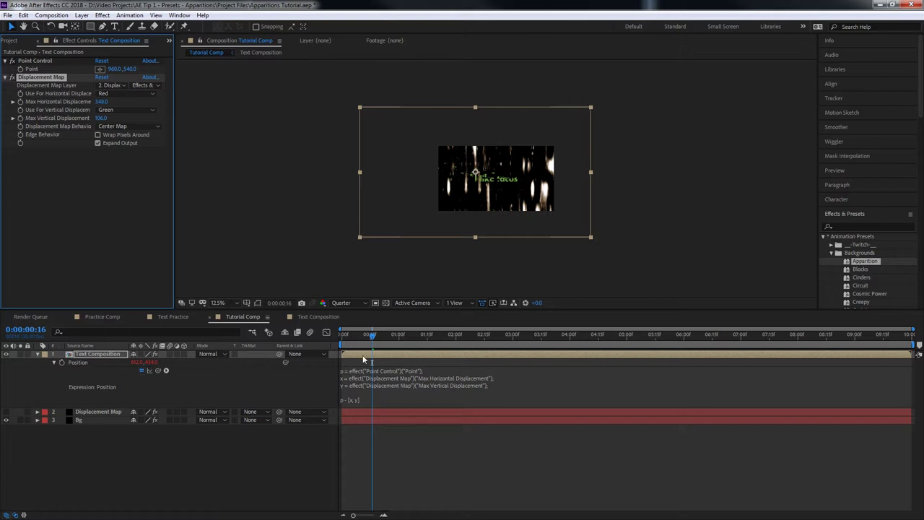
# Preview the displaced text from the start, then select the Max Horizontal Displacement value
pyautogui.moveTo(372, 337); pyautogui.dragTo(343, 338)
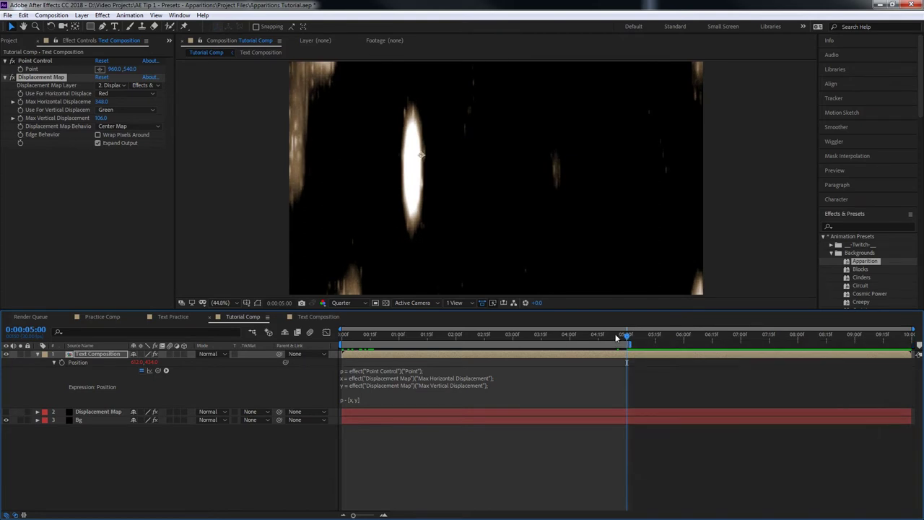
pyautogui.press('Home')
pyautogui.press('space')
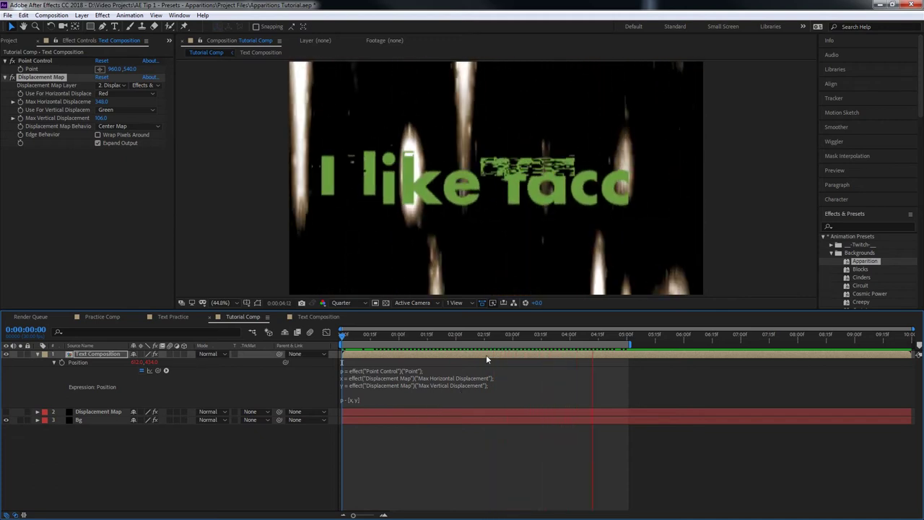
pyautogui.press('space')
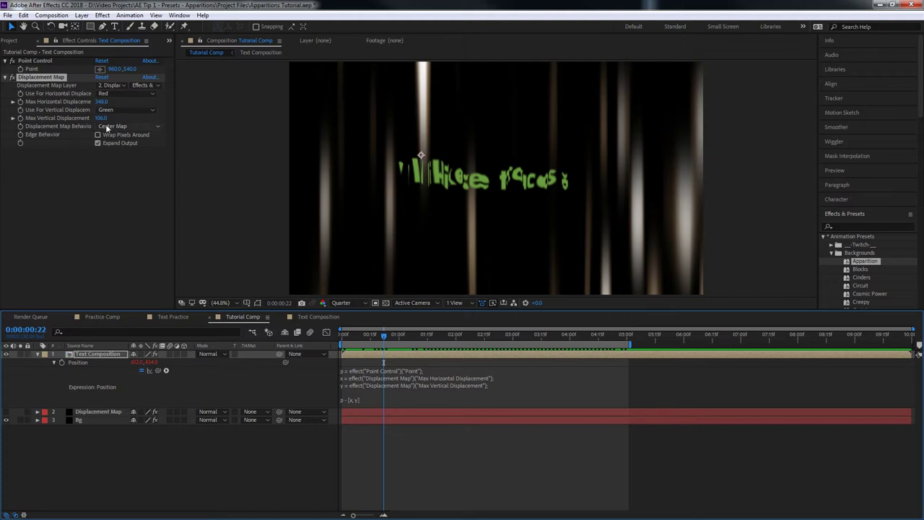
pyautogui.click(103, 102)
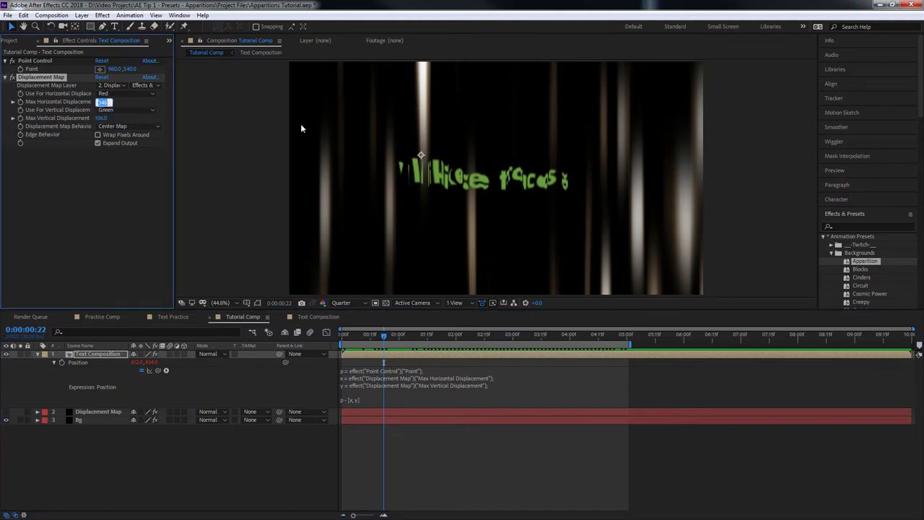
# Drive Max Horizontal Displacement with the expression wiggle(5, 300)
pyautogui.click(75, 192)
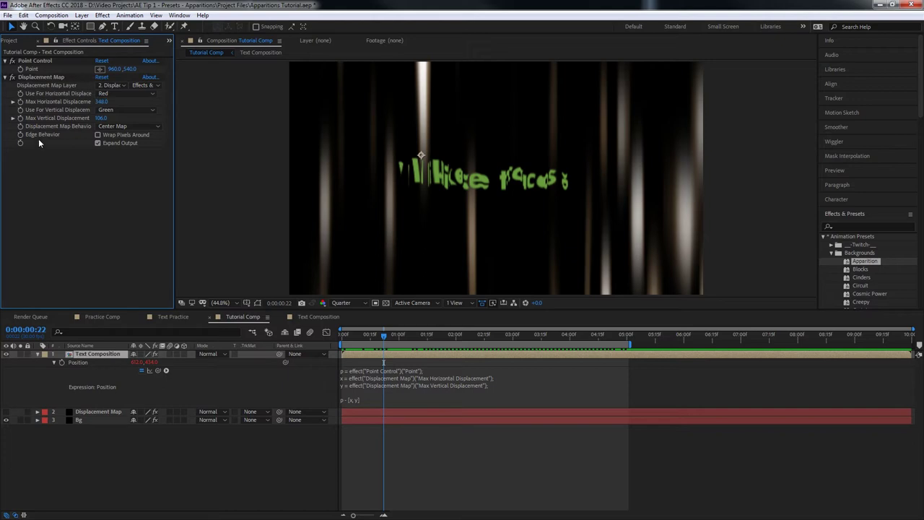
pyautogui.keyDown('alt'); pyautogui.click(20, 102); pyautogui.keyUp('alt')
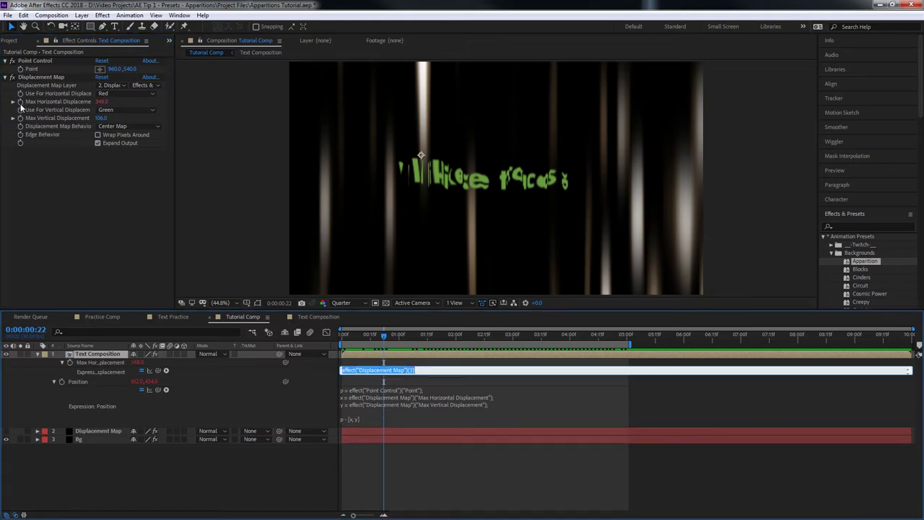
pyautogui.write('wiggle(5, 300')
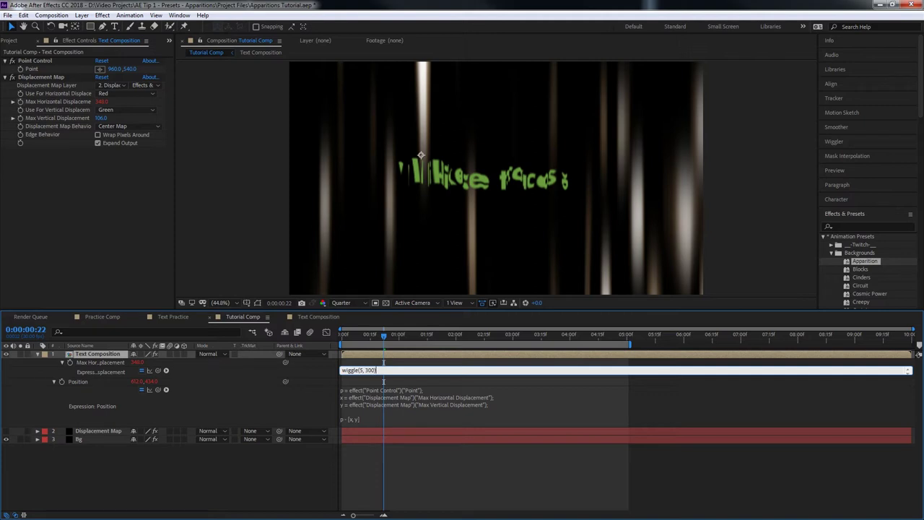
pyautogui.click(46, 108)
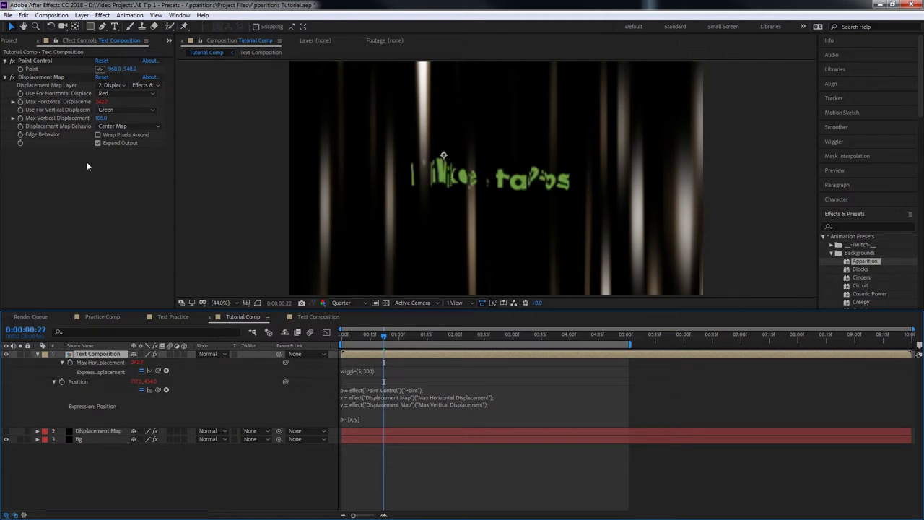
pyautogui.click(103, 102)
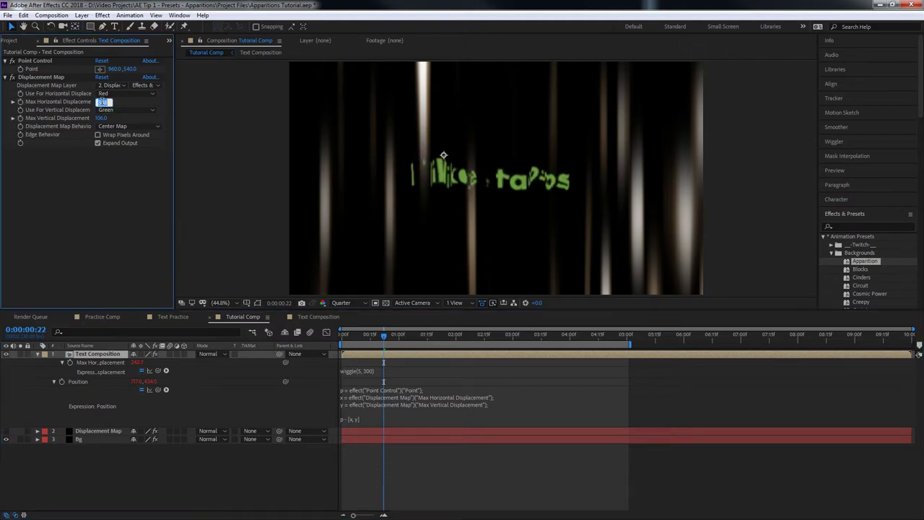
pyautogui.press('Return')
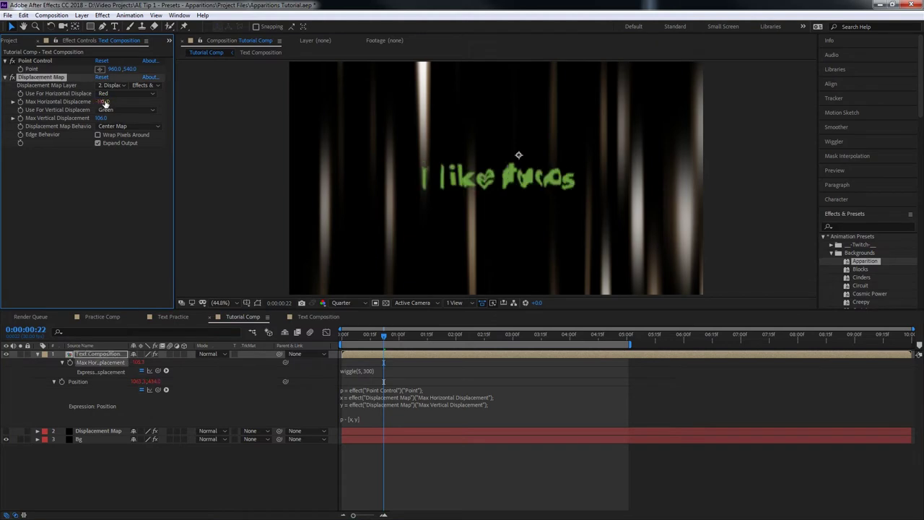
# Drive Max Vertical Displacement with wiggle(3, 100) and preview the animated glitch
pyautogui.keyDown('alt'); pyautogui.click(20, 119); pyautogui.keyUp('alt')
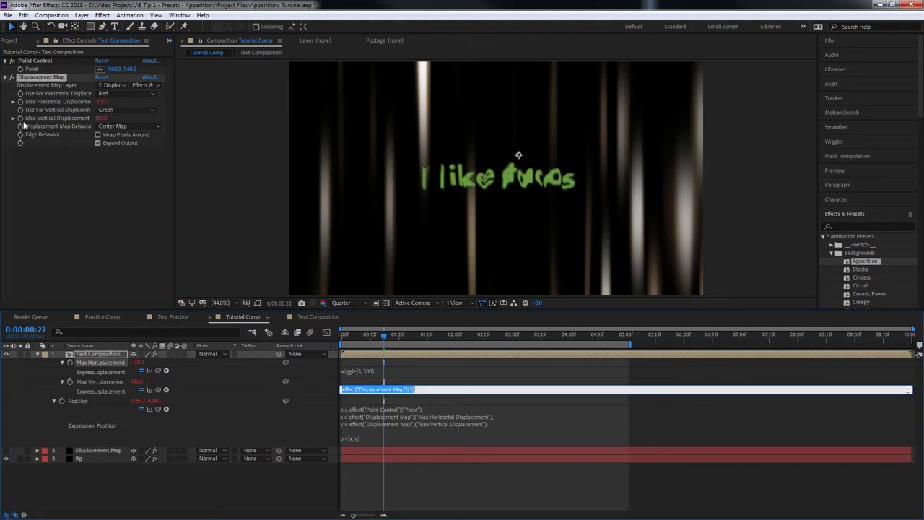
pyautogui.write('wiggle(3, 100')
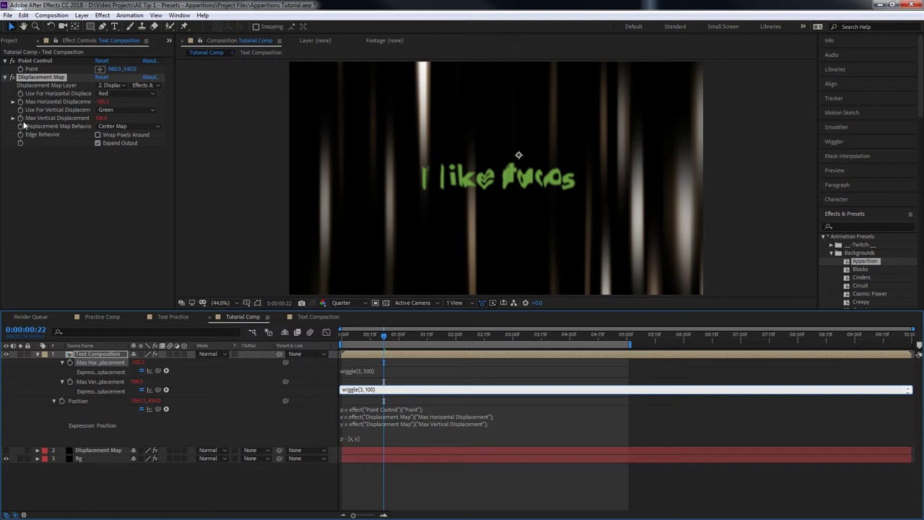
pyautogui.press('KP_Enter')
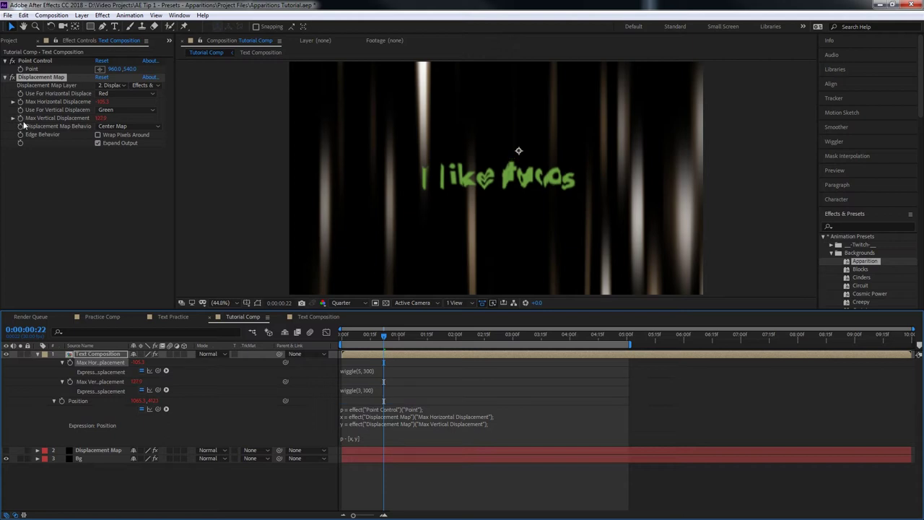
pyautogui.click(103, 120)
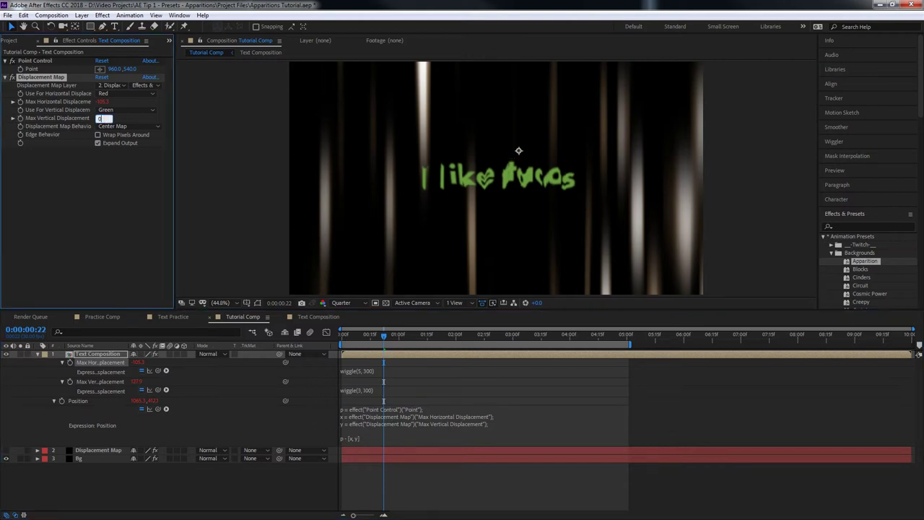
pyautogui.click(337, 344)
pyautogui.press('space')
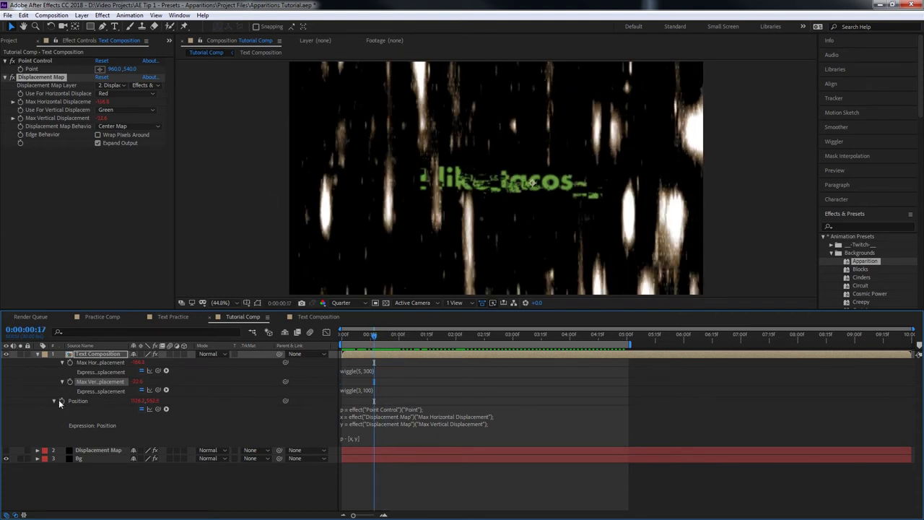
pyautogui.click(106, 352)
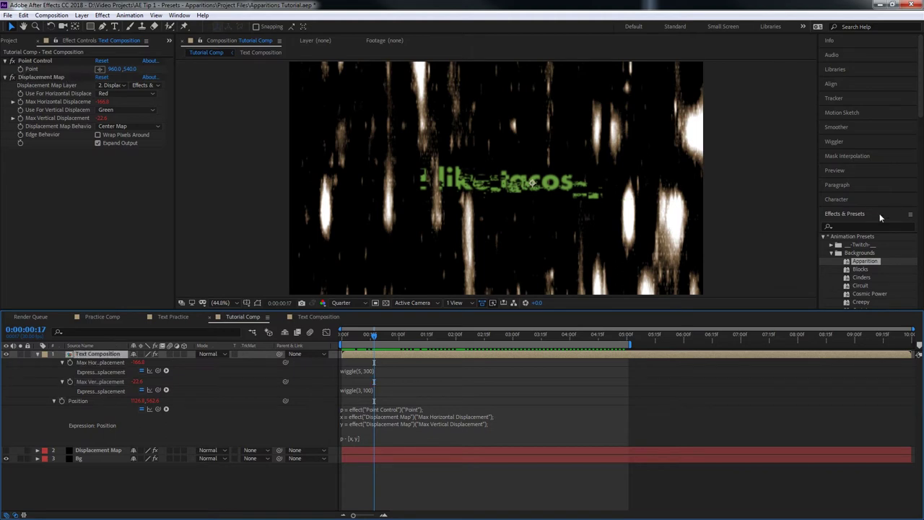
# Apply CC Star Burst from the effects library to the Text Composition layer
pyautogui.click(857, 227)
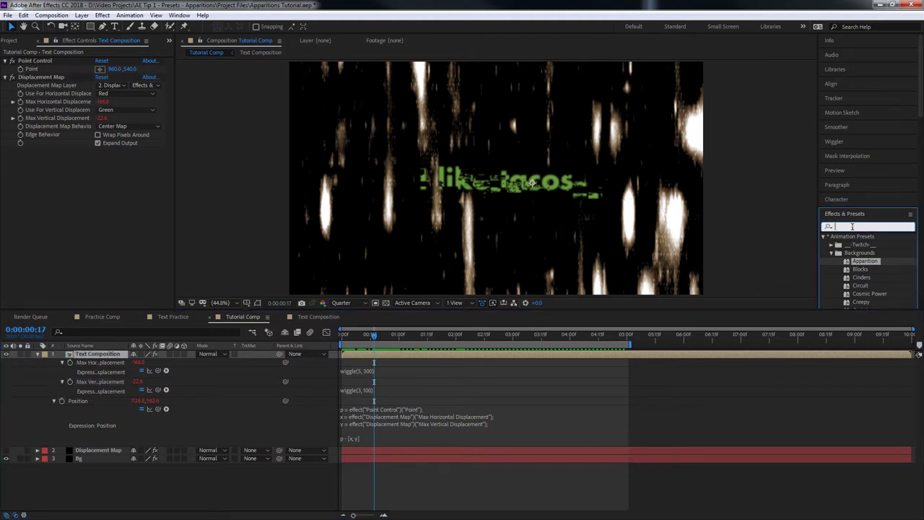
pyautogui.write('starbu')
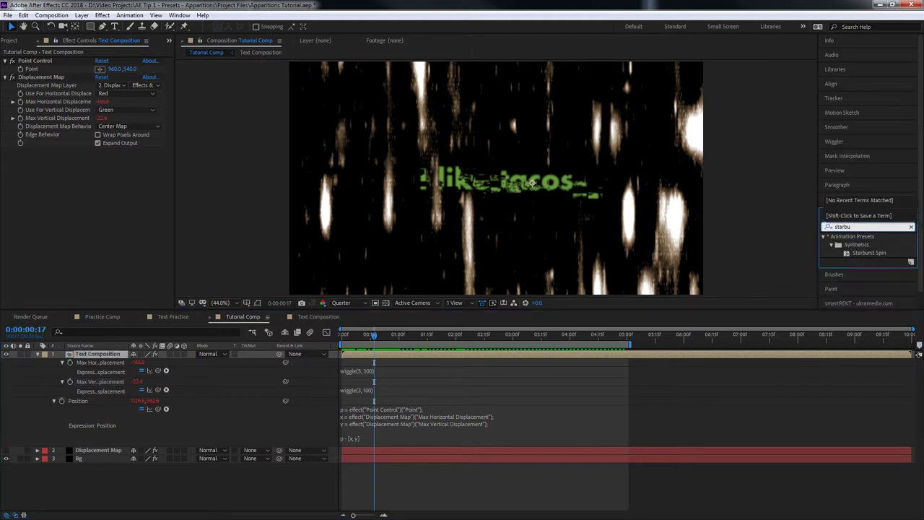
pyautogui.press('BackSpace')
pyautogui.press('BackSpace')
pyautogui.scroll(-3, 863, 252)
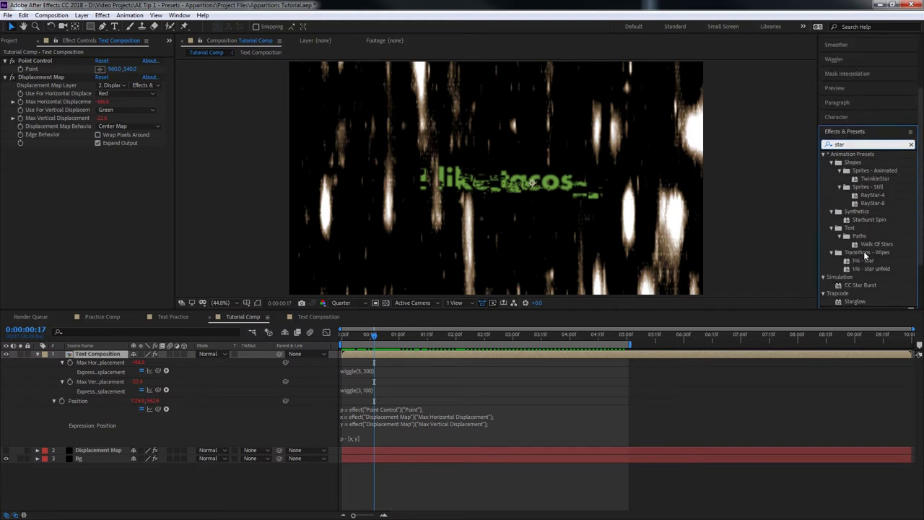
pyautogui.moveTo(860, 229); pyautogui.dragTo(87, 209)
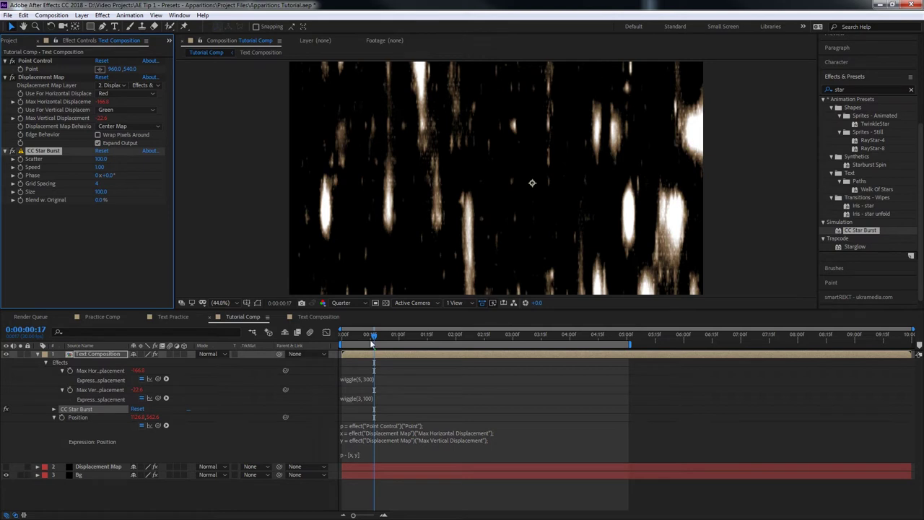
pyautogui.moveTo(373, 344); pyautogui.dragTo(395, 339)
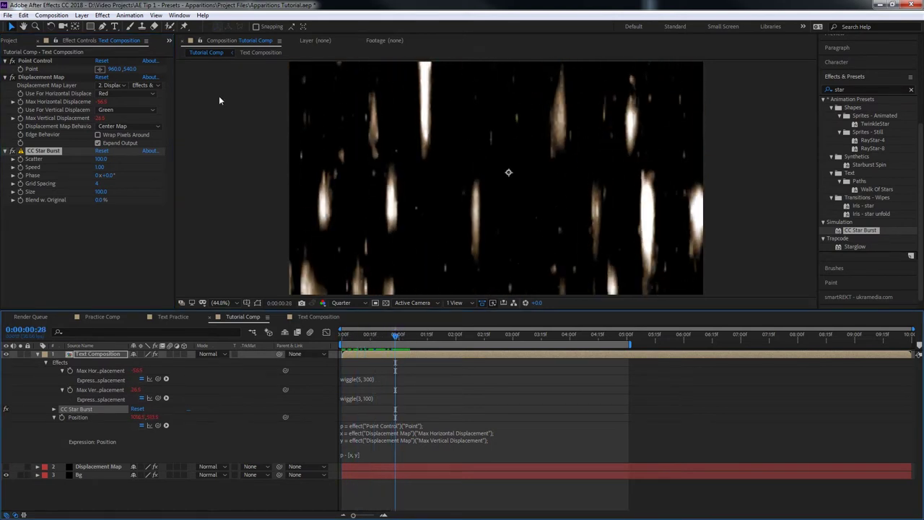
# Set CC Star Burst Scatter to 0 and scrub the timeline to check the stars
pyautogui.click(109, 158)
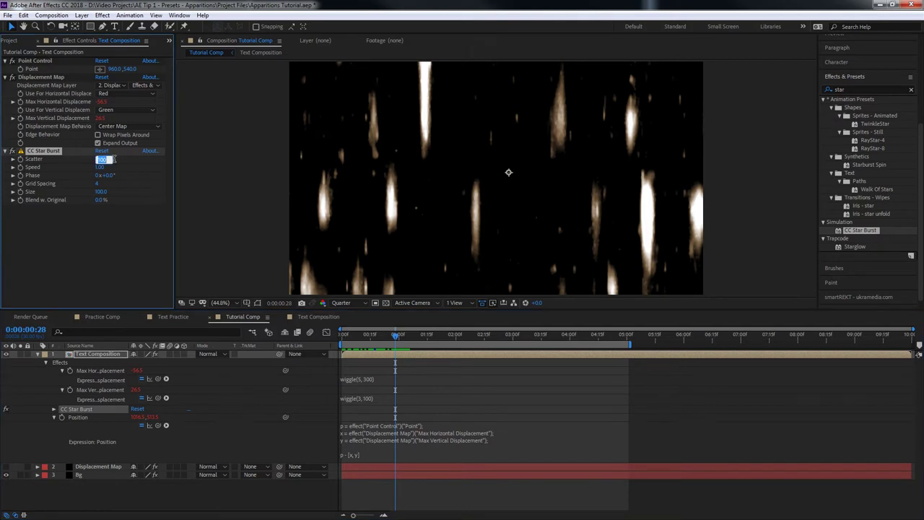
pyautogui.write('0')
pyautogui.press('Return')
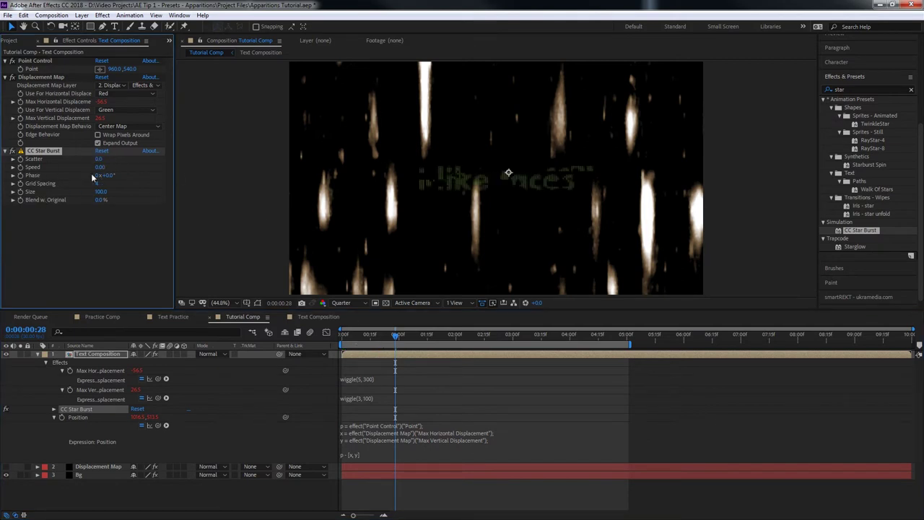
pyautogui.moveTo(396, 336); pyautogui.dragTo(433, 347)
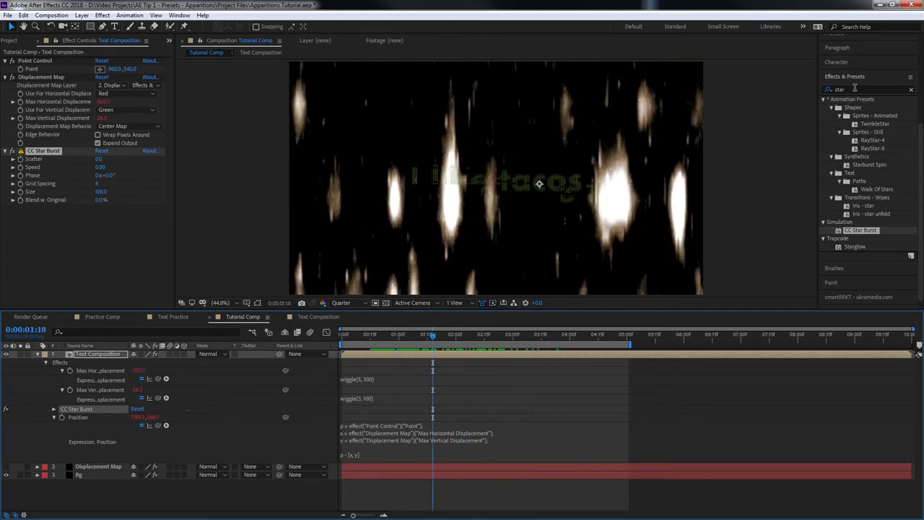
pyautogui.click(854, 88)
# Apply Glow to the text with Intensity 2.9 and Threshold 54.1%
pyautogui.write('glow')
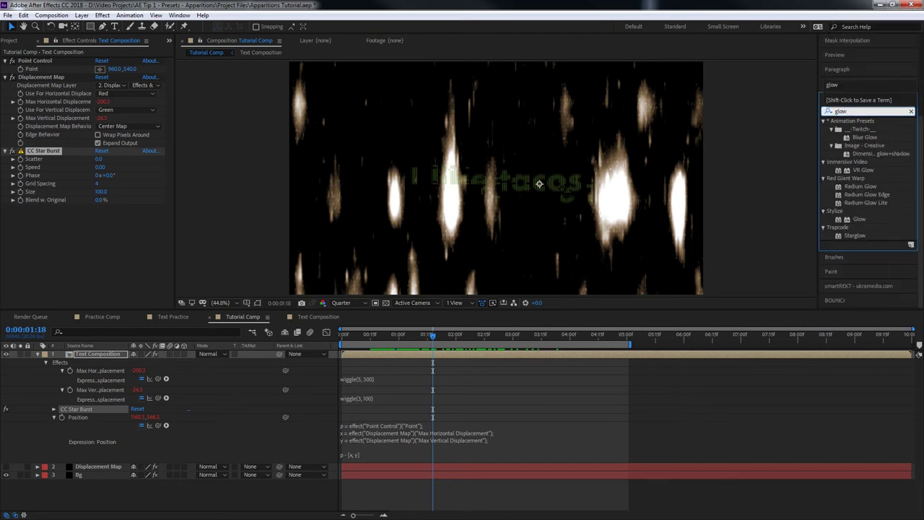
pyautogui.doubleClick(858, 220)
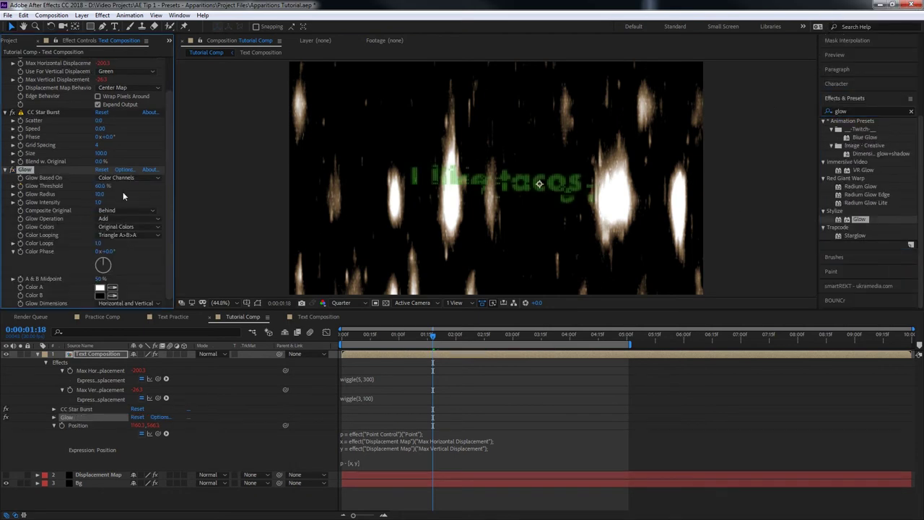
pyautogui.moveTo(99, 204); pyautogui.dragTo(192, 207)
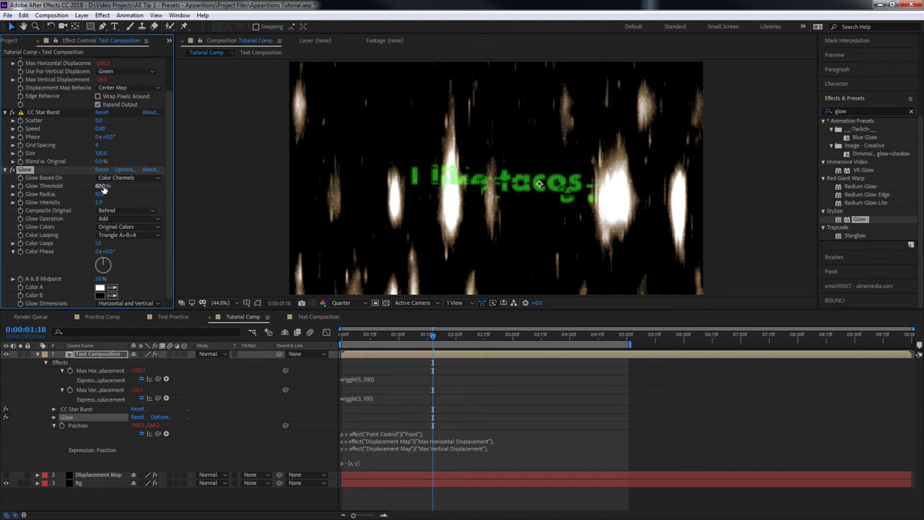
pyautogui.moveTo(103, 186); pyautogui.dragTo(98, 187)
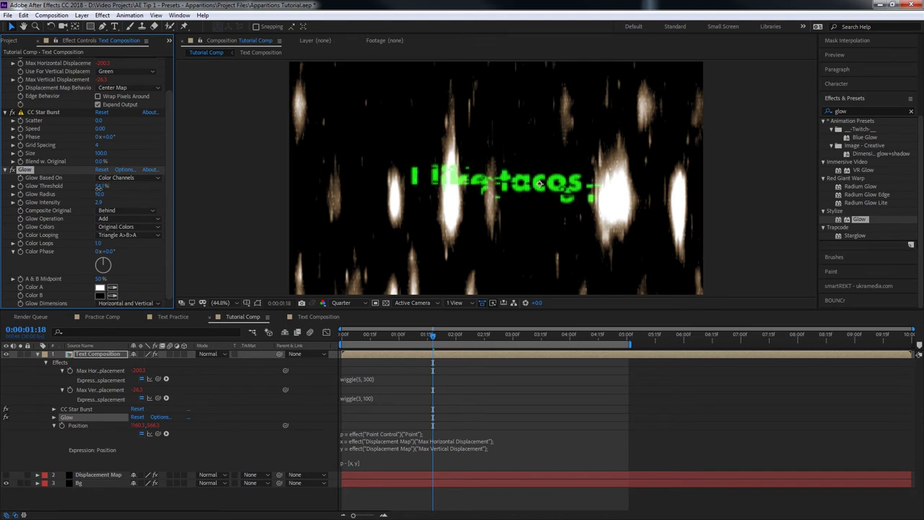
# Preview the glowing text around 0:00:00:26, then return to the start
pyautogui.press('space')
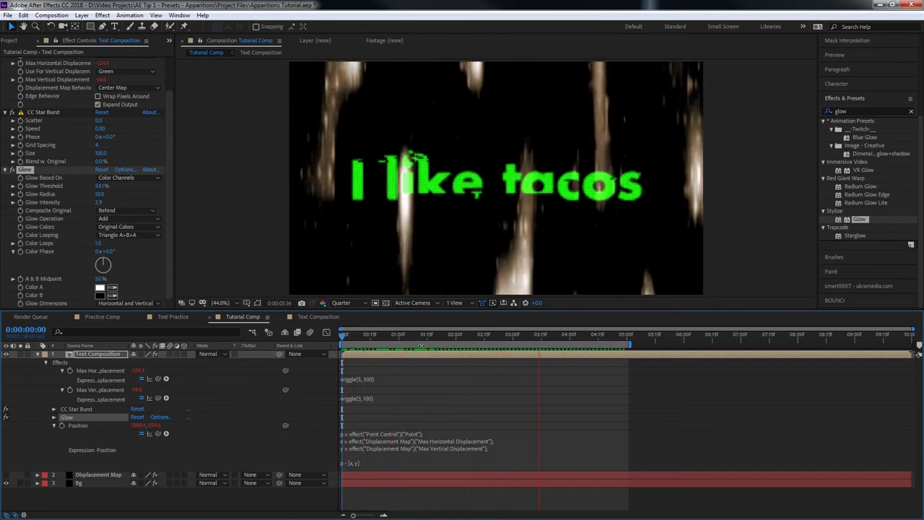
pyautogui.moveTo(442, 343); pyautogui.dragTo(392, 344)
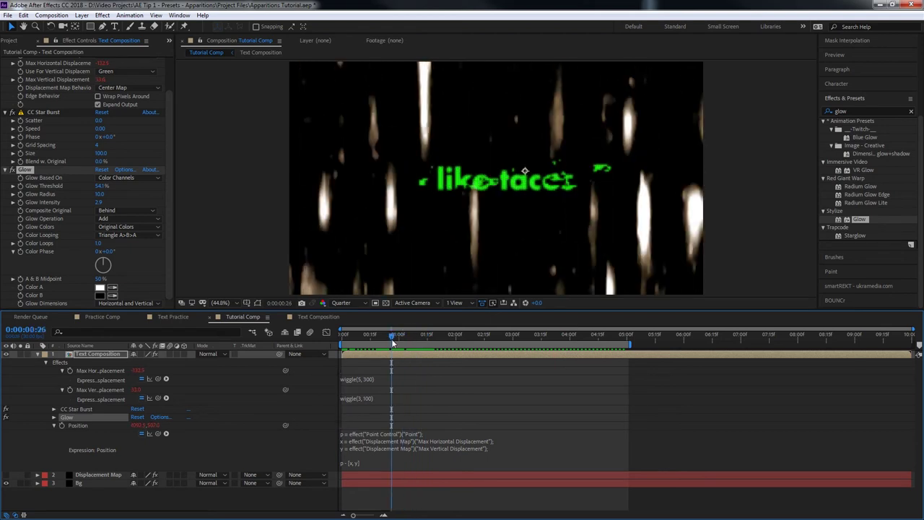
pyautogui.moveTo(392, 344); pyautogui.dragTo(397, 344)
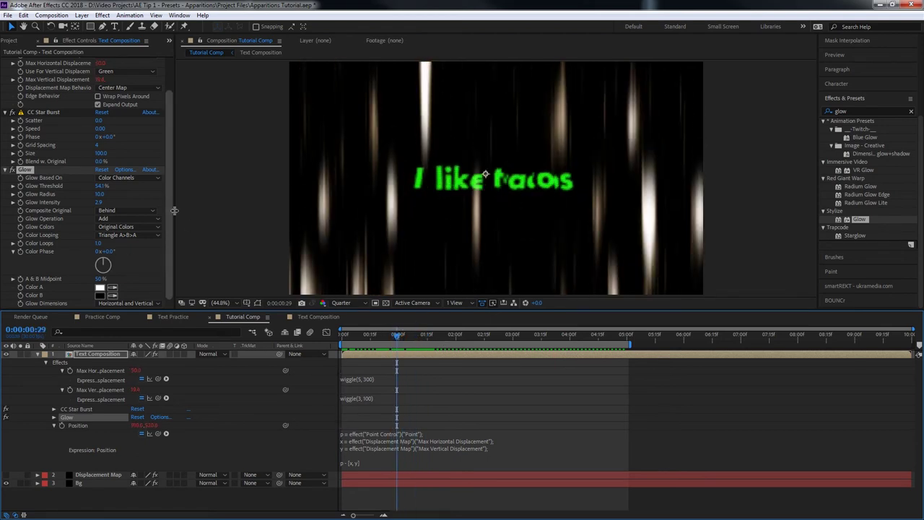
pyautogui.moveTo(397, 336); pyautogui.dragTo(342, 336)
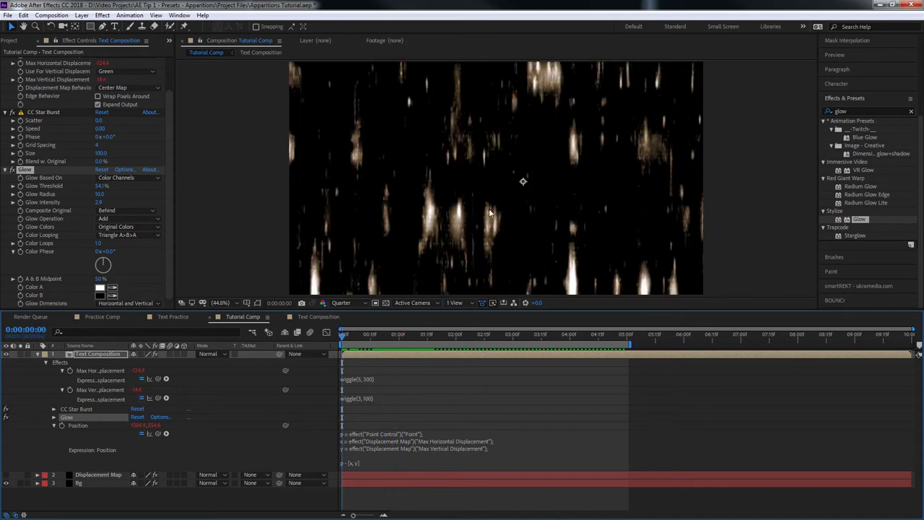
# Inside Text Composition, recolour the text fill to a dark blue
pyautogui.doubleClick(93, 354)
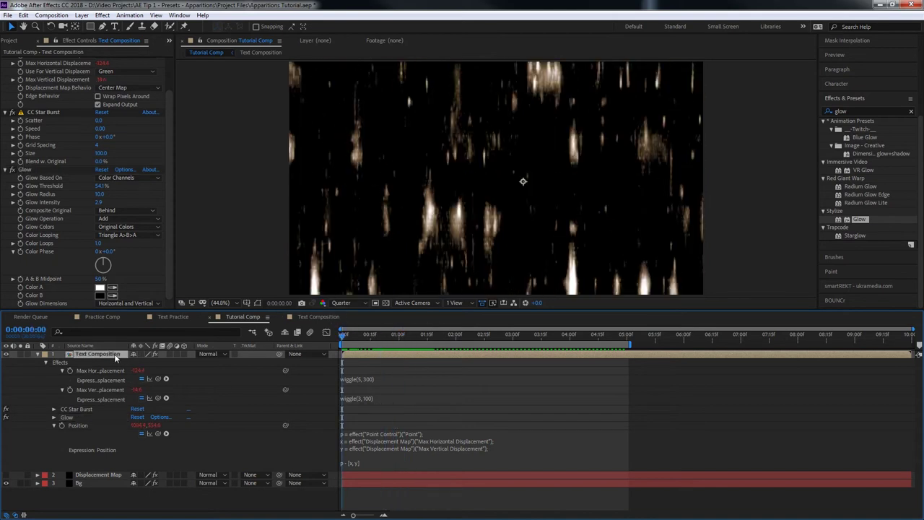
pyautogui.press('space')
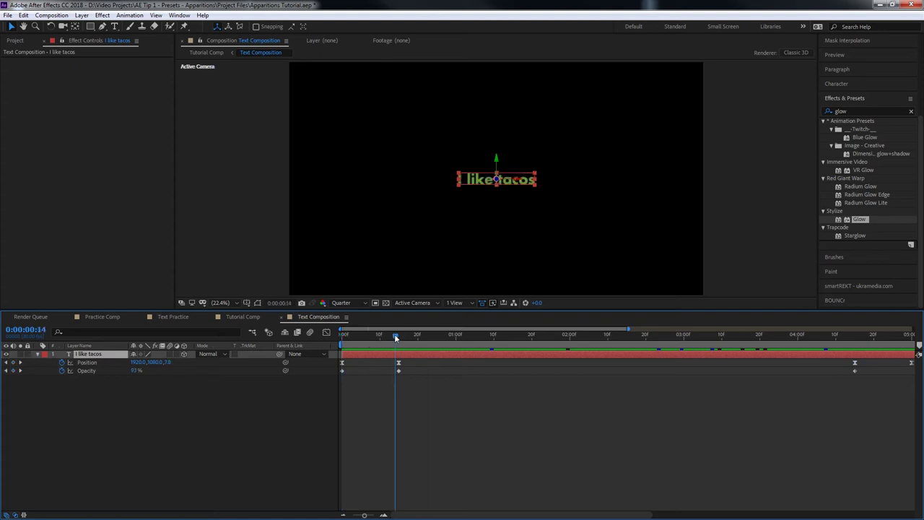
pyautogui.press('space')
pyautogui.click(841, 99)
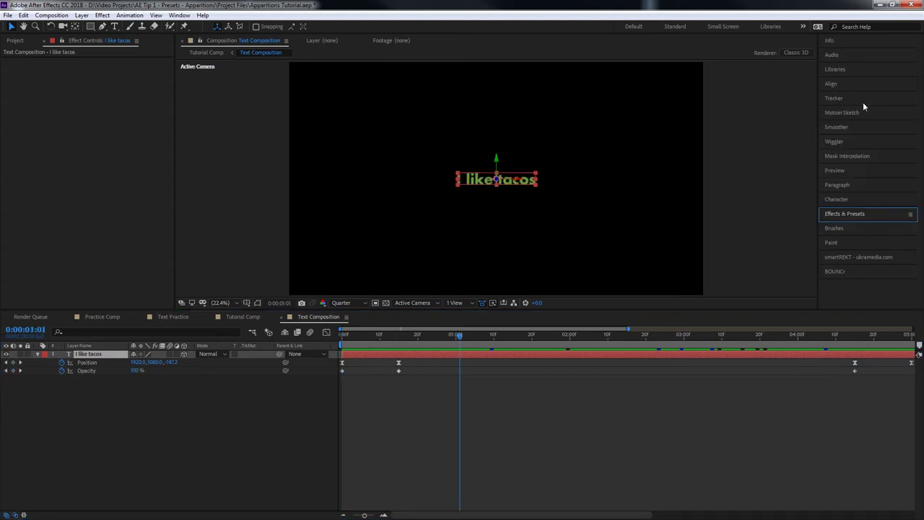
pyautogui.click(845, 199)
pyautogui.click(900, 219)
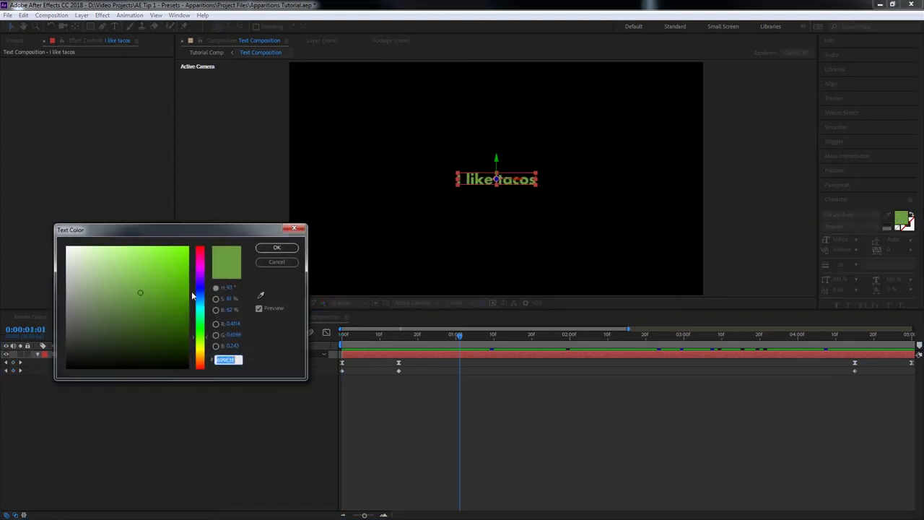
pyautogui.moveTo(200, 308)
pyautogui.mouseDown()
pyautogui.moveTo(201, 286)
pyautogui.moveTo(201, 306)
pyautogui.mouseUp()
pyautogui.click(100, 340)
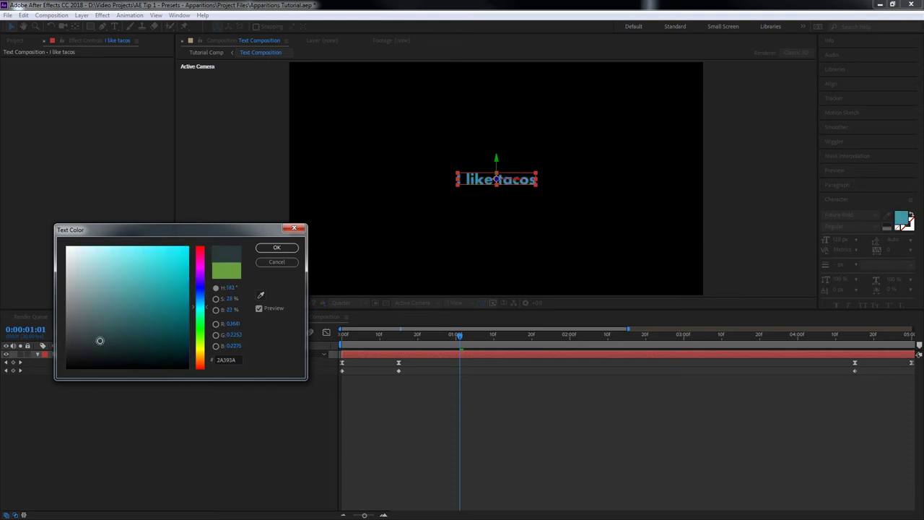
pyautogui.moveTo(100, 340)
pyautogui.mouseDown()
pyautogui.moveTo(139, 330)
pyautogui.moveTo(131, 309)
pyautogui.moveTo(58, 274)
pyautogui.moveTo(80, 305)
pyautogui.mouseUp()
pyautogui.moveTo(200, 308); pyautogui.dragTo(200, 288)
pyautogui.moveTo(140, 305)
pyautogui.mouseDown()
pyautogui.moveTo(130, 332)
pyautogui.moveTo(174, 324)
pyautogui.moveTo(124, 327)
pyautogui.mouseUp()
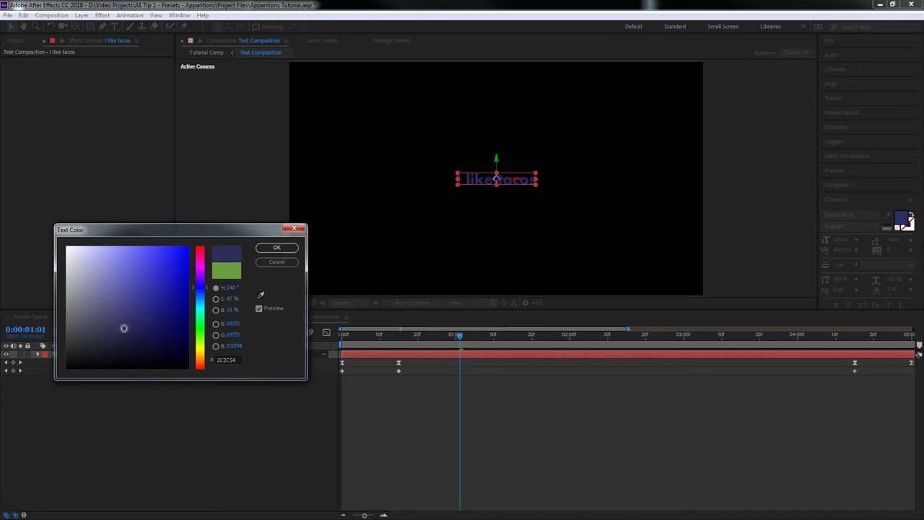
pyautogui.click(277, 247)
# Preview Tutorial Comp, then change the text fill to pale lavender ABABDD
pyautogui.click(210, 53)
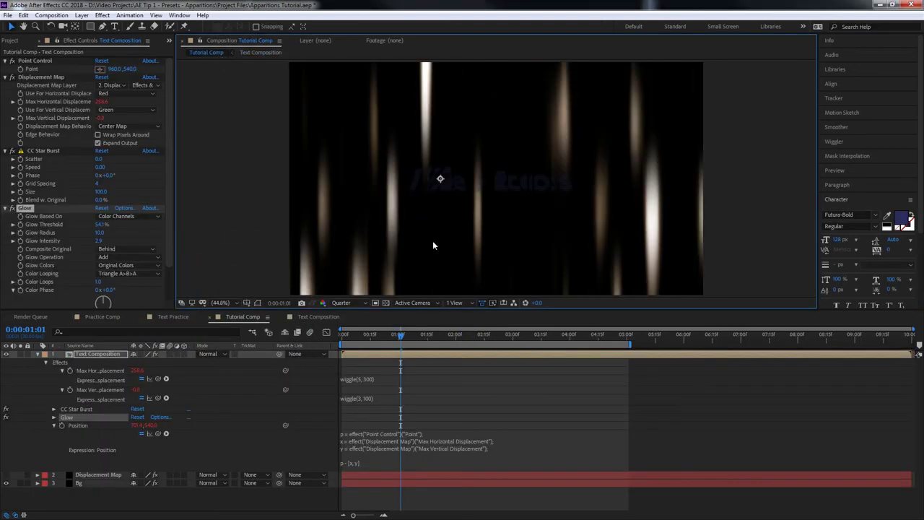
pyautogui.press('space')
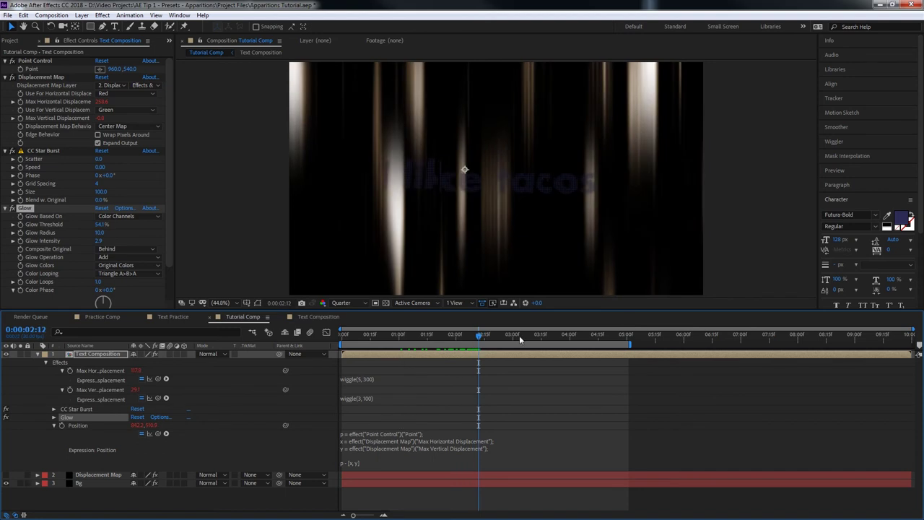
pyautogui.doubleClick(97, 354)
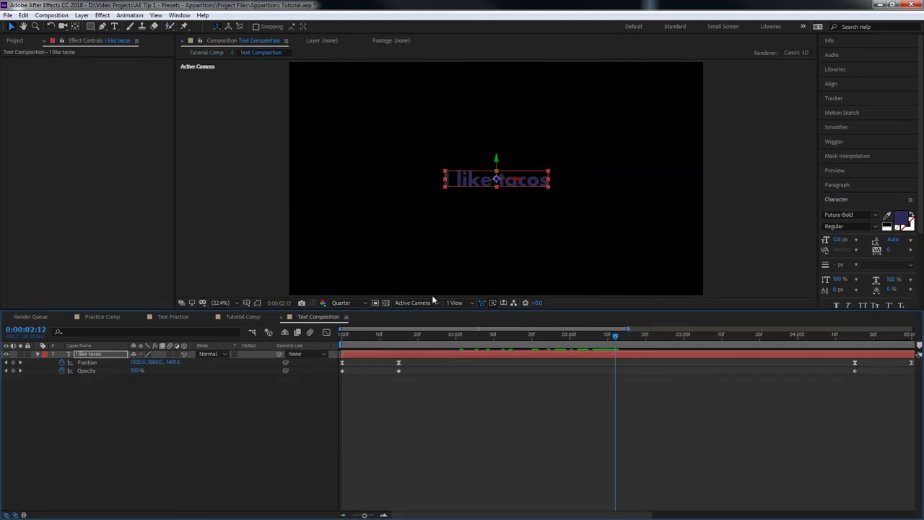
pyautogui.click(902, 217)
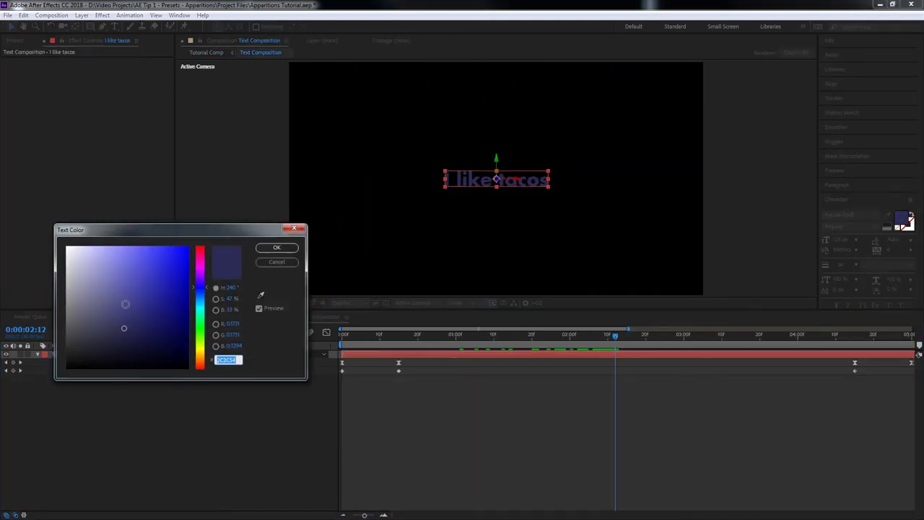
pyautogui.click(276, 247)
# Scrub Tutorial Comp to review the lavender glitch and fold away the Text Composition layer's properties
pyautogui.click(223, 53)
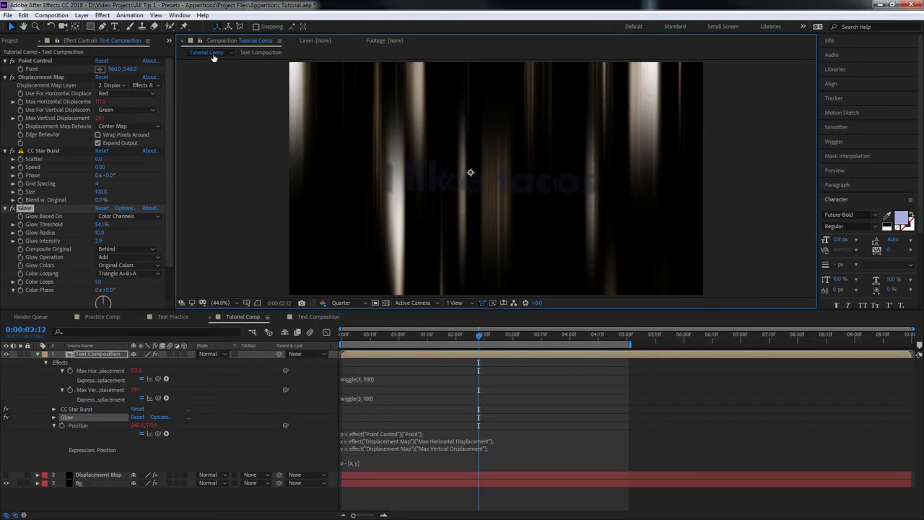
pyautogui.moveTo(495, 345); pyautogui.dragTo(455, 354)
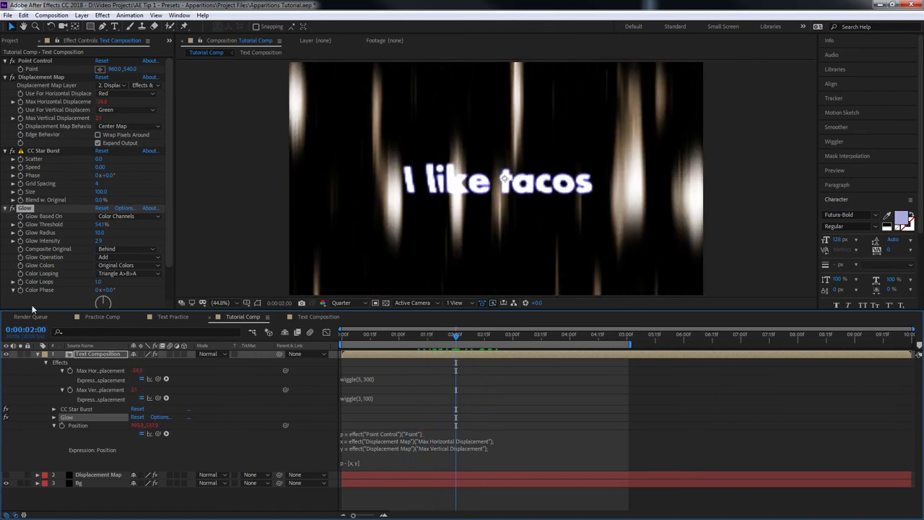
pyautogui.click(39, 353)
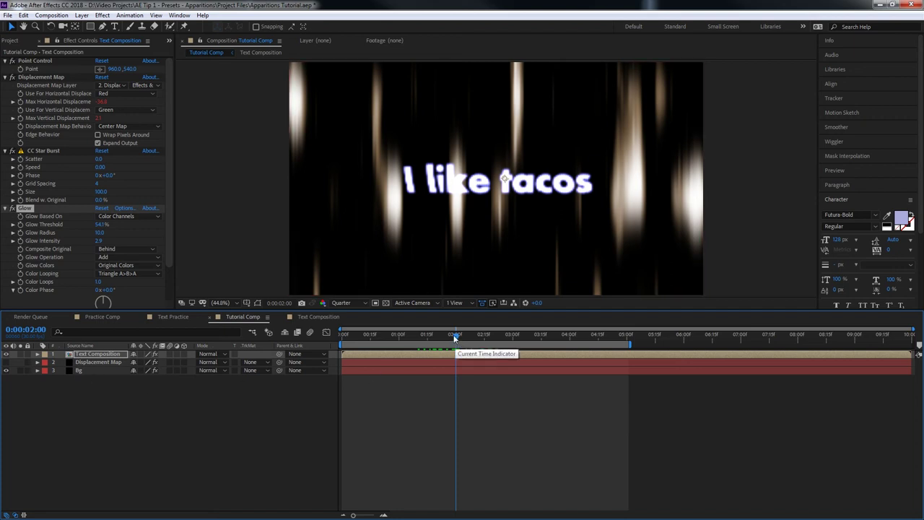
# Clear the glow search and expand Animation Presets > Backgrounds to list Apparition, Blocks and Cinders
pyautogui.click(834, 198)
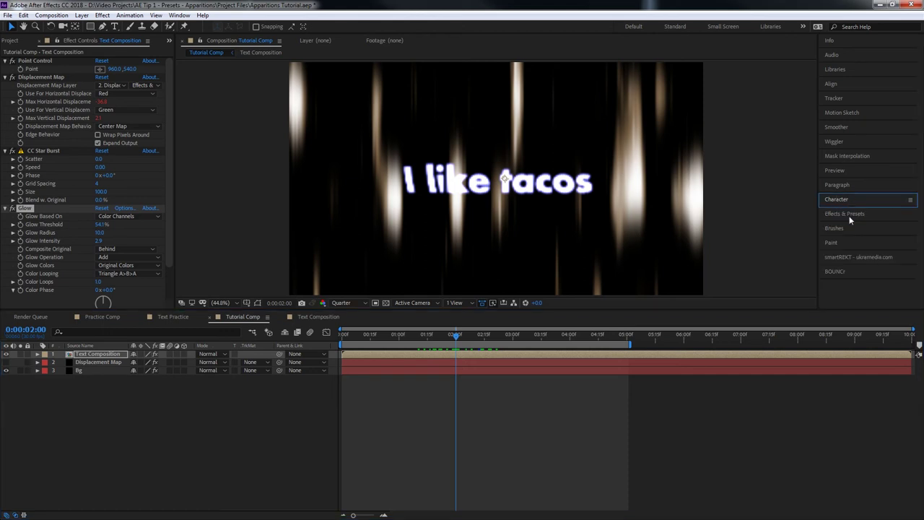
pyautogui.click(845, 213)
pyautogui.click(910, 226)
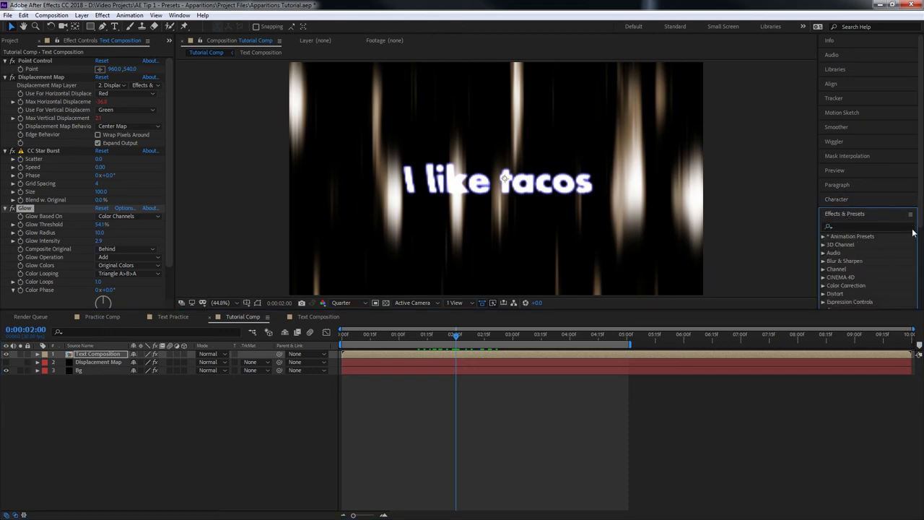
pyautogui.scroll(-2, 843, 239)
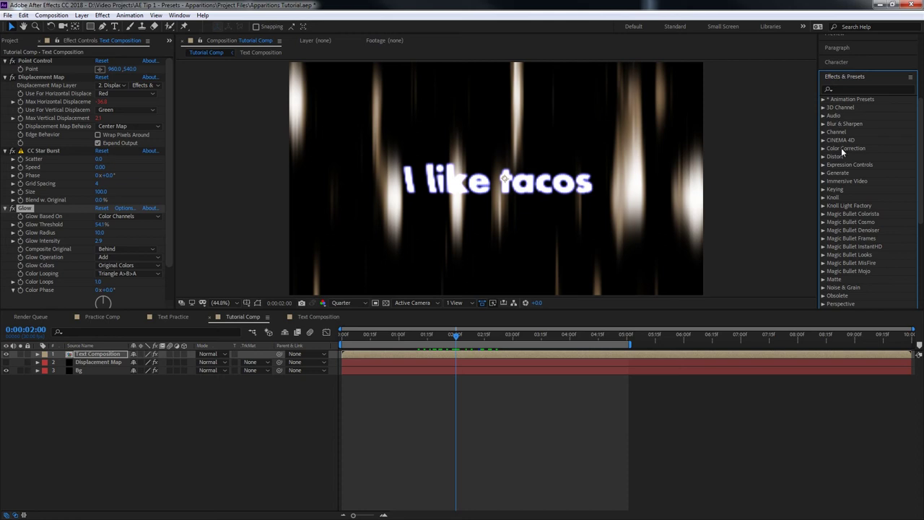
pyautogui.click(823, 100)
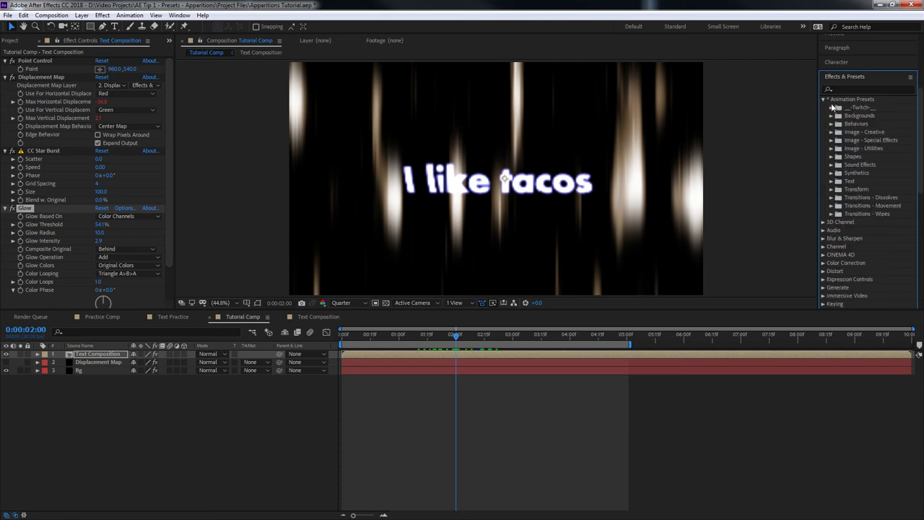
pyautogui.click(831, 116)
pyautogui.scroll(-12, 893, 162)
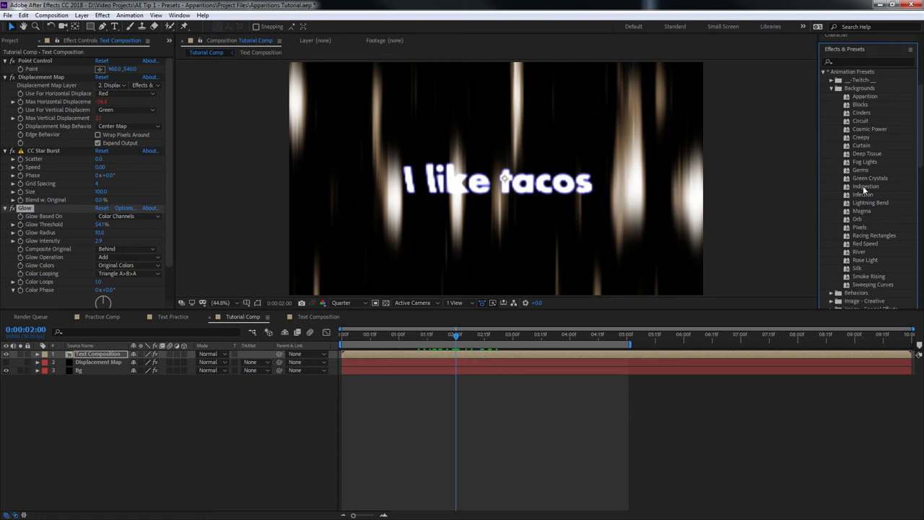
pyautogui.scroll(-5, 841, 157)
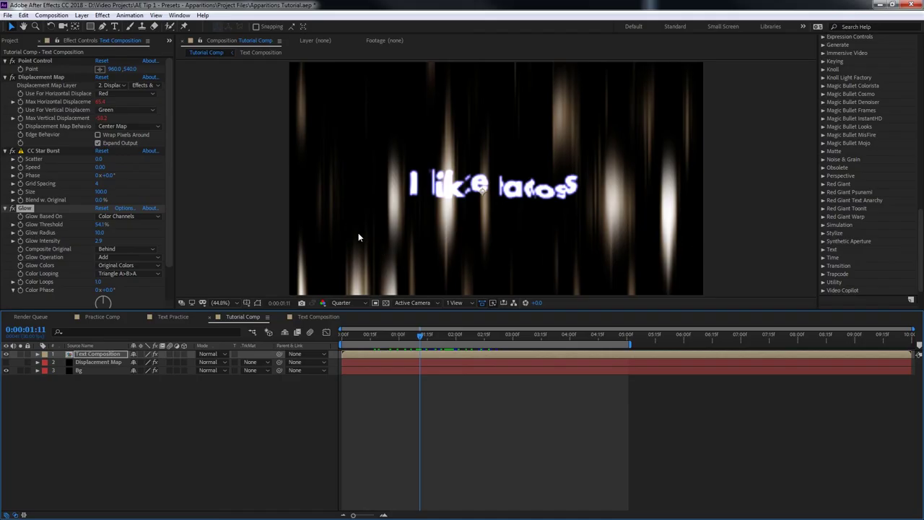
pyautogui.scroll(15, 846, 215)
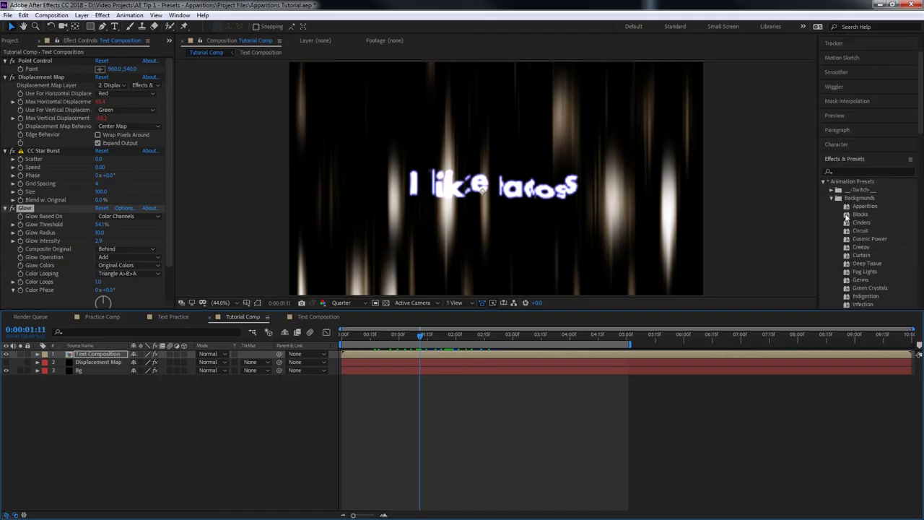